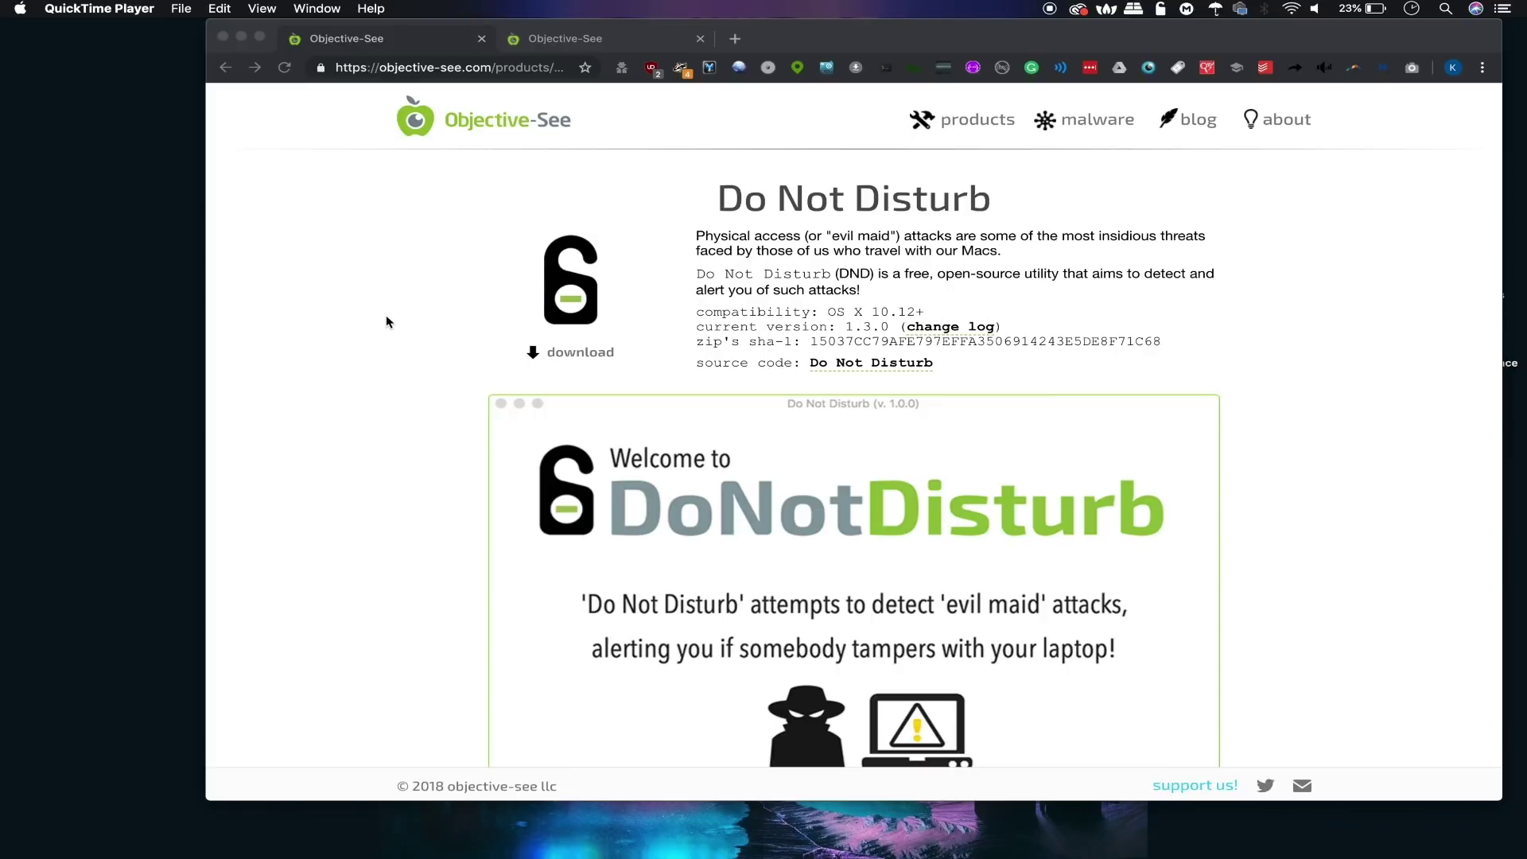
pyautogui.scroll(-10, 387, 320)
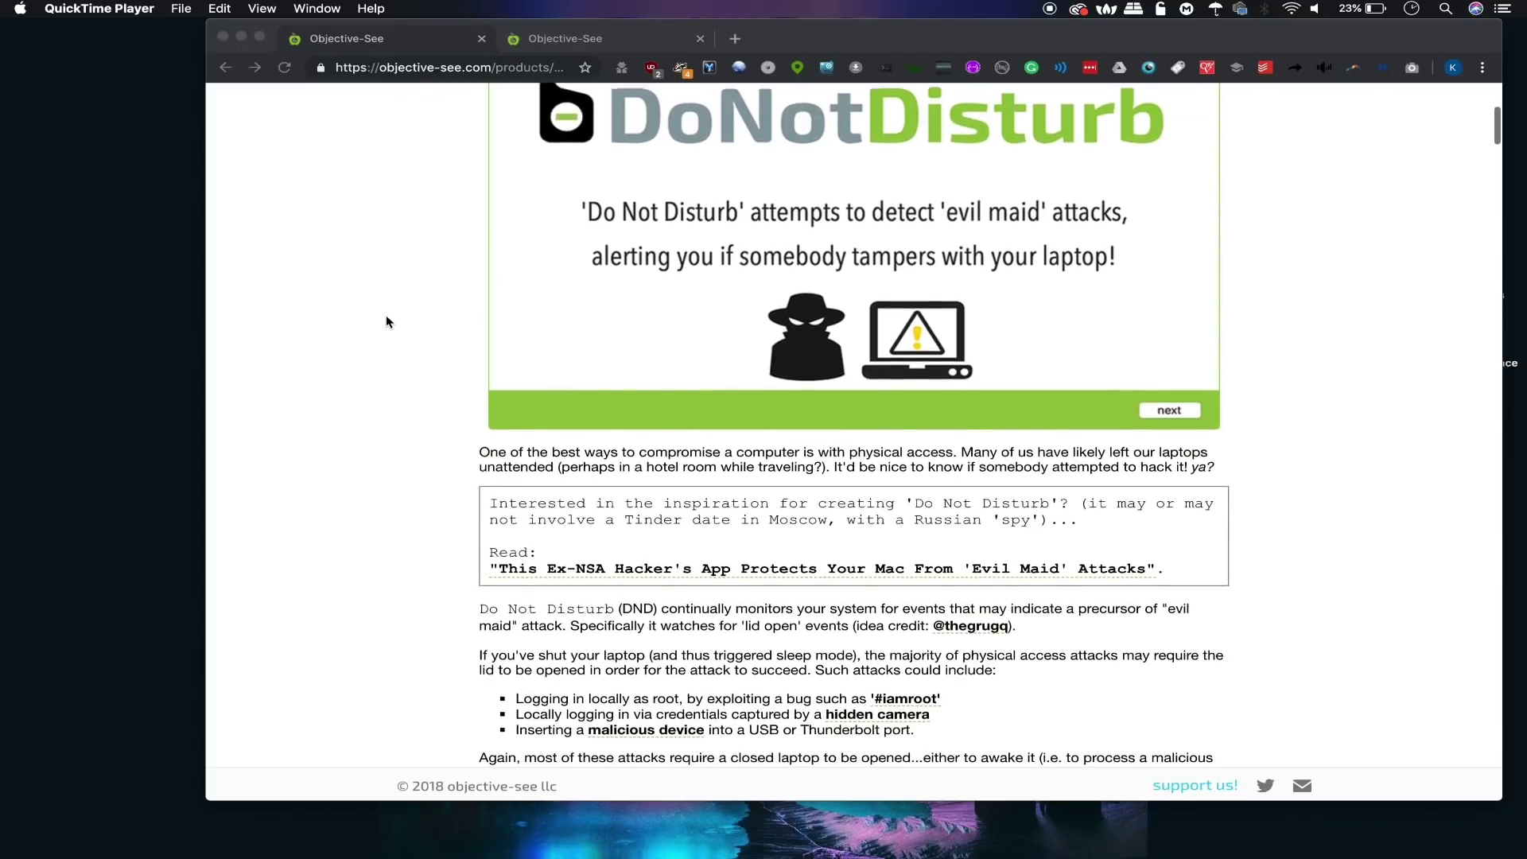
pyautogui.scroll(-5, 387, 320)
pyautogui.scroll(15, 387, 320)
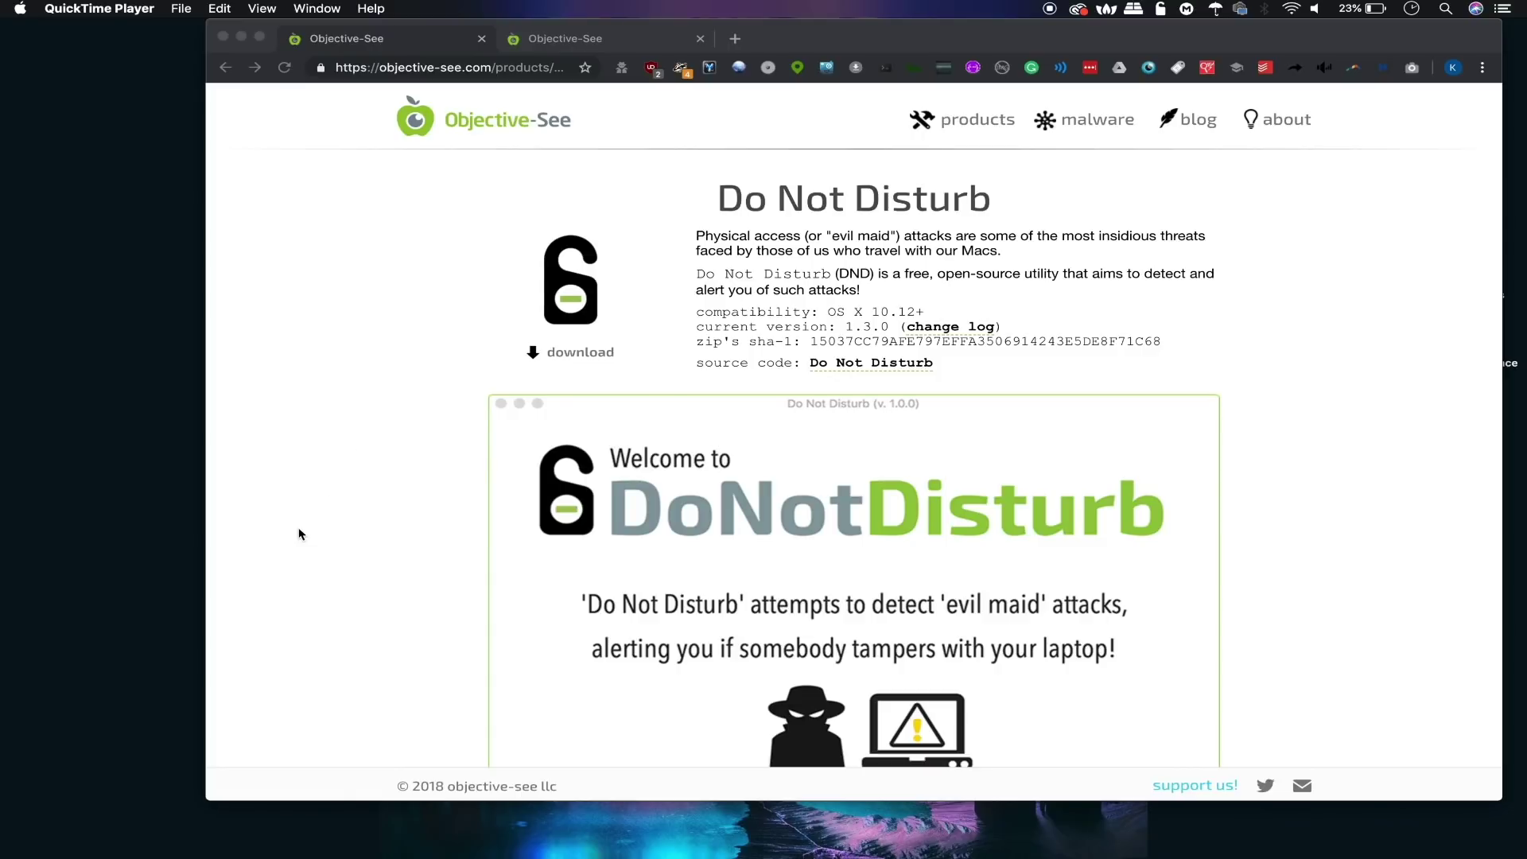
pyautogui.scroll(-2, 302, 532)
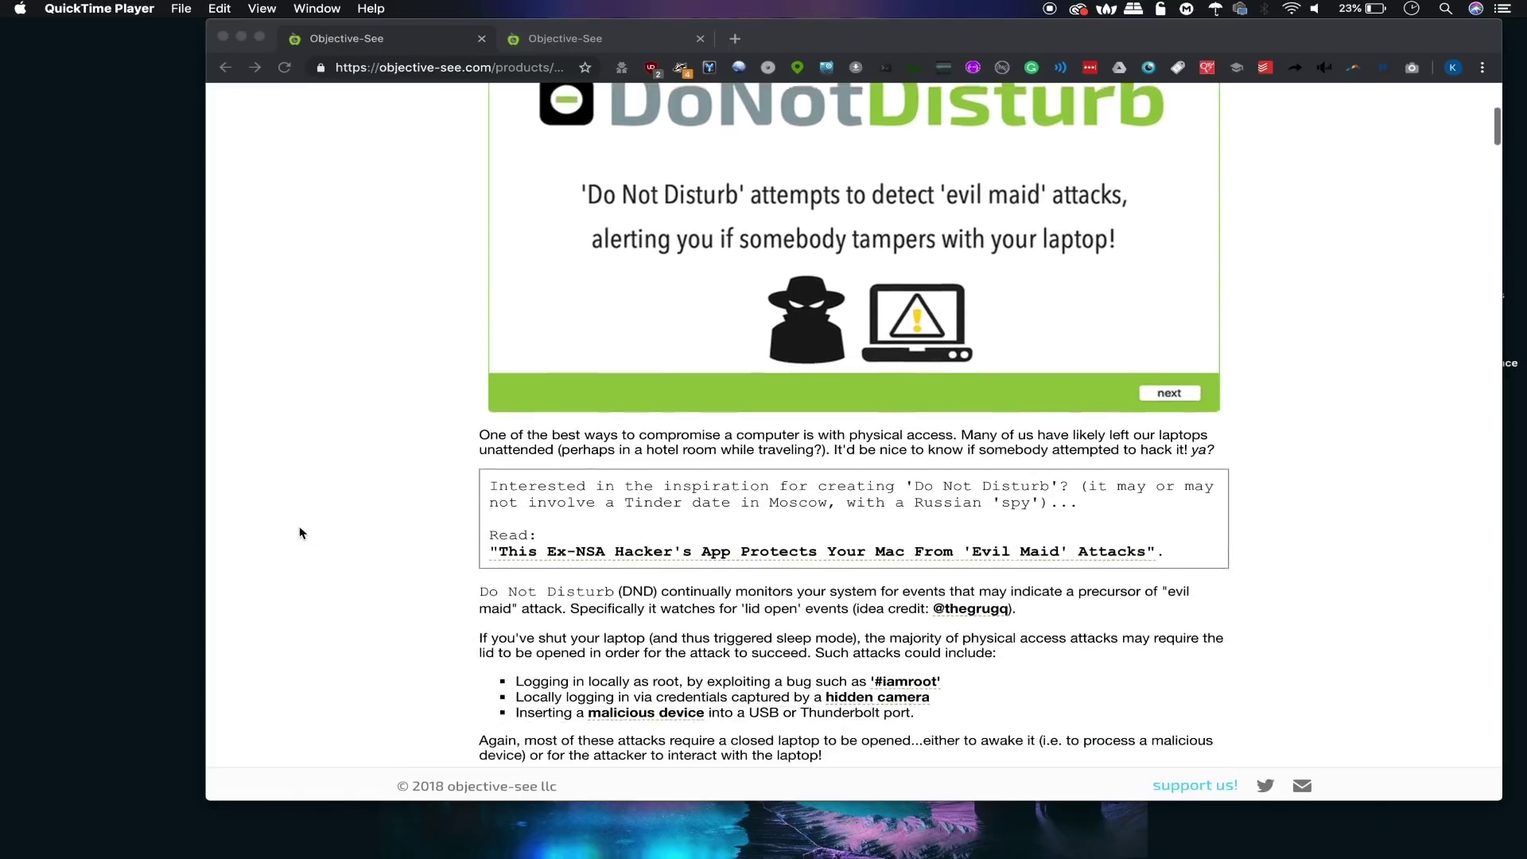
pyautogui.scroll(-3, 300, 532)
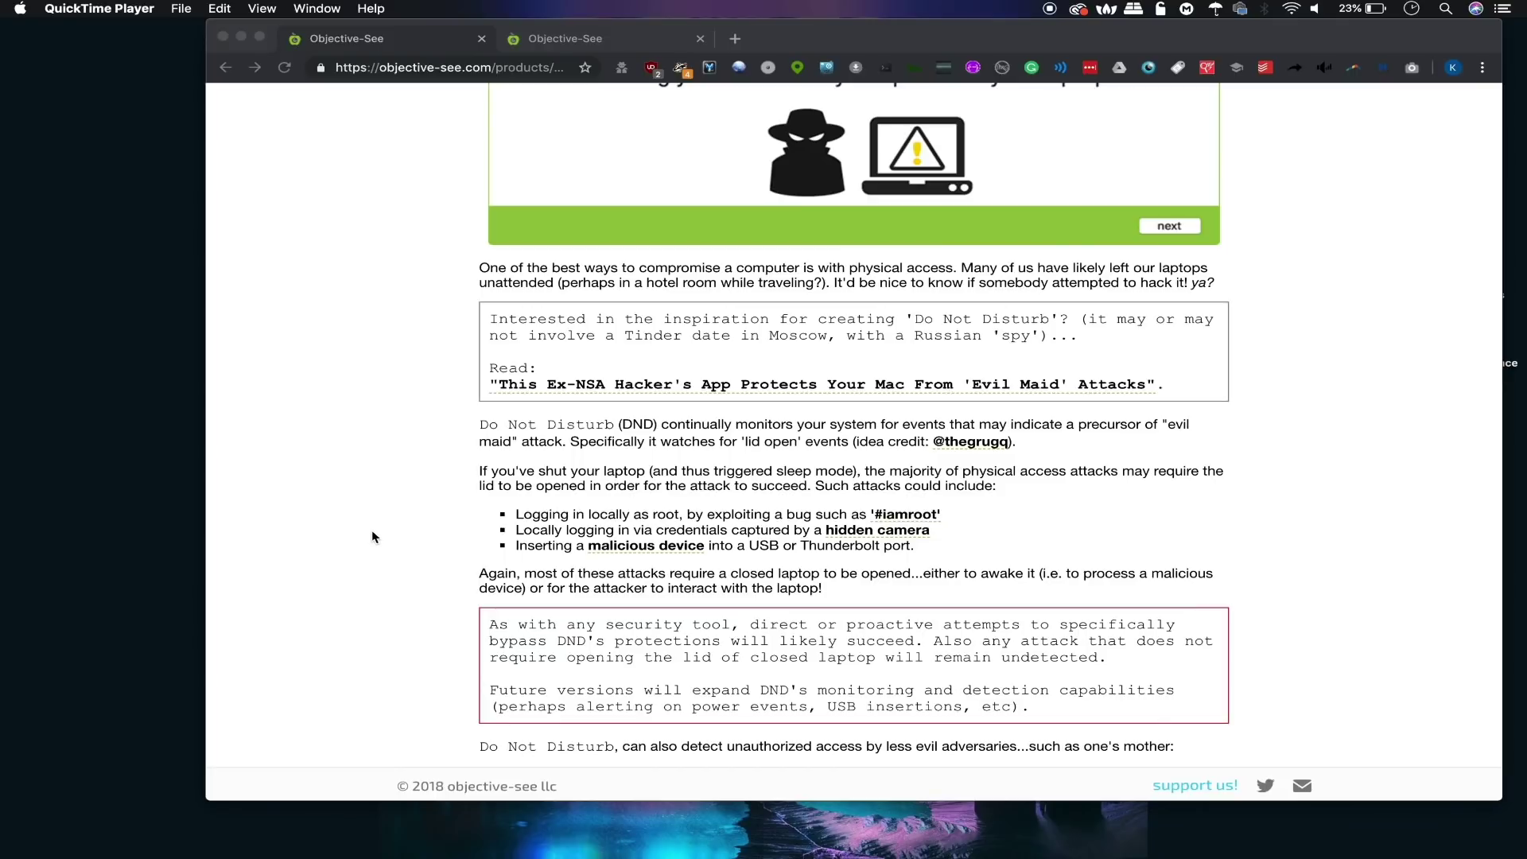
pyautogui.scroll(-7, 370, 530)
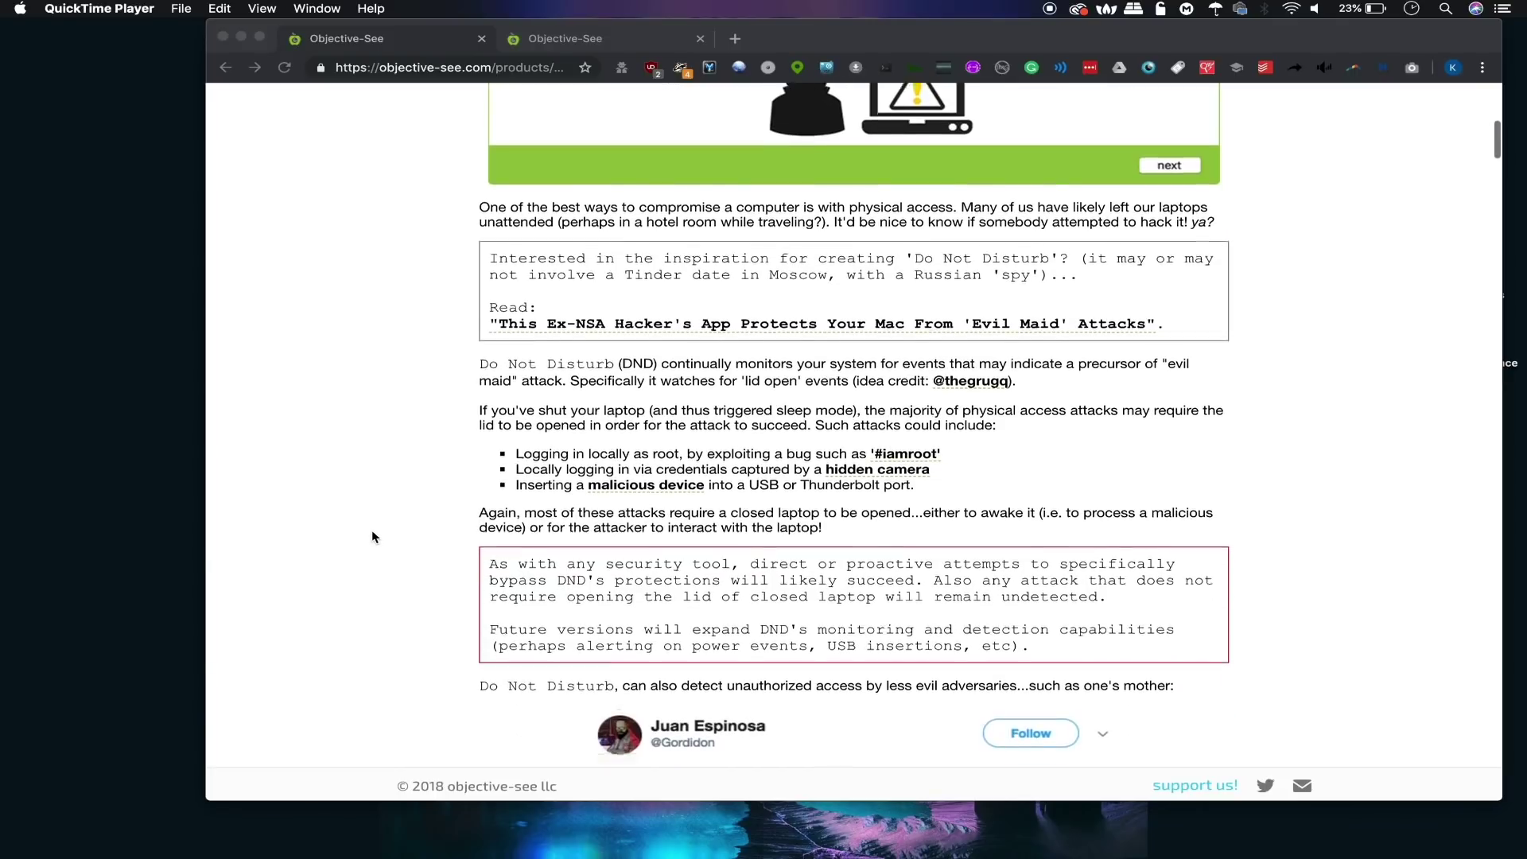
pyautogui.scroll(-10, 371, 533)
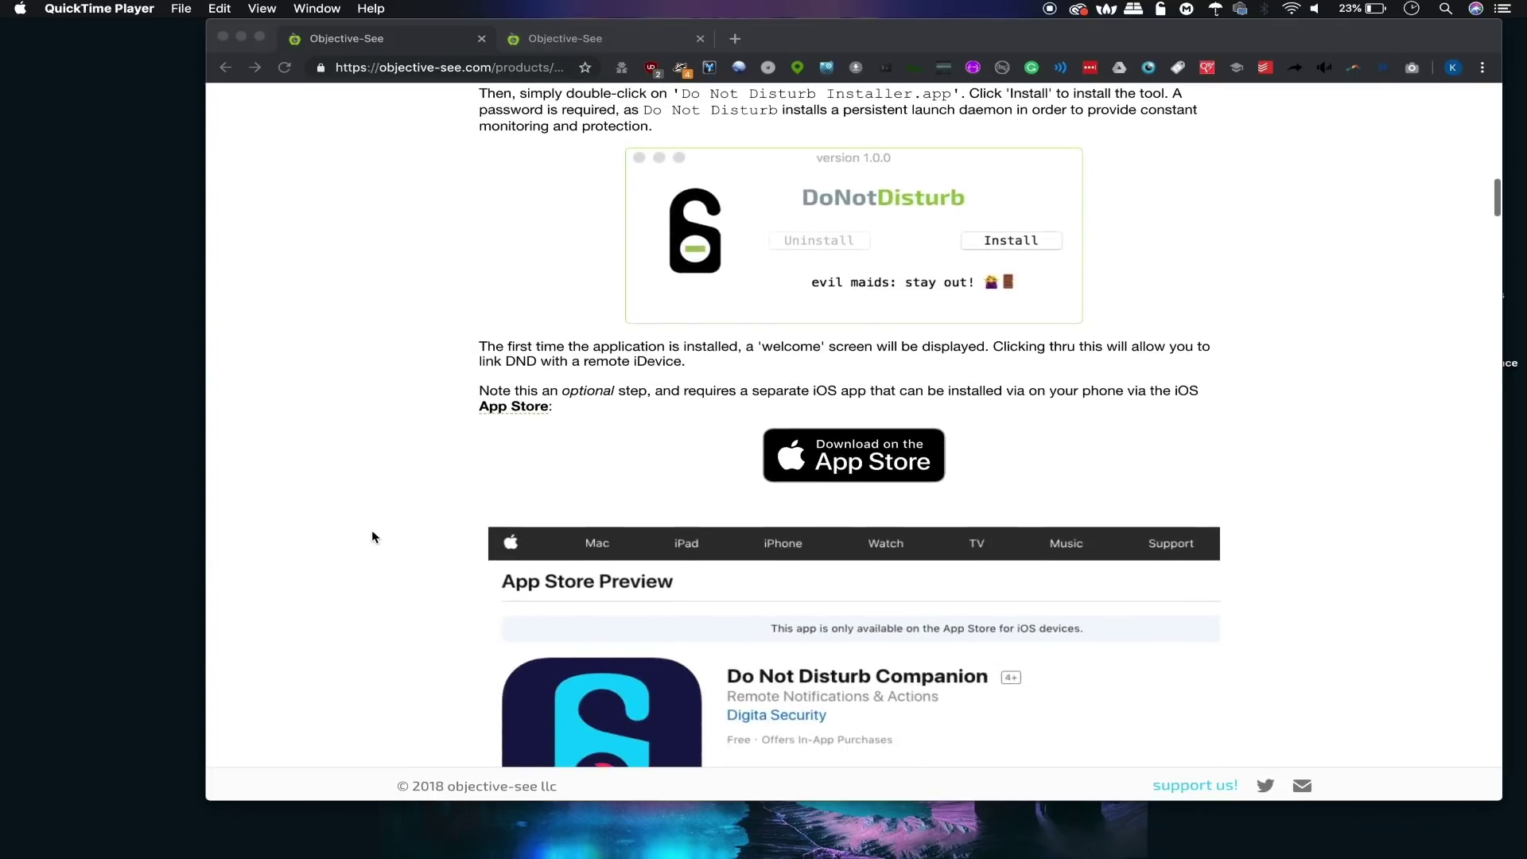
pyautogui.scroll(-15, 611, 458)
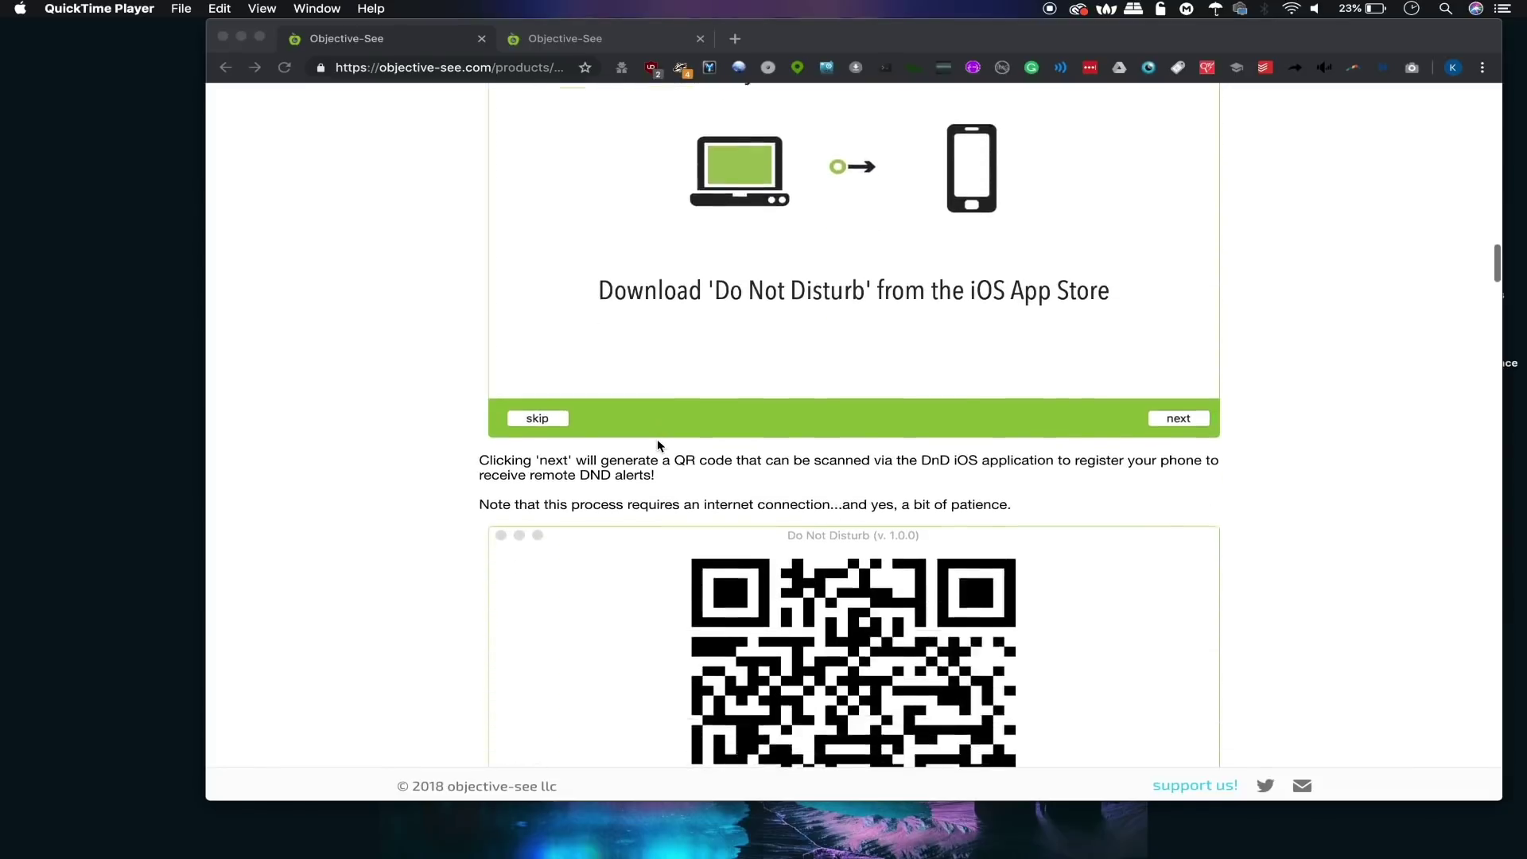
pyautogui.scroll(-6, 658, 446)
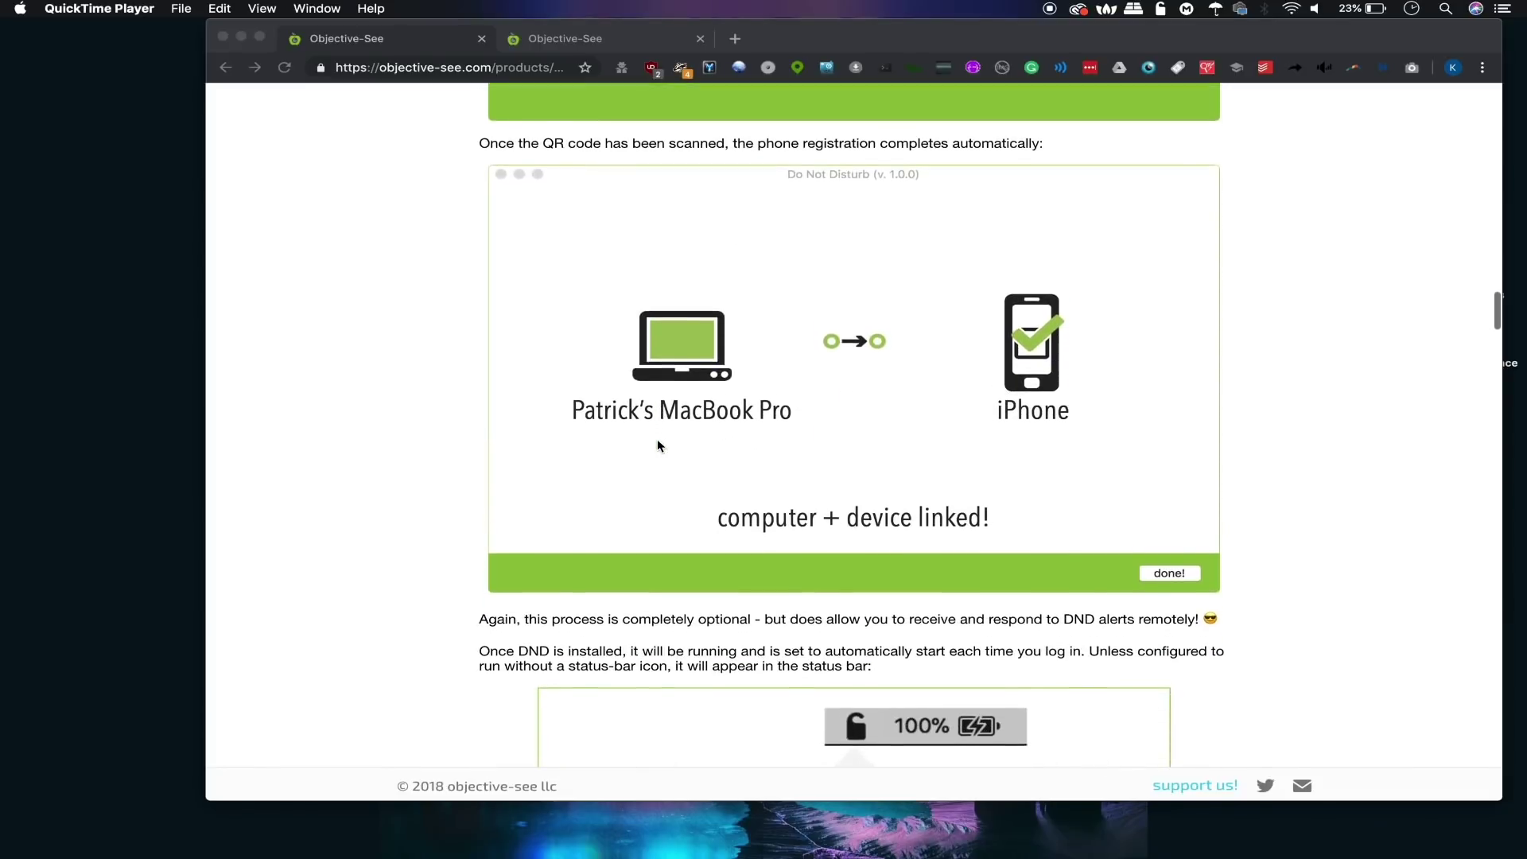
pyautogui.scroll(4, 658, 445)
pyautogui.scroll(-3, 657, 446)
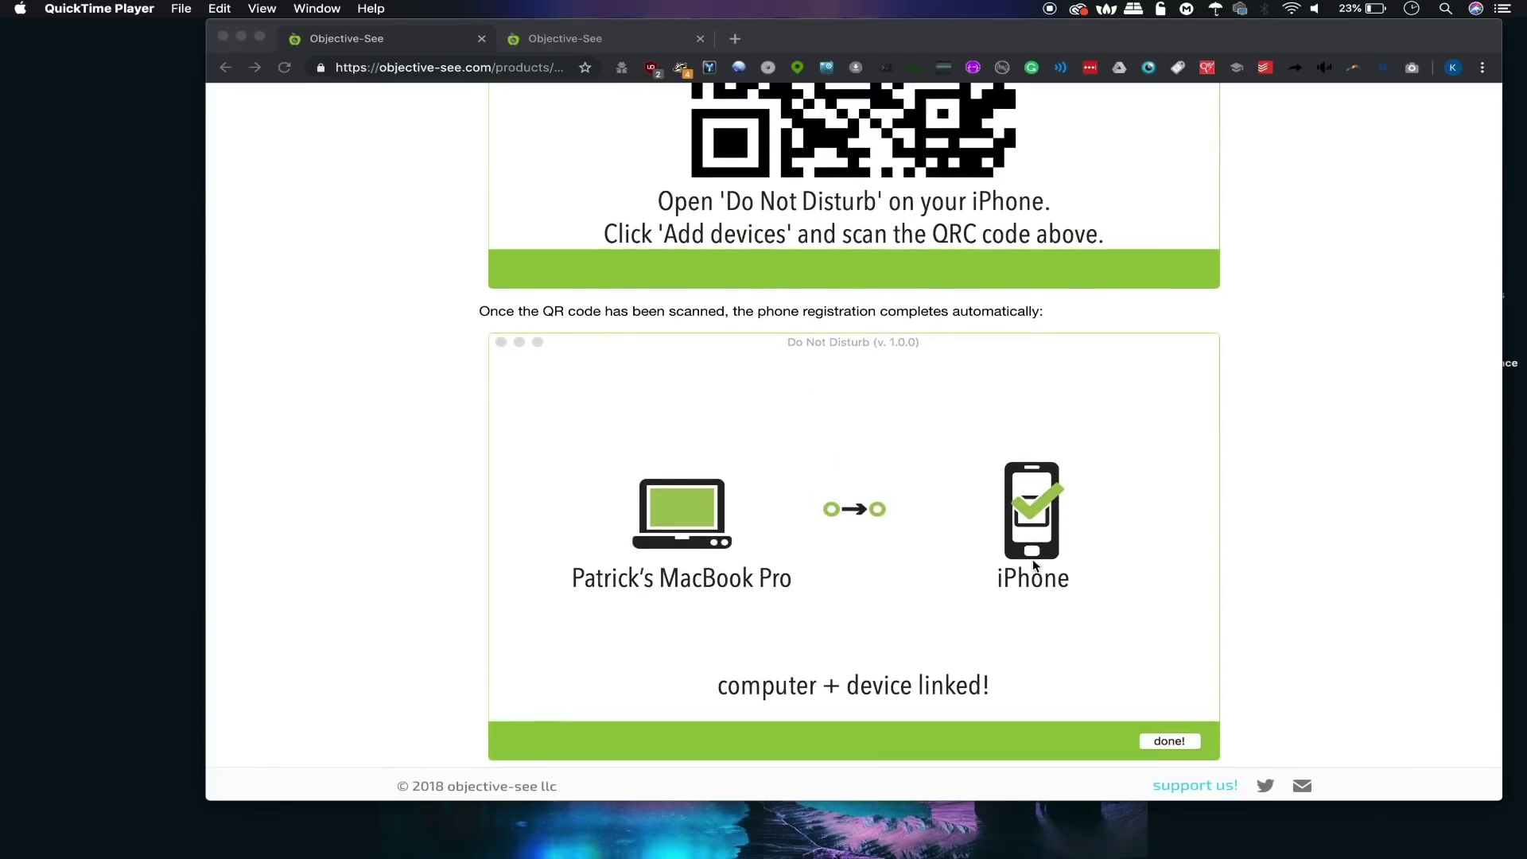
pyautogui.scroll(11, 1055, 552)
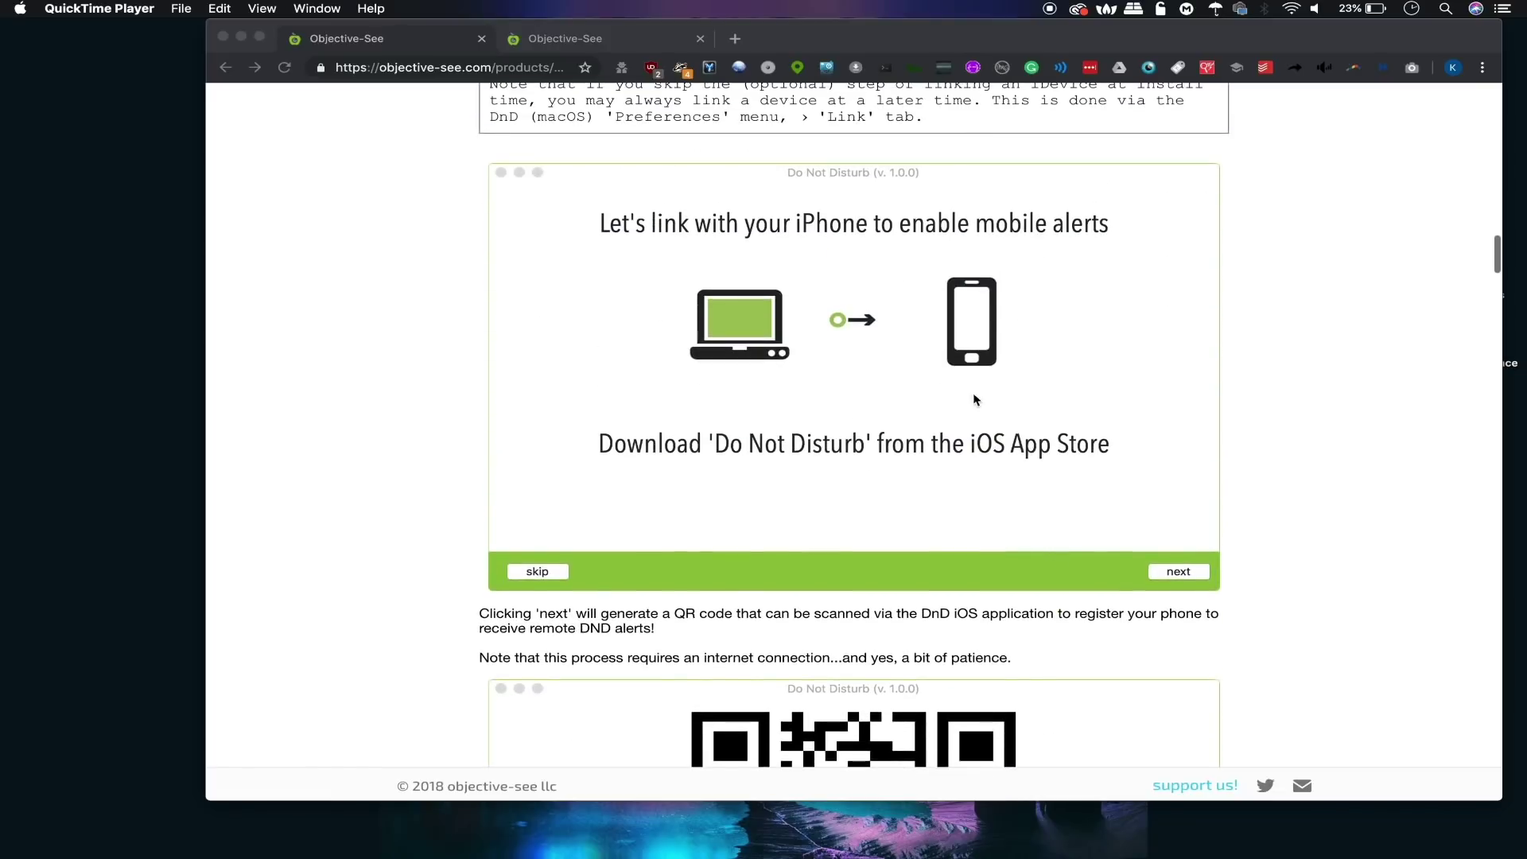
pyautogui.scroll(-15, 866, 424)
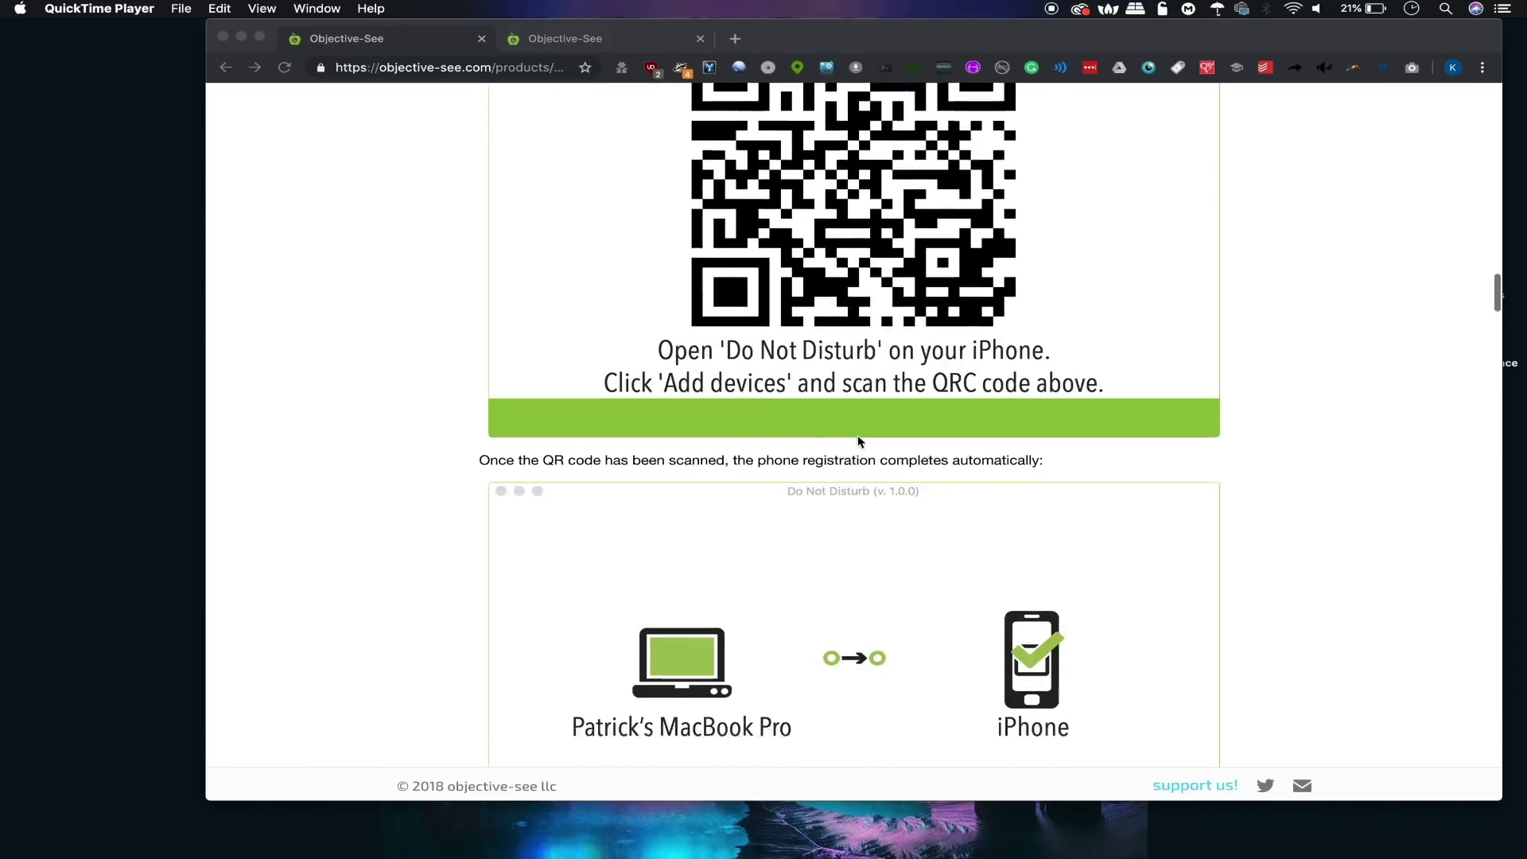
pyautogui.scroll(-1, 860, 441)
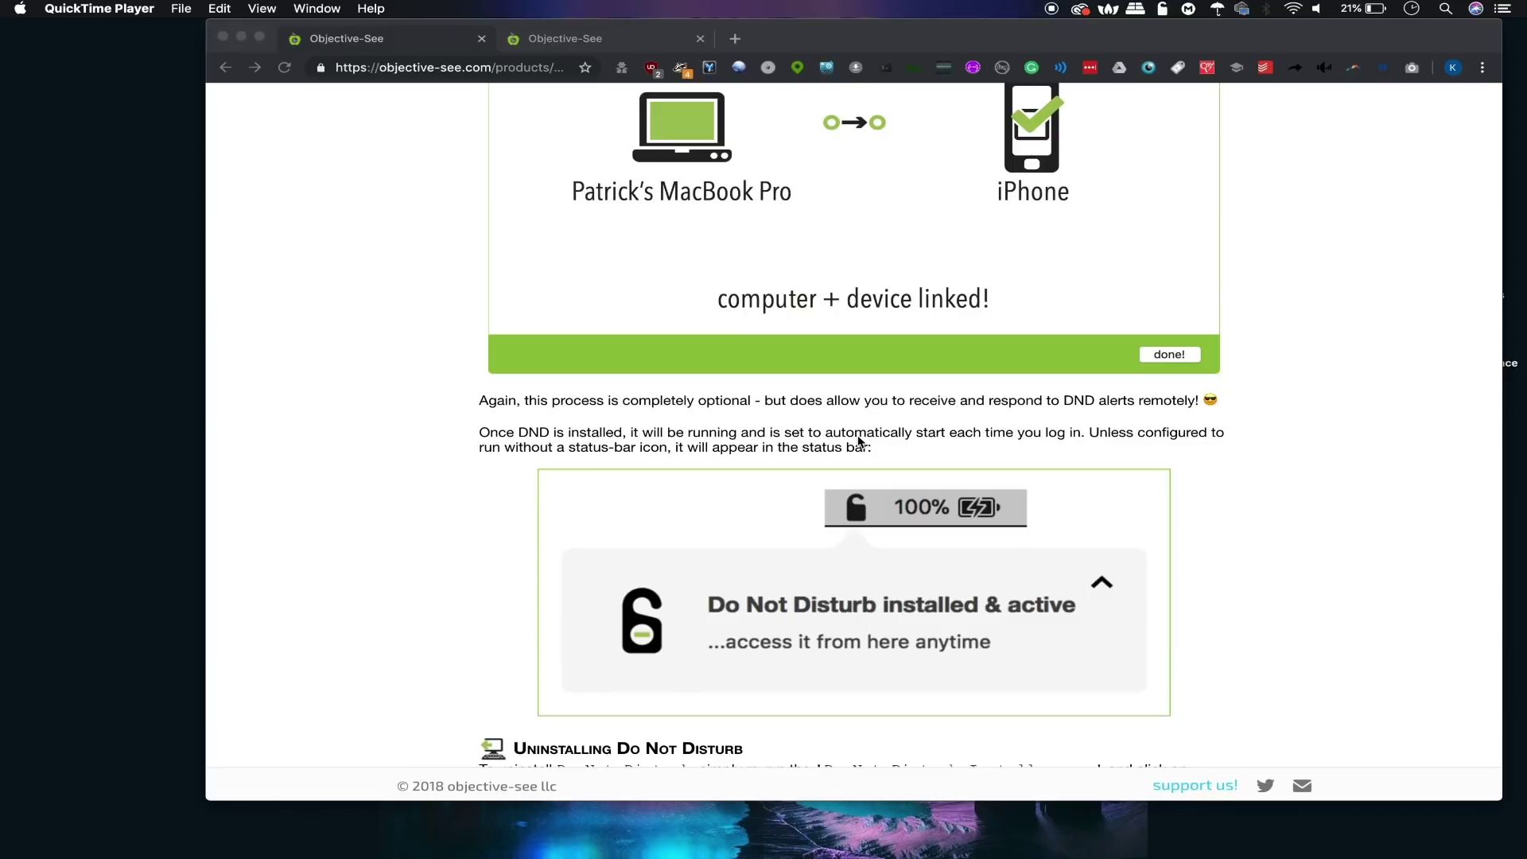
pyautogui.scroll(-4, 859, 441)
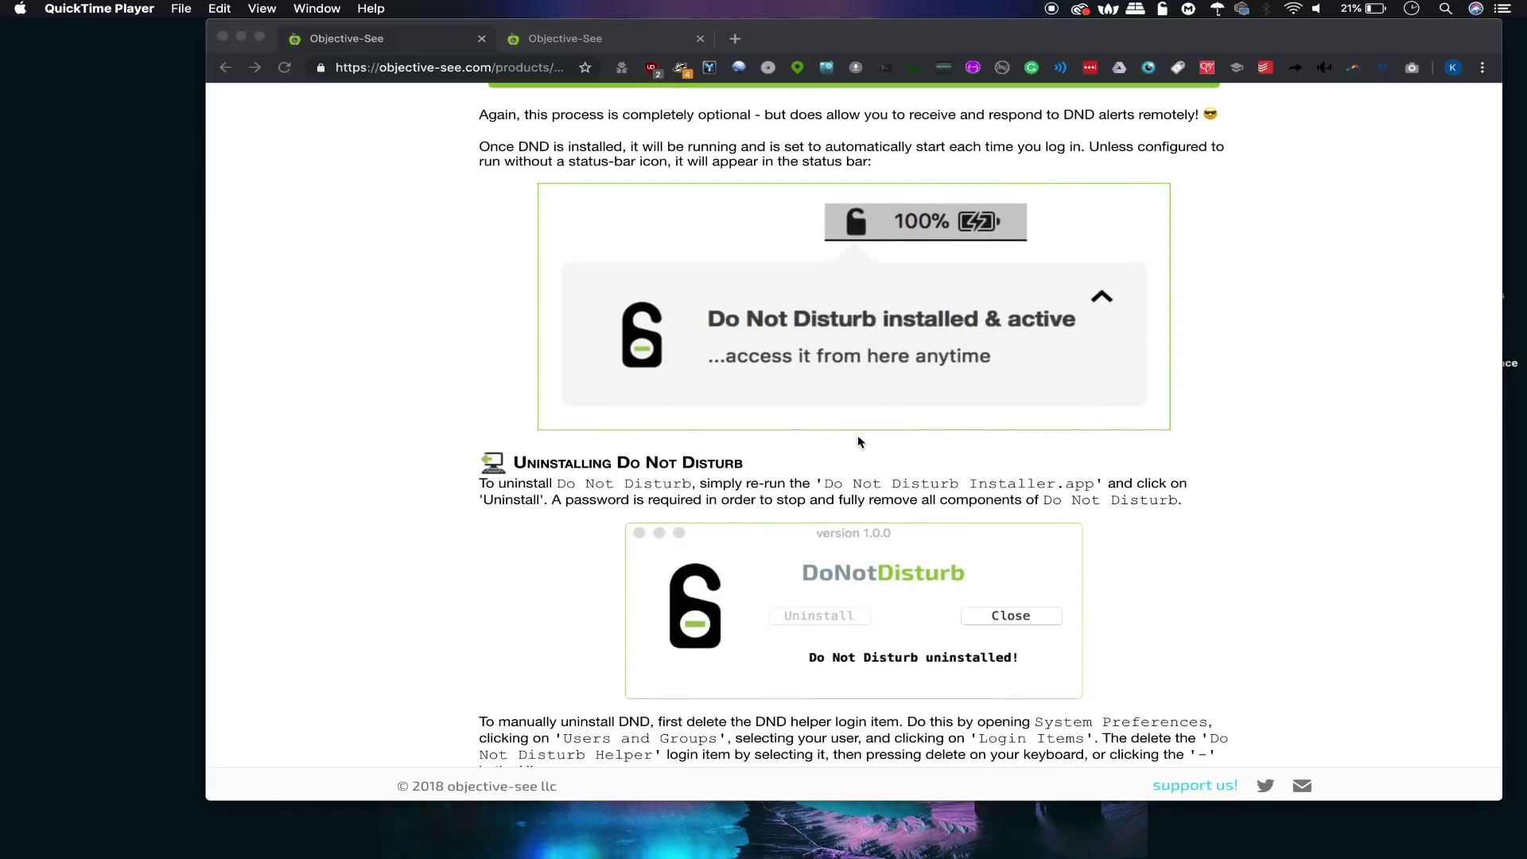
pyautogui.scroll(-18, 859, 442)
pyautogui.scroll(20, 860, 441)
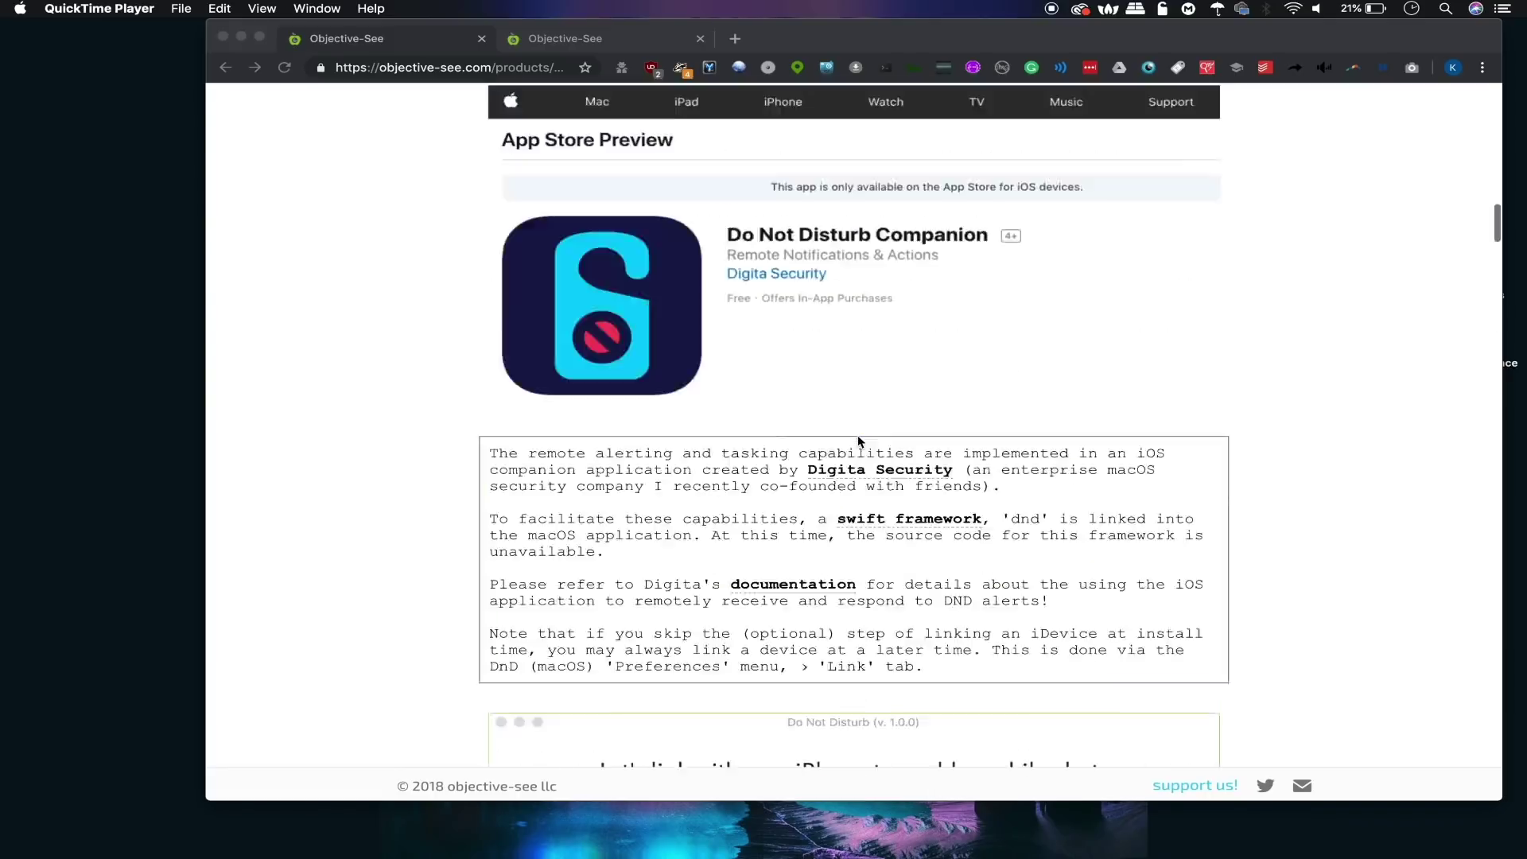
# Download DoNotDisturb_1.3.0.zip, decline the support prompt, and unpack it into Downloads.
pyautogui.click(580, 360)
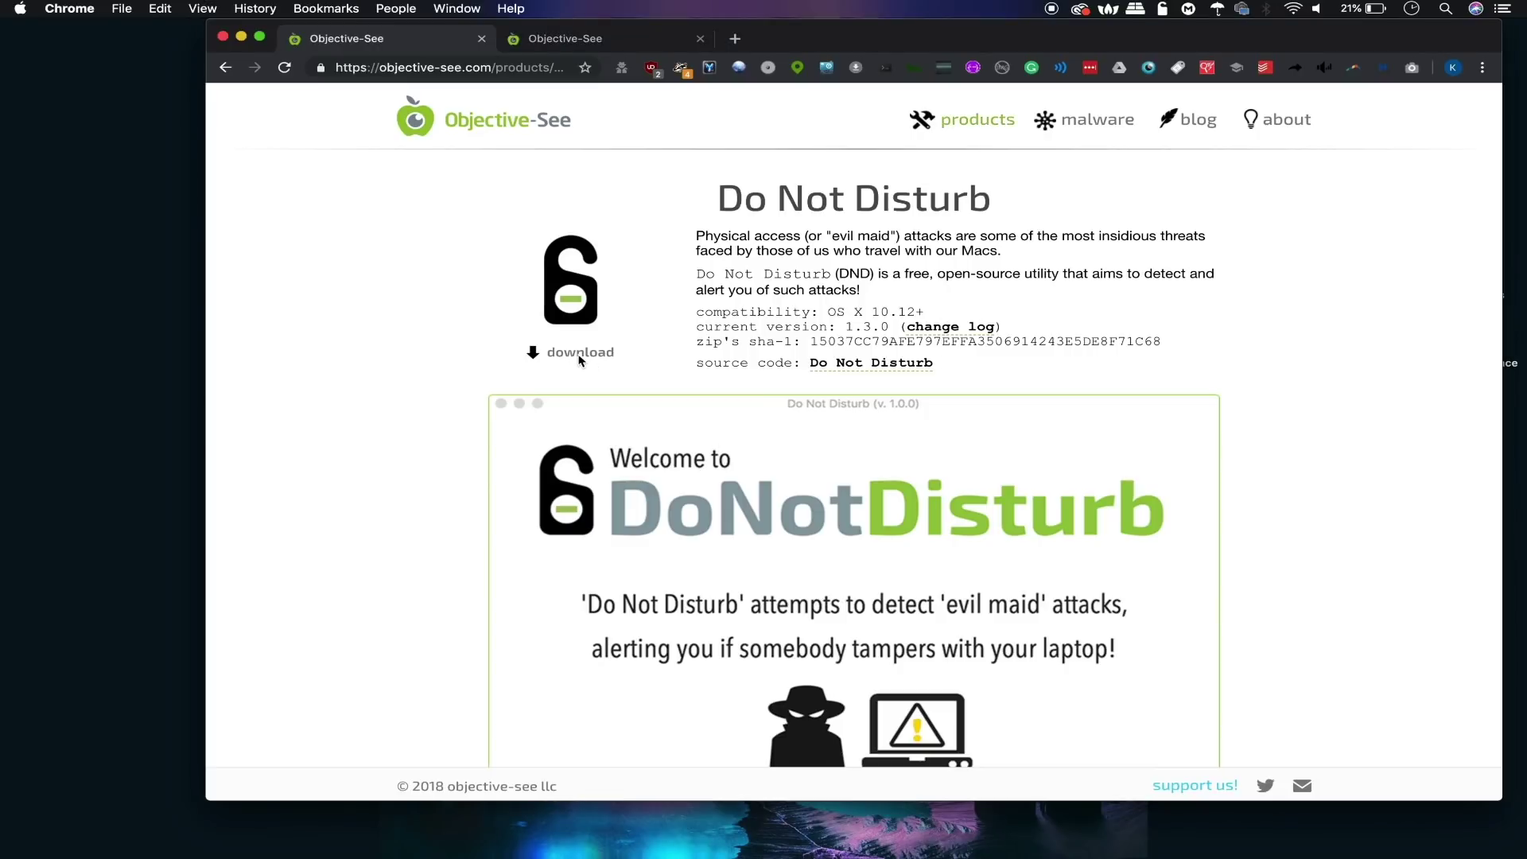
pyautogui.click(582, 358)
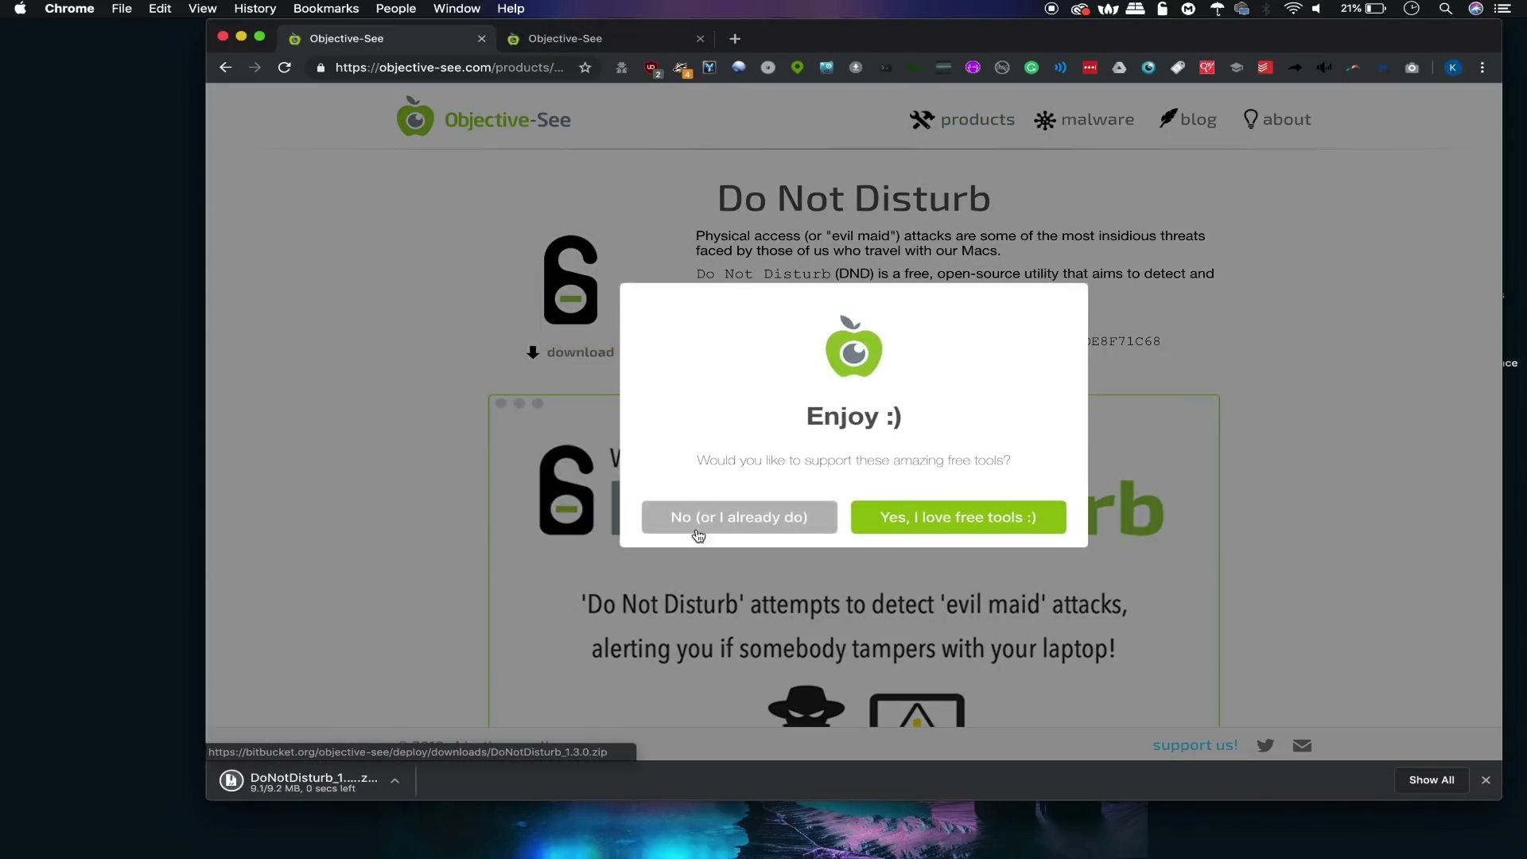
pyautogui.click(738, 532)
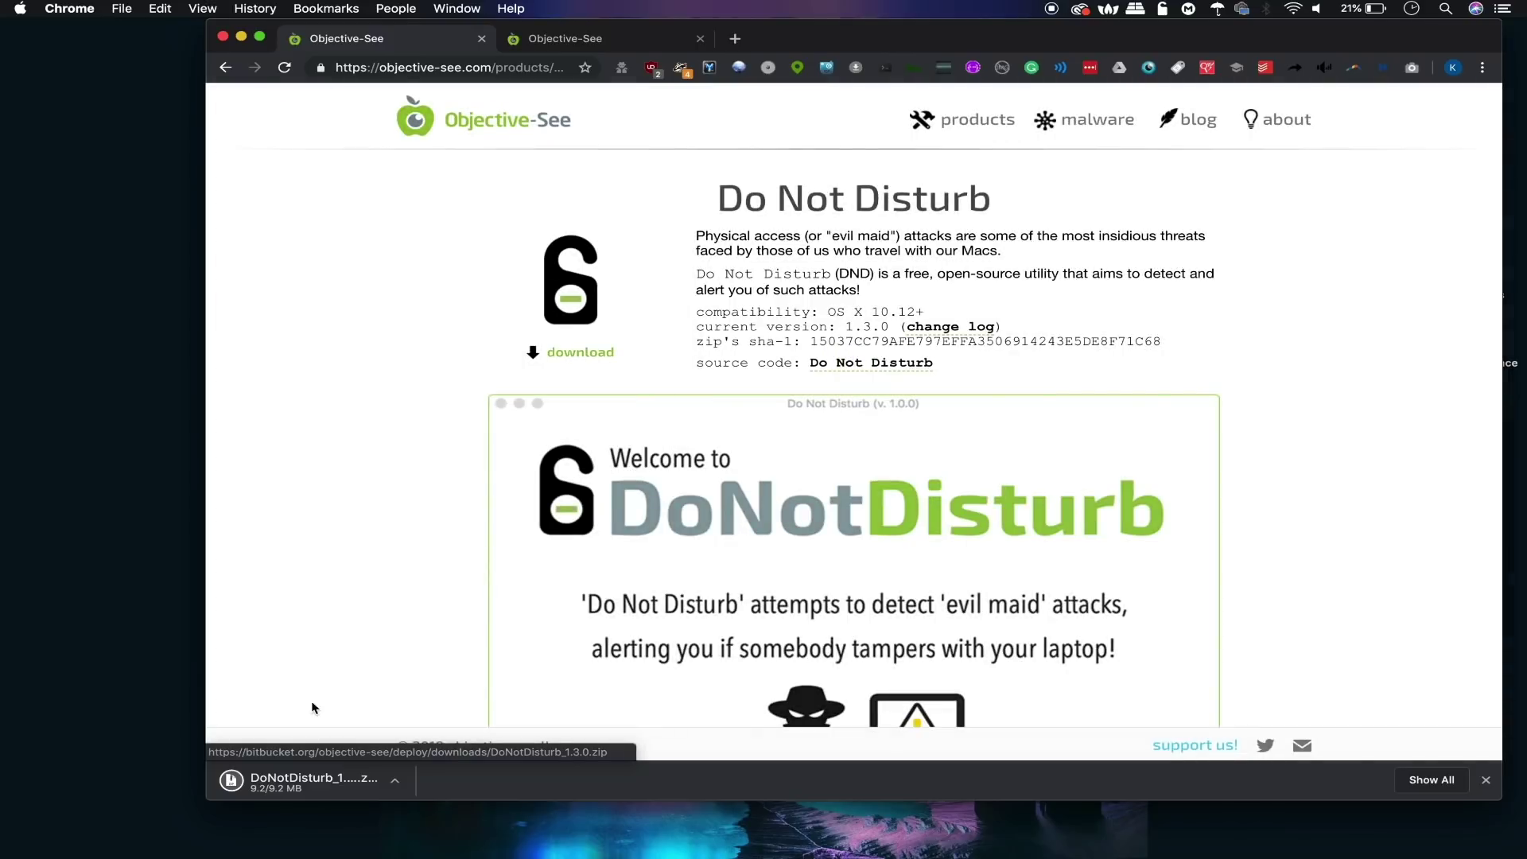
pyautogui.click(280, 782)
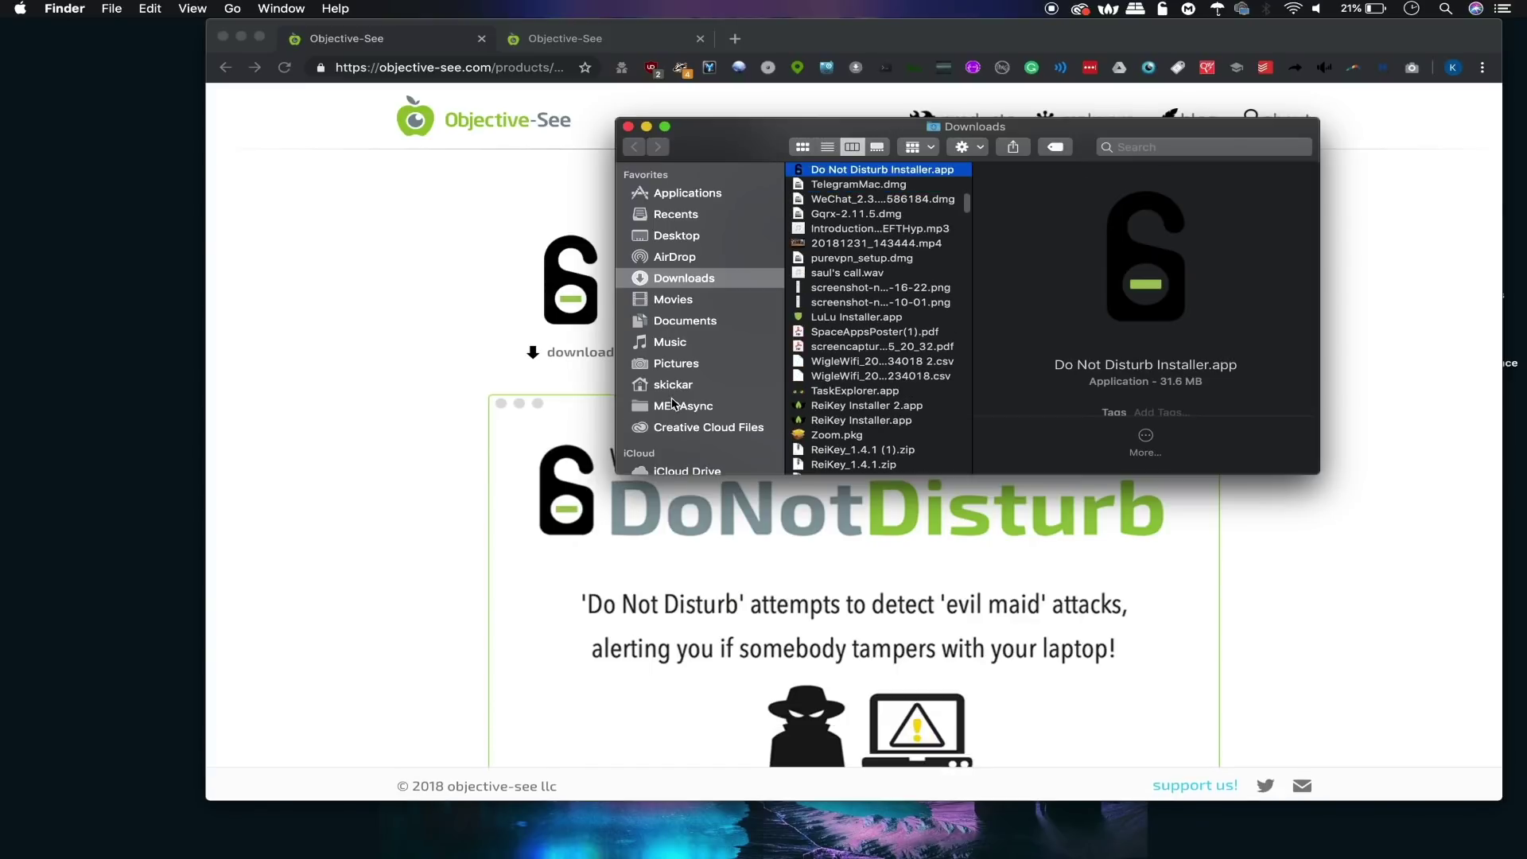
# Upgrade to Do Not Disturb 1.3.0 with its helper and camera access, then close the Downloads and installer windows.
pyautogui.doubleClick(867, 175)
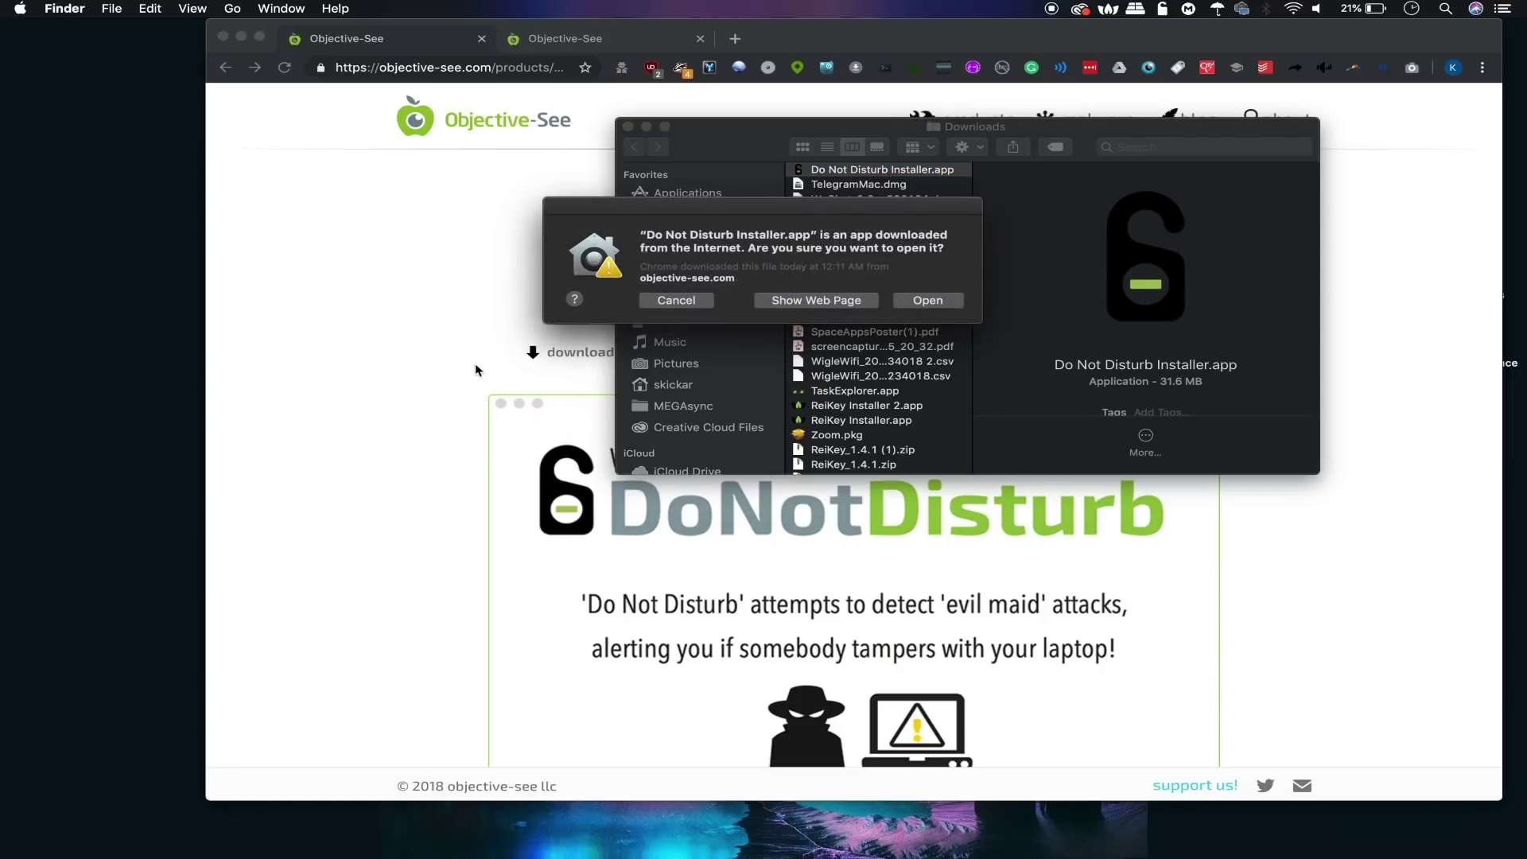
pyautogui.click(925, 301)
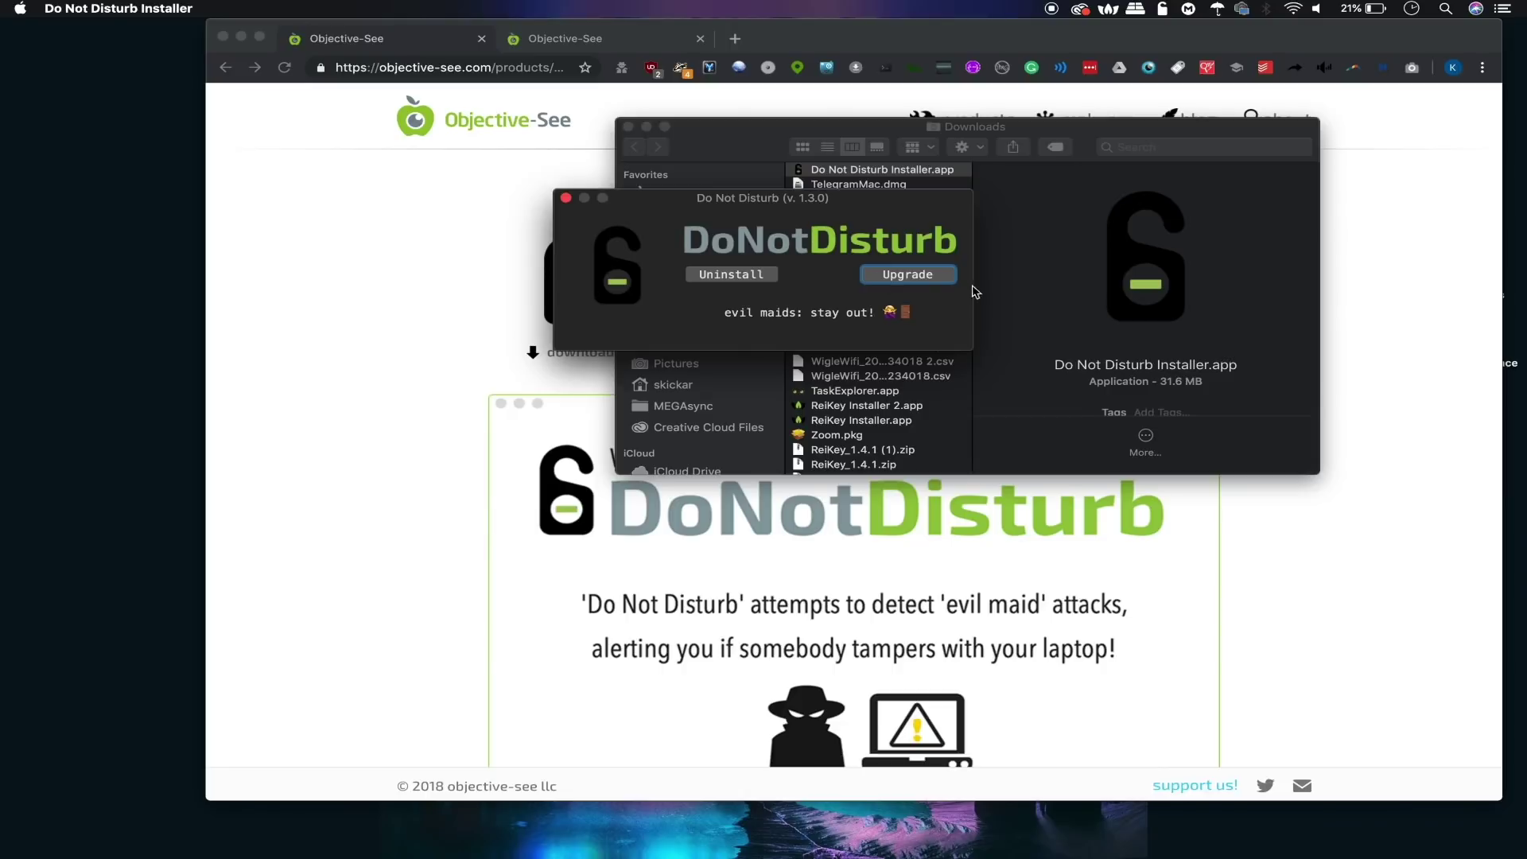
pyautogui.click(916, 275)
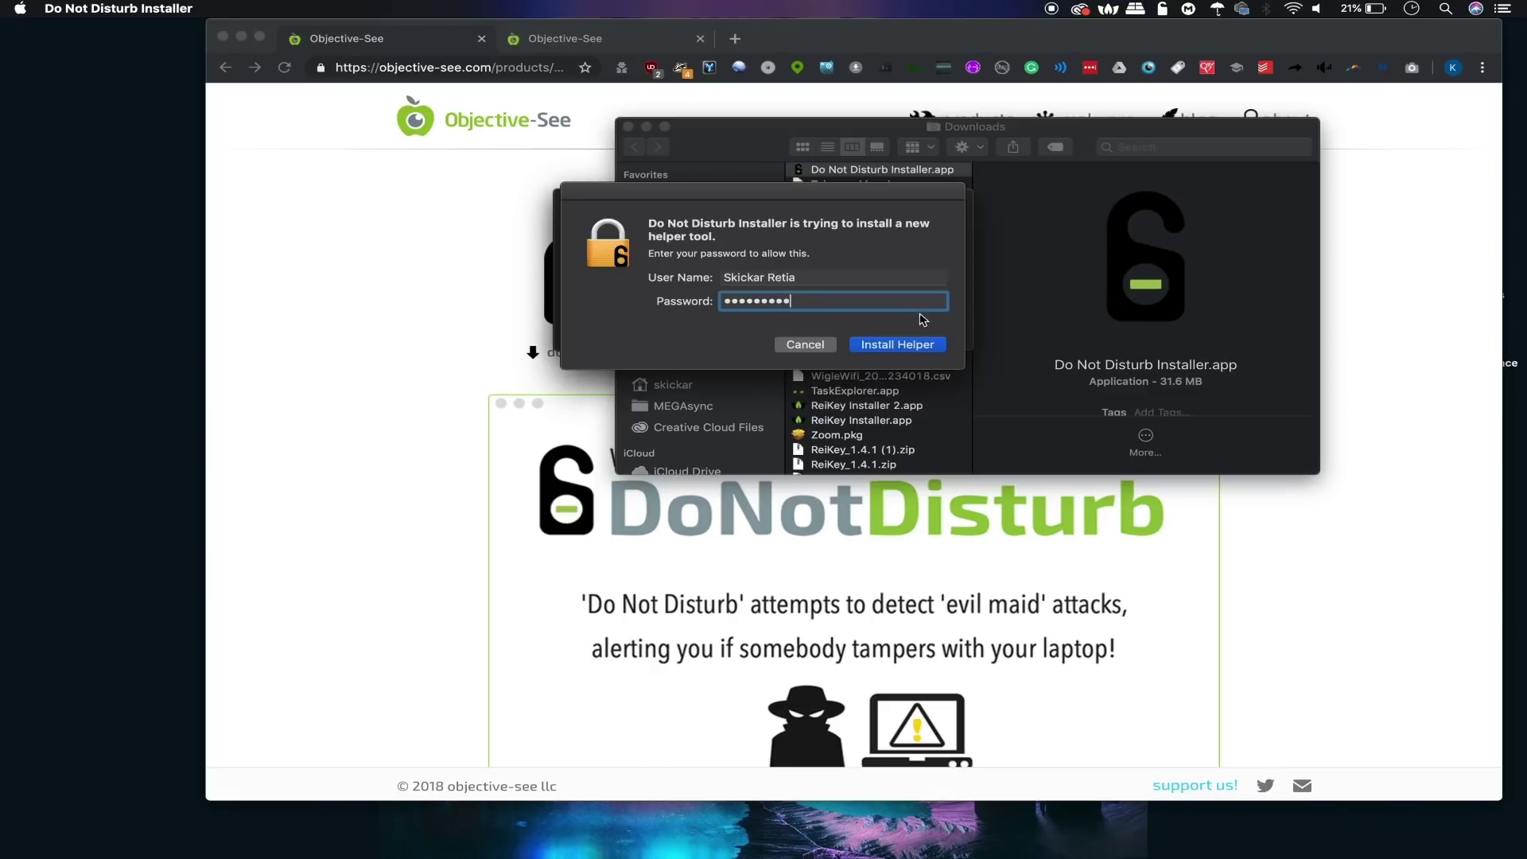
pyautogui.click(905, 345)
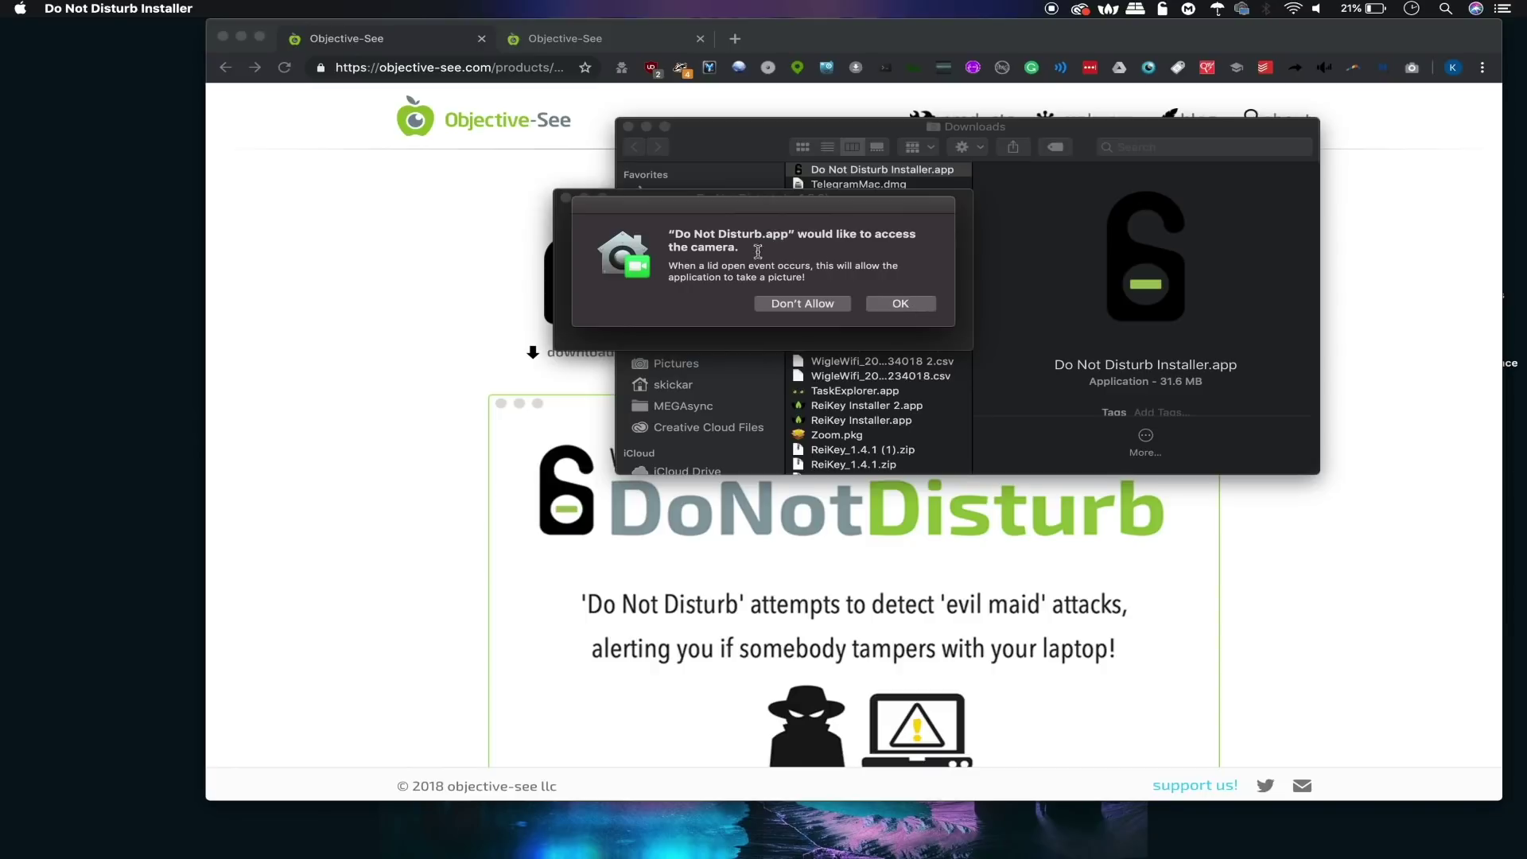
pyautogui.click(897, 306)
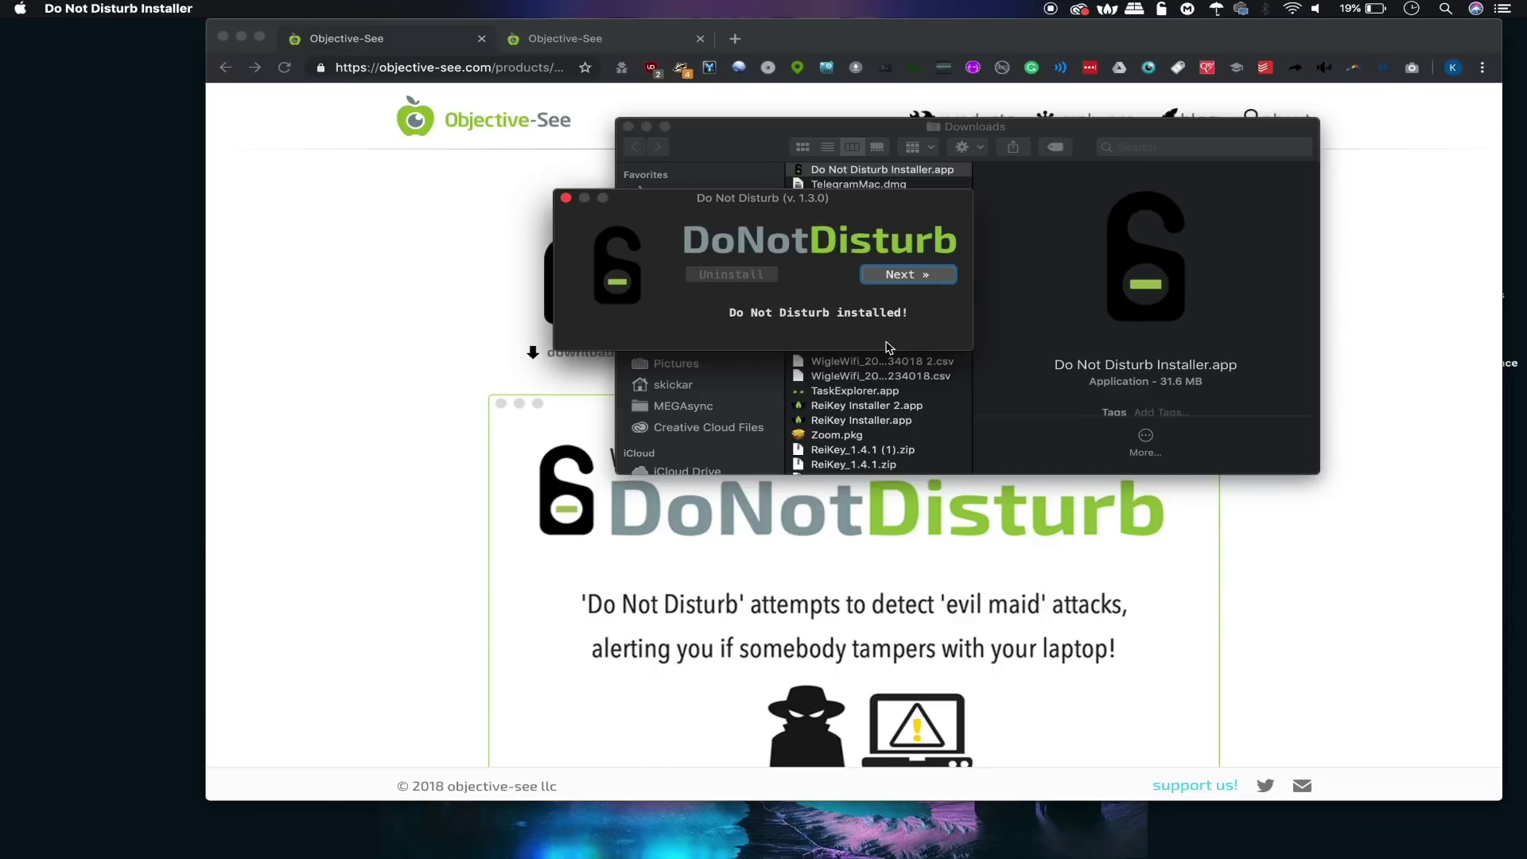
pyautogui.click(925, 280)
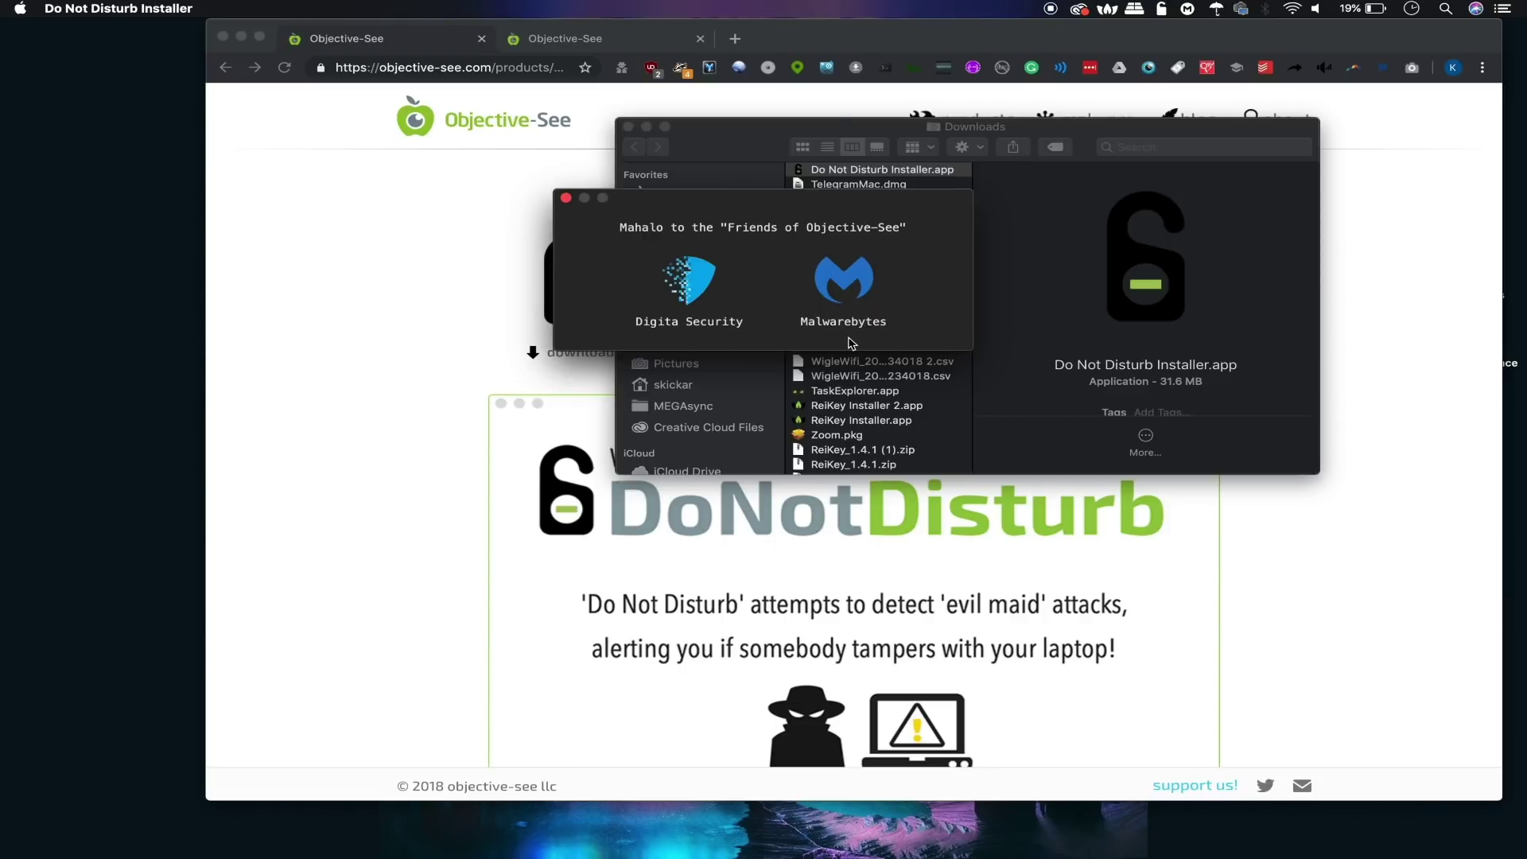
pyautogui.click(628, 128)
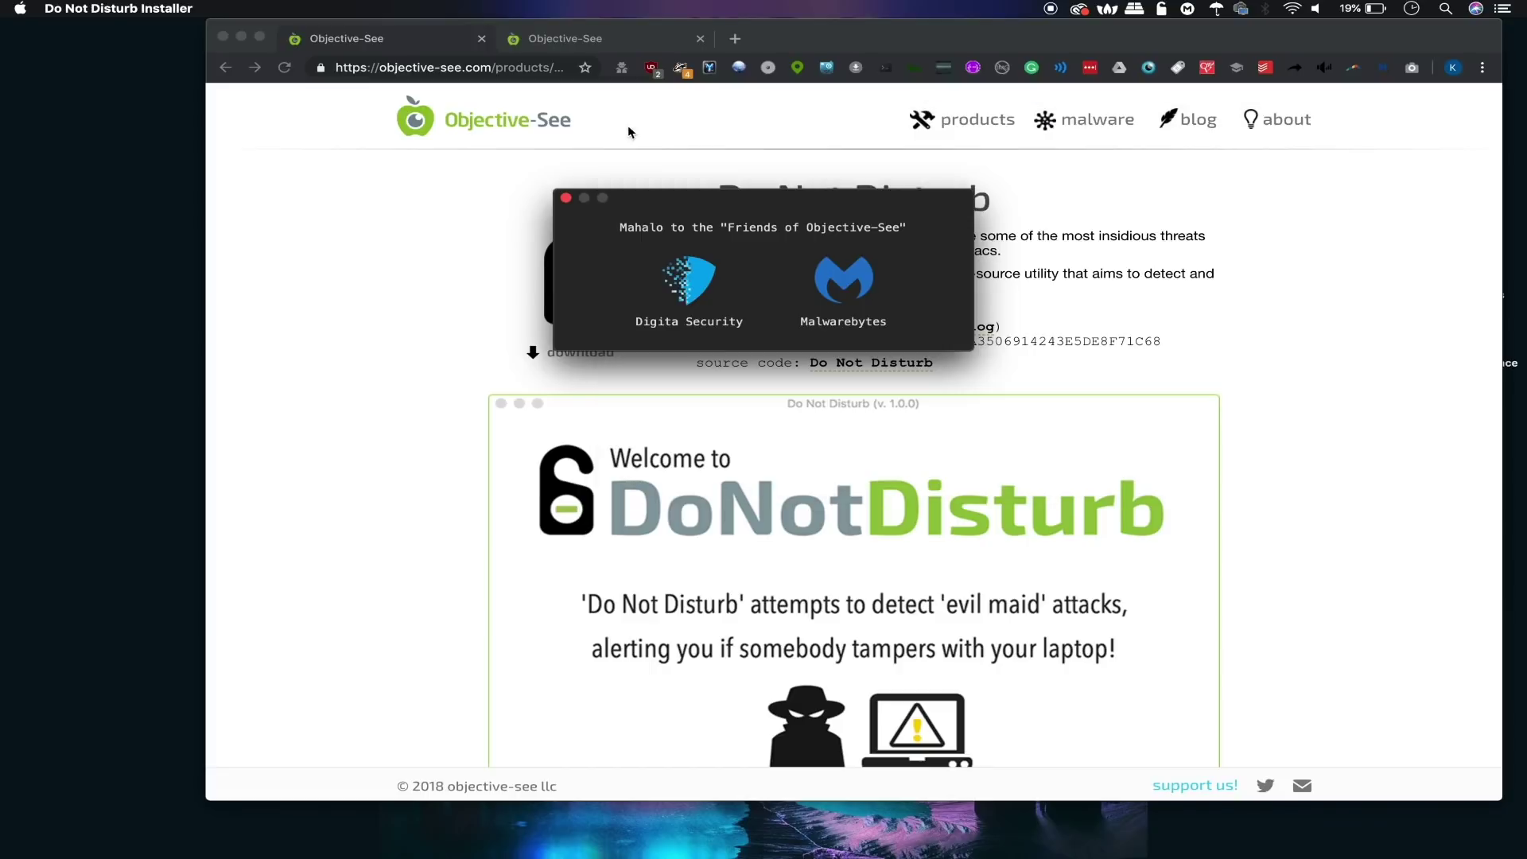
pyautogui.click(566, 198)
pyautogui.scroll(-15, 555, 263)
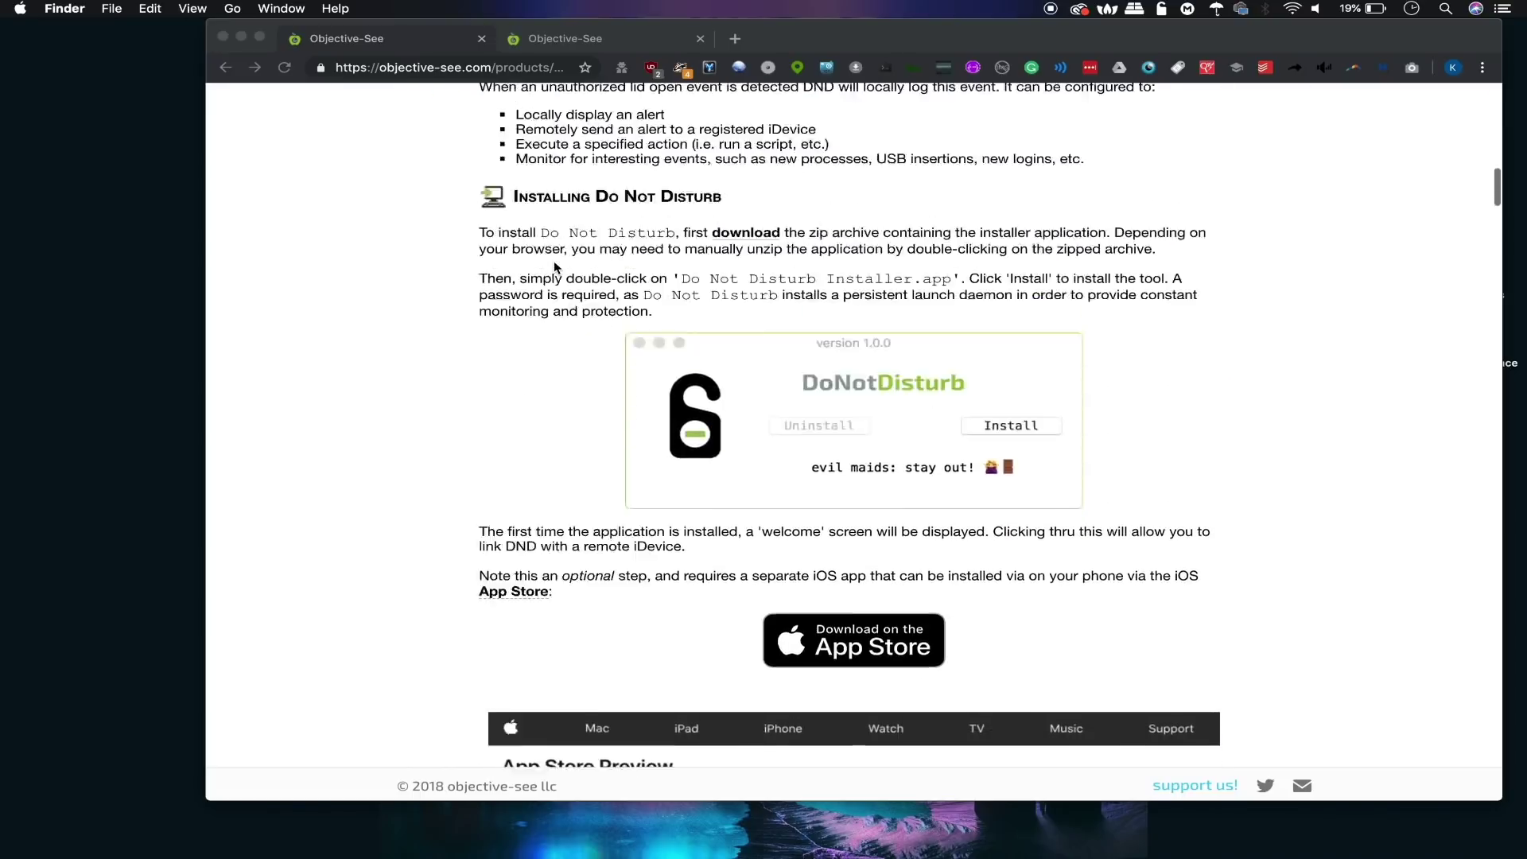
pyautogui.scroll(20, 555, 266)
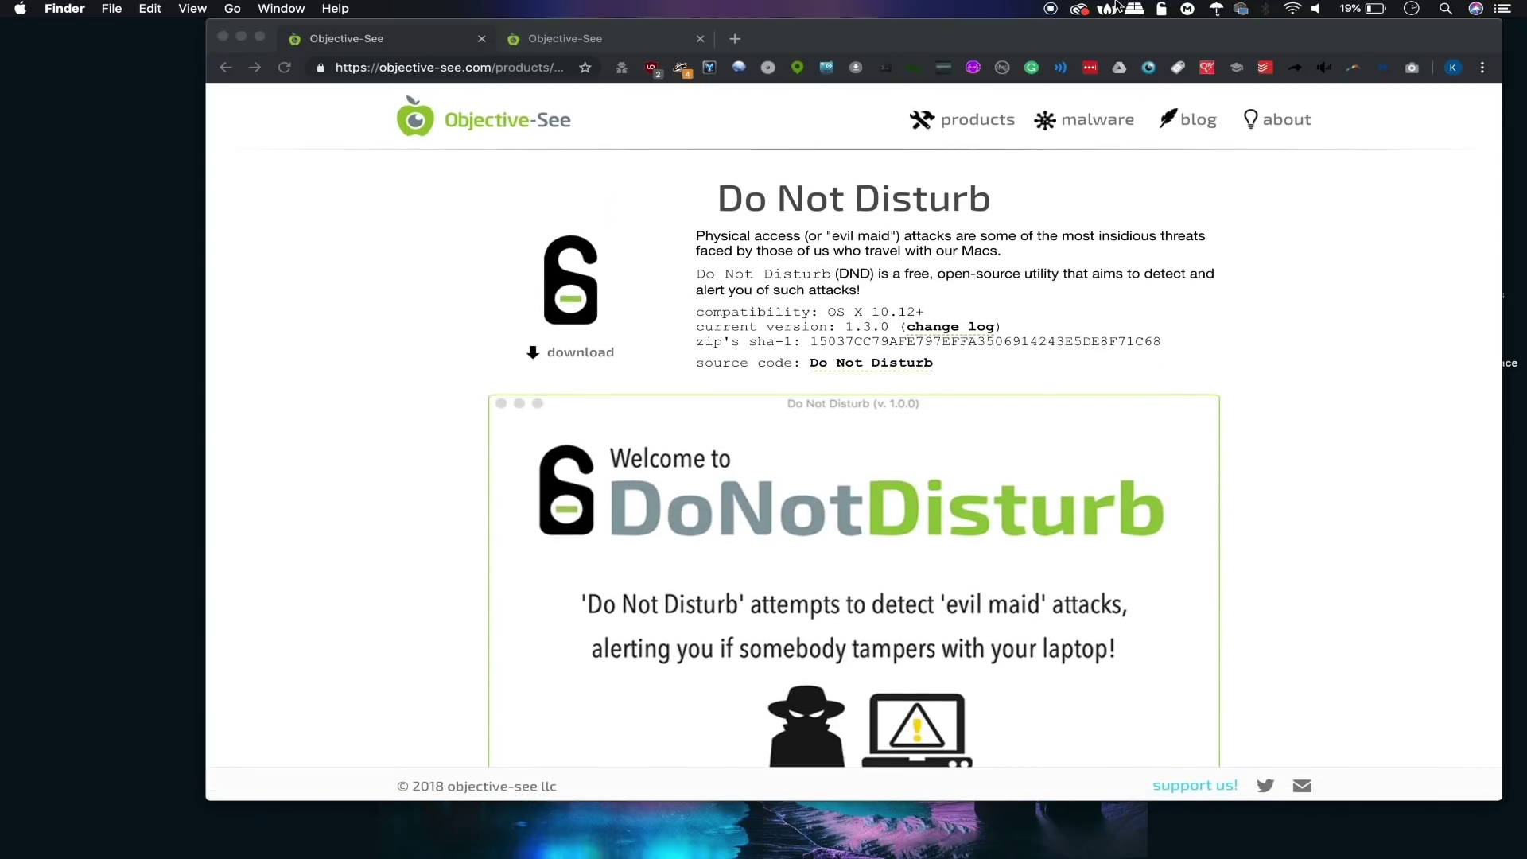
pyautogui.click(1162, 9)
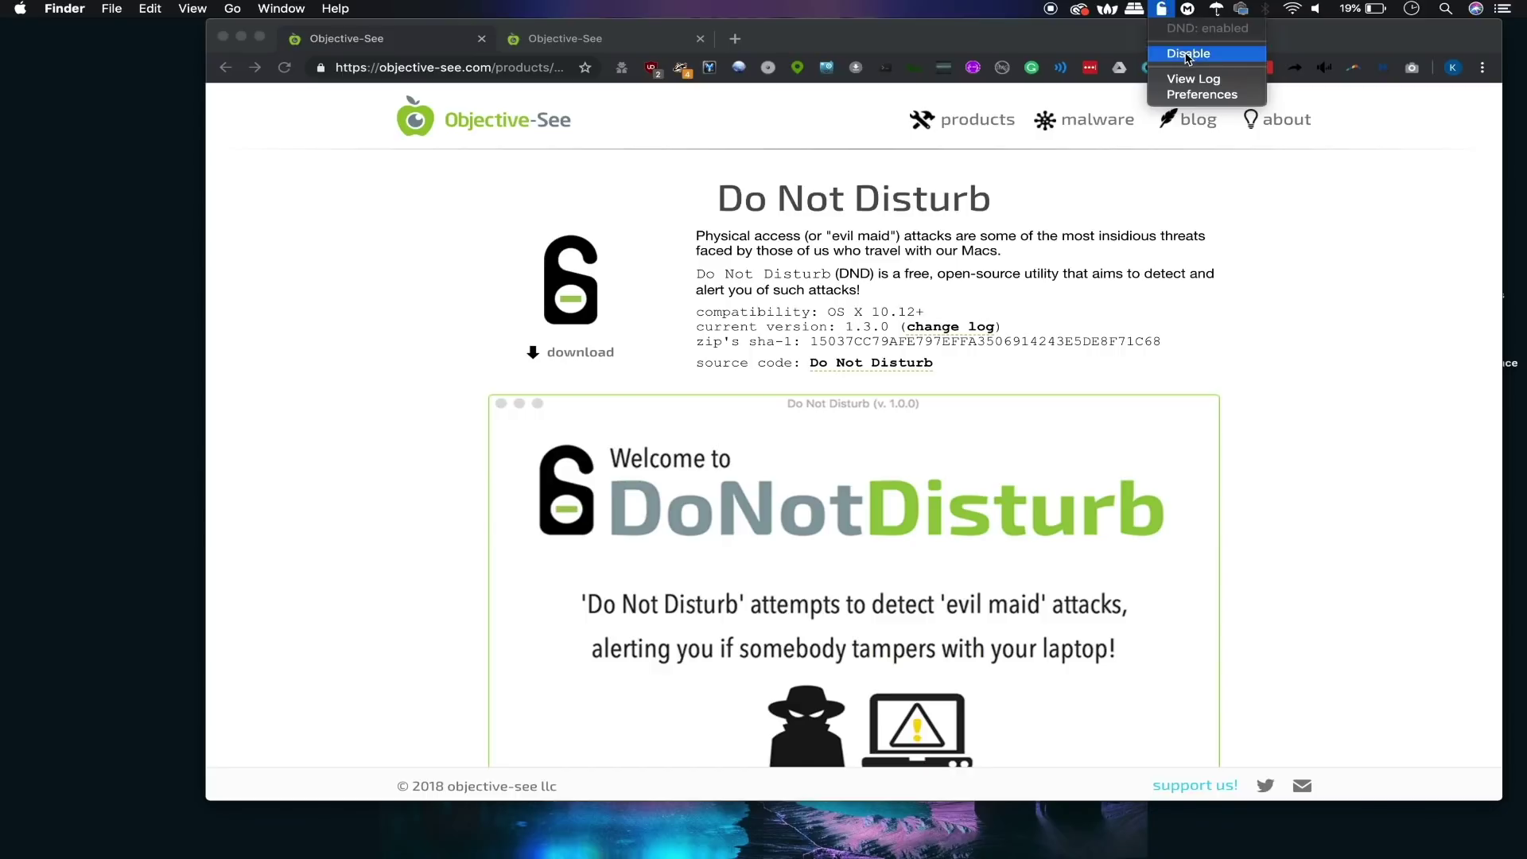
pyautogui.click(1201, 94)
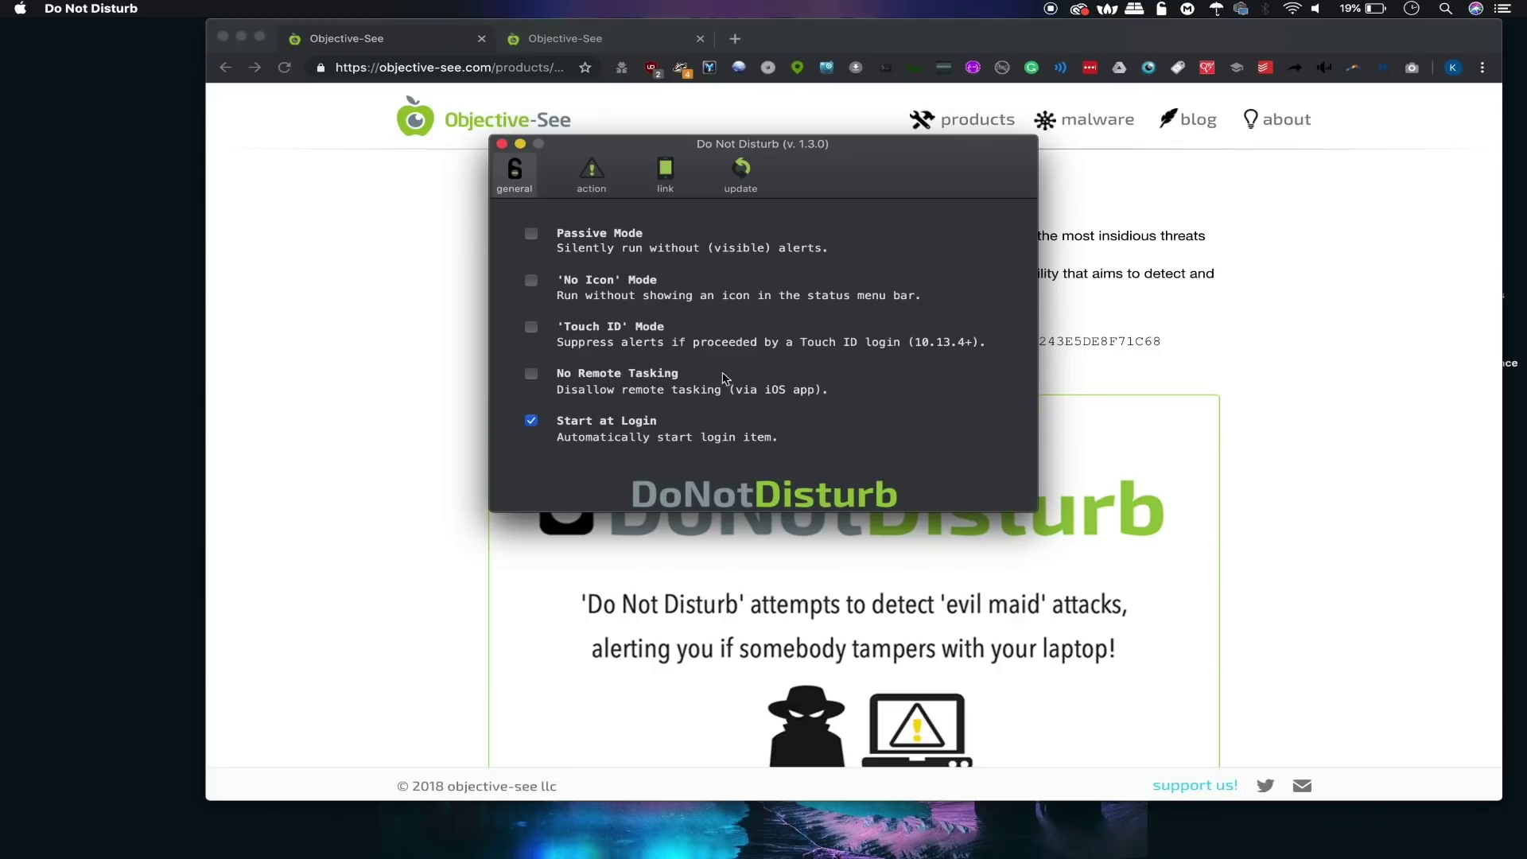
pyautogui.click(601, 182)
pyautogui.click(668, 173)
pyautogui.click(595, 179)
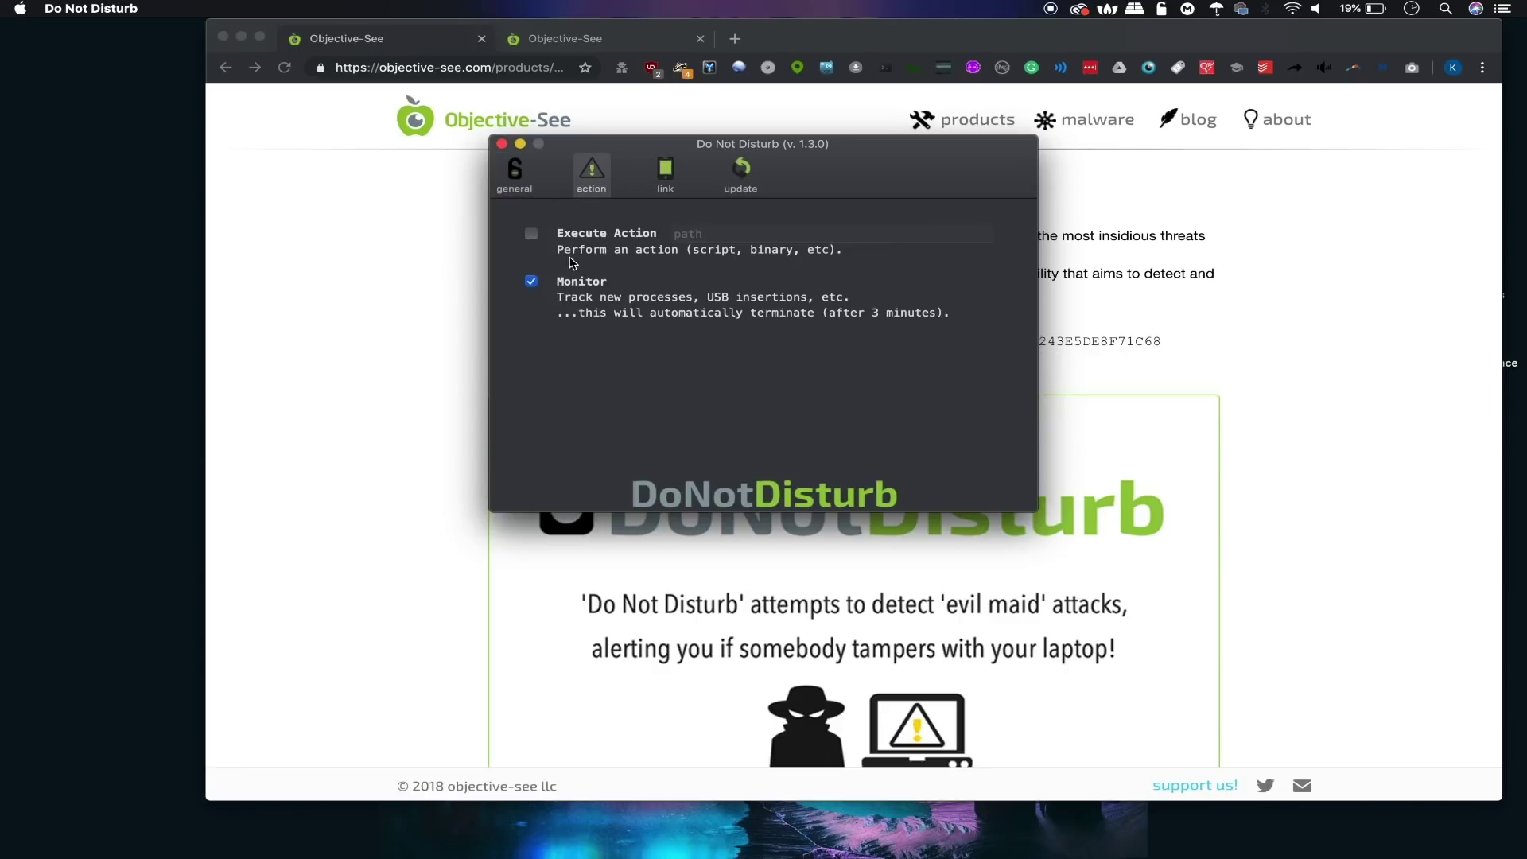
pyautogui.click(746, 175)
pyautogui.click(662, 191)
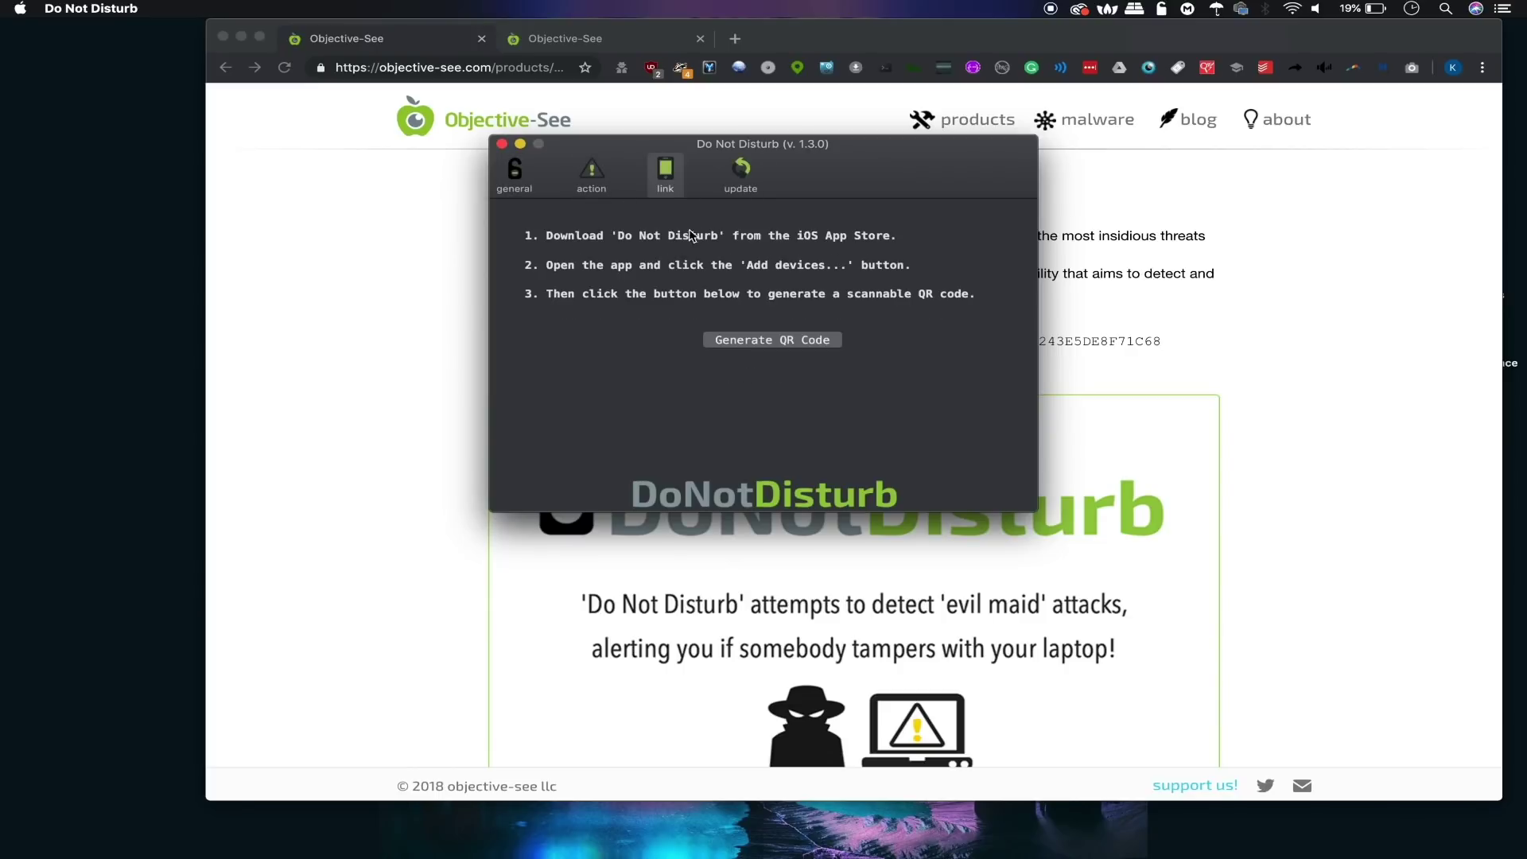
pyautogui.click(799, 342)
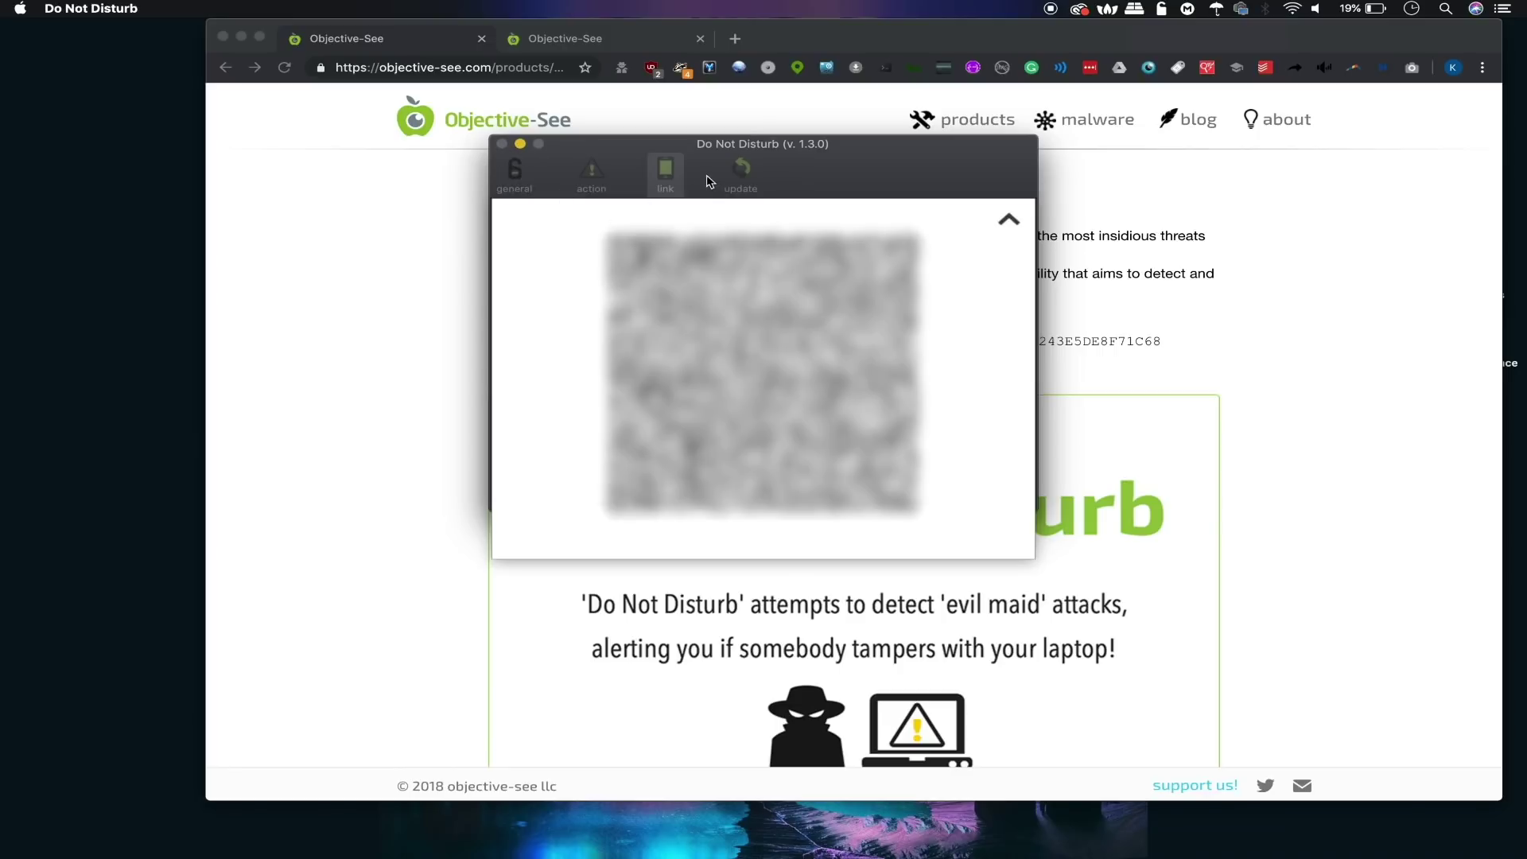
pyautogui.click(1006, 217)
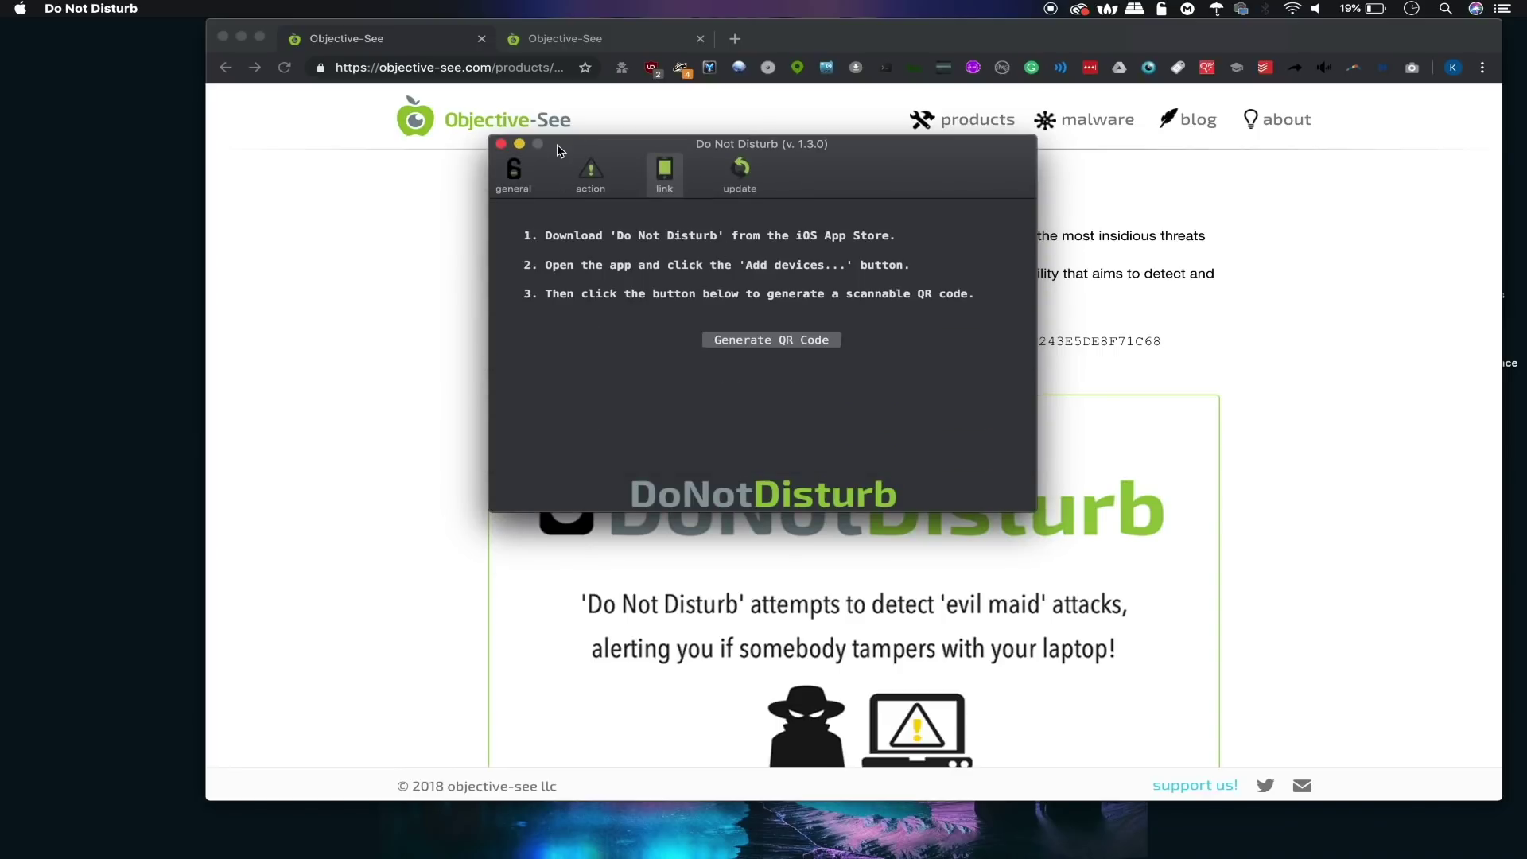
pyautogui.click(500, 144)
# View DND.log in Console from the Do Not Disturb menu, then return to Chrome.
pyautogui.click(1163, 9)
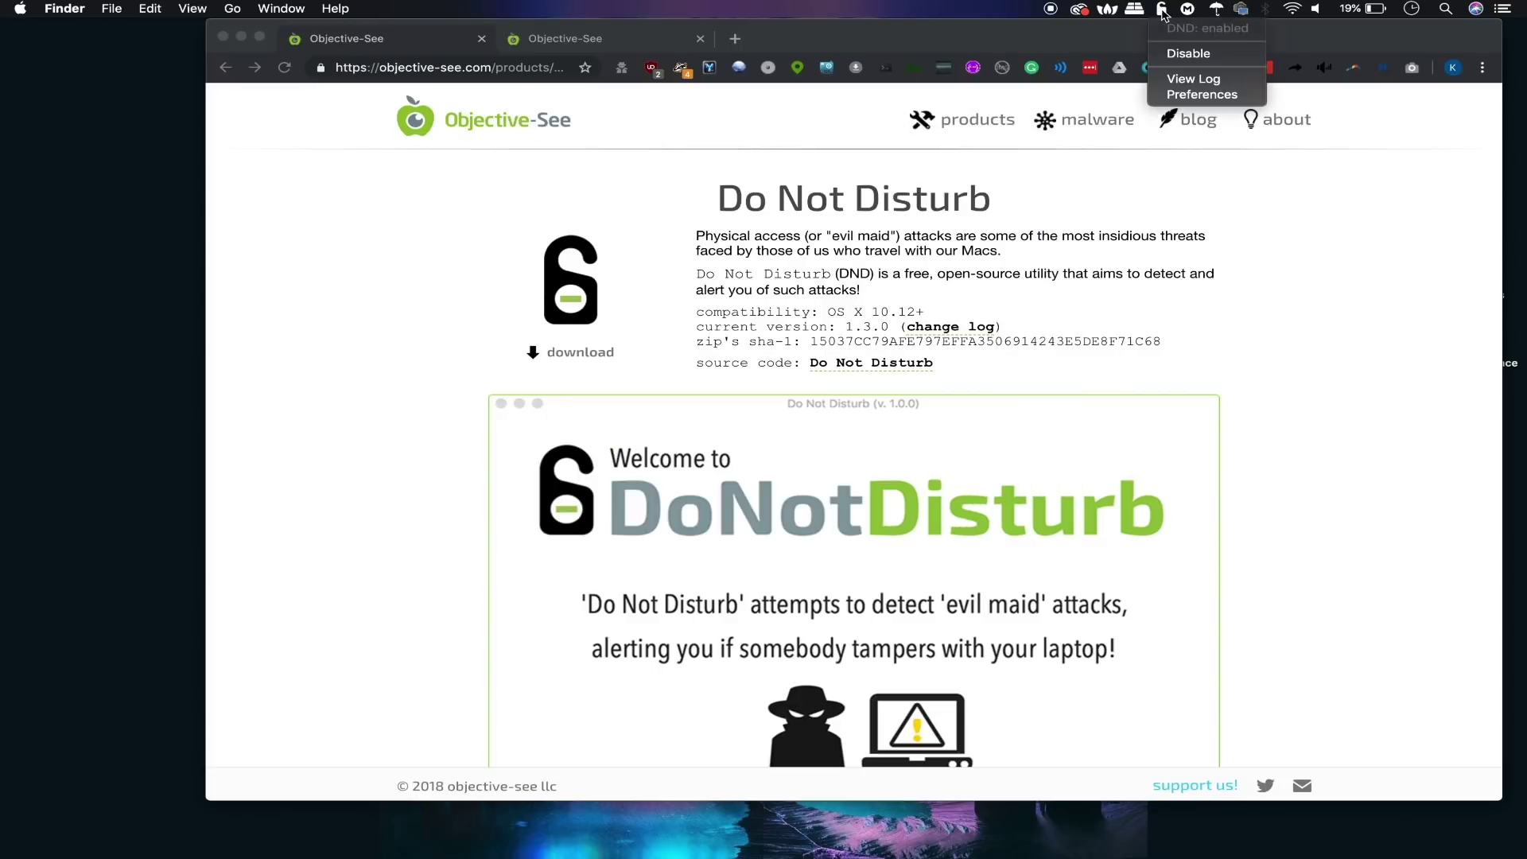
pyautogui.click(1179, 76)
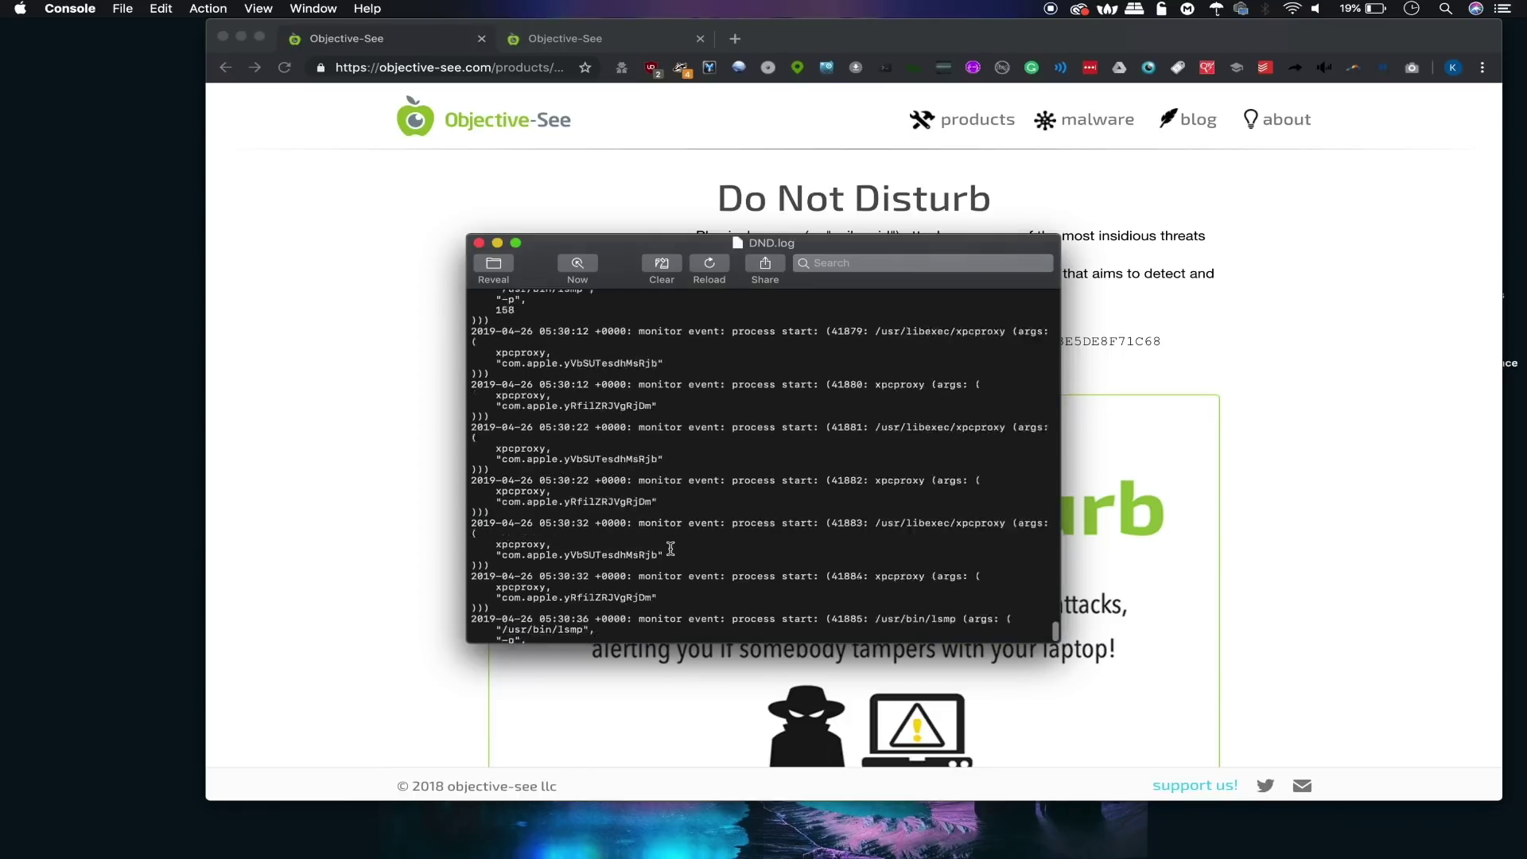
pyautogui.scroll(1, 671, 549)
pyautogui.scroll(-3, 670, 549)
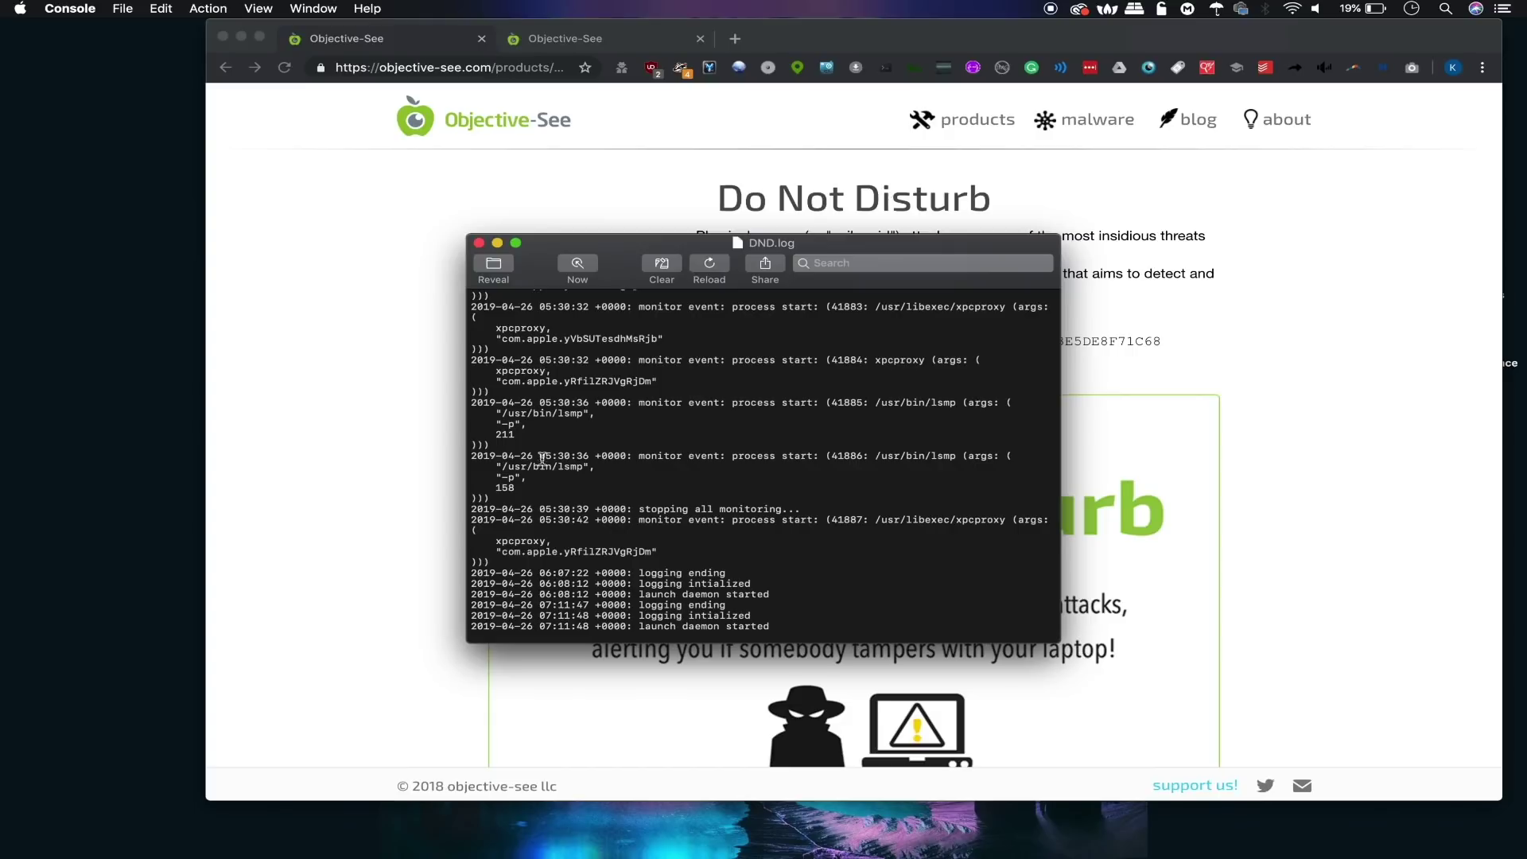
pyautogui.click(452, 493)
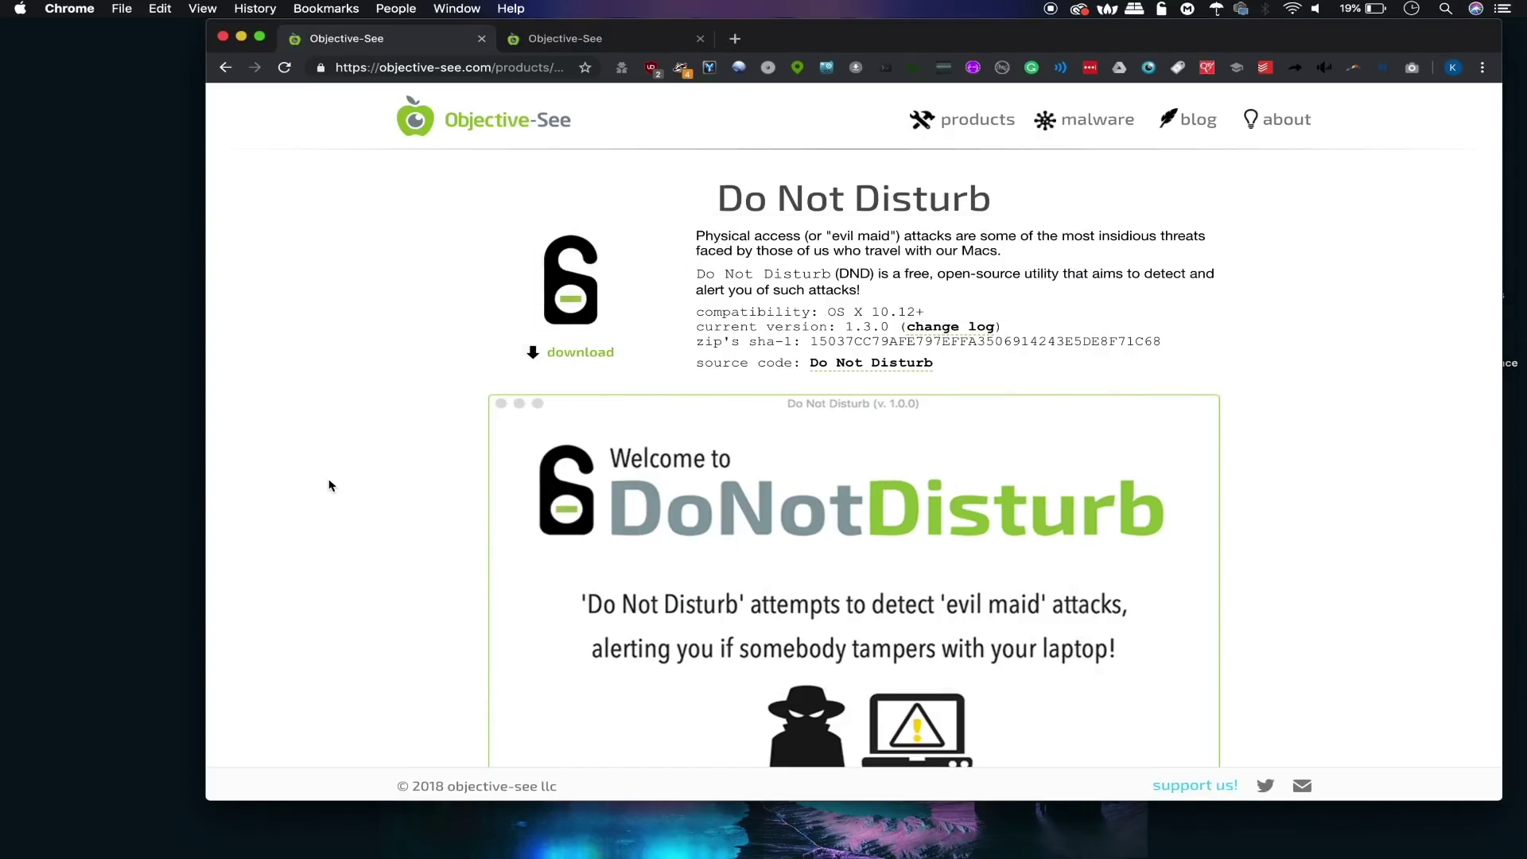
# Scroll the Do Not Disturb page past the uninstall instructions to the iOS device-linking section.
pyautogui.scroll(-20, 331, 485)
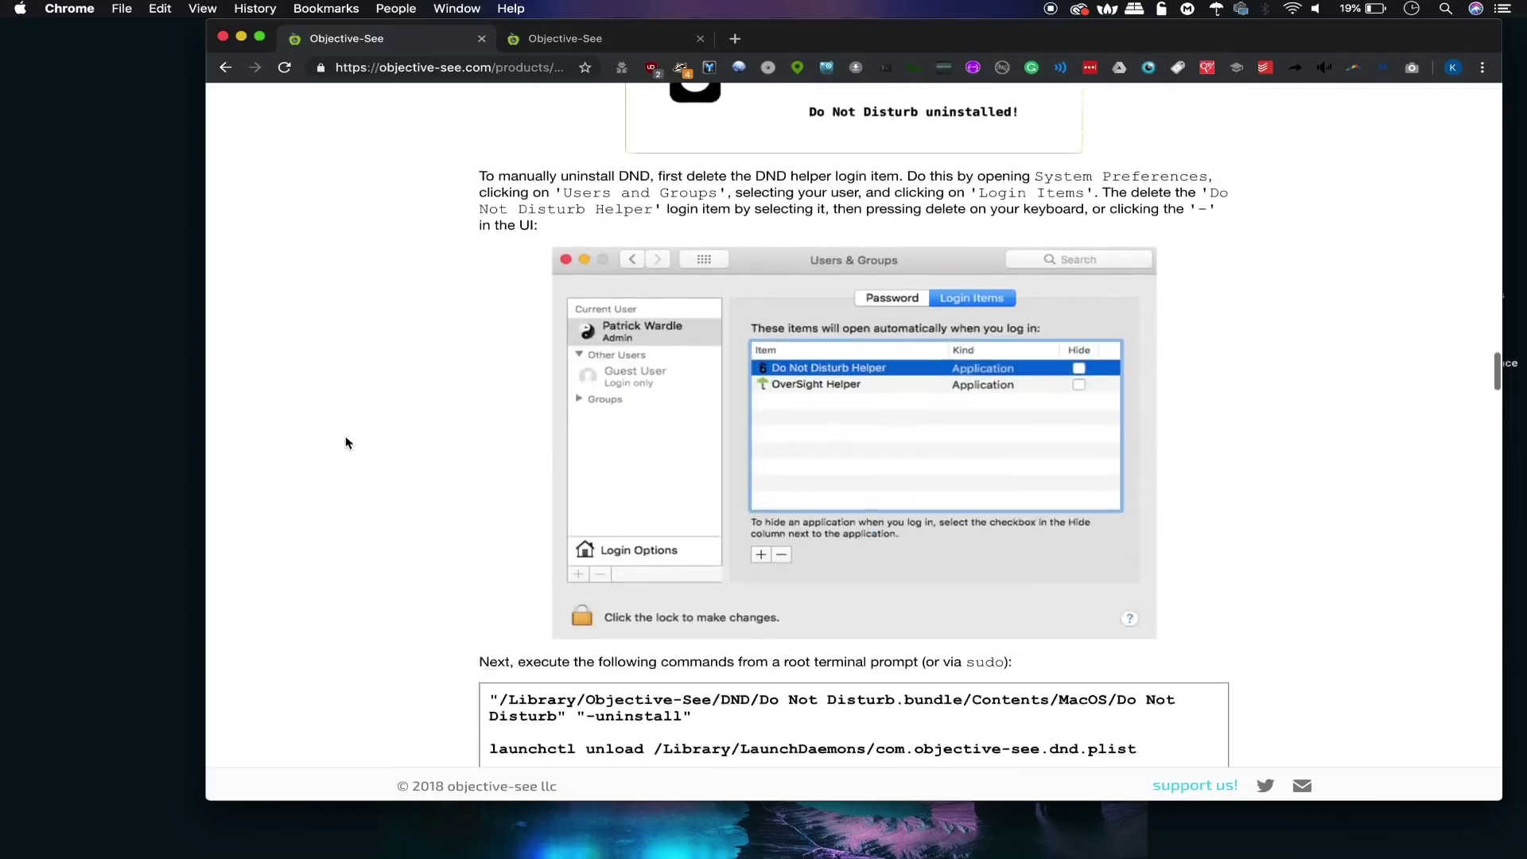
pyautogui.scroll(-20, 346, 443)
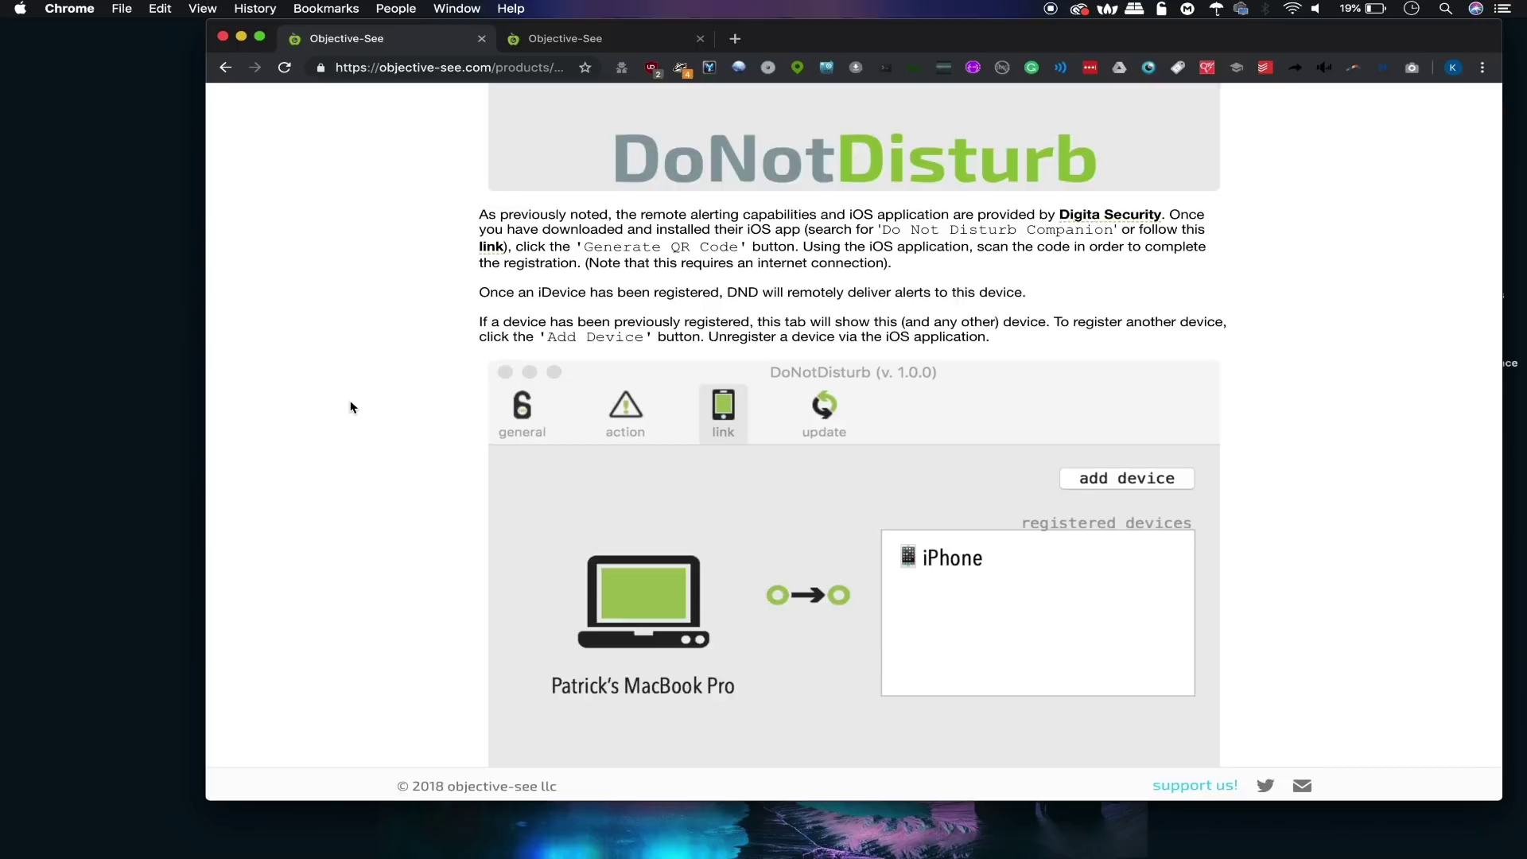
pyautogui.scroll(-3, 350, 407)
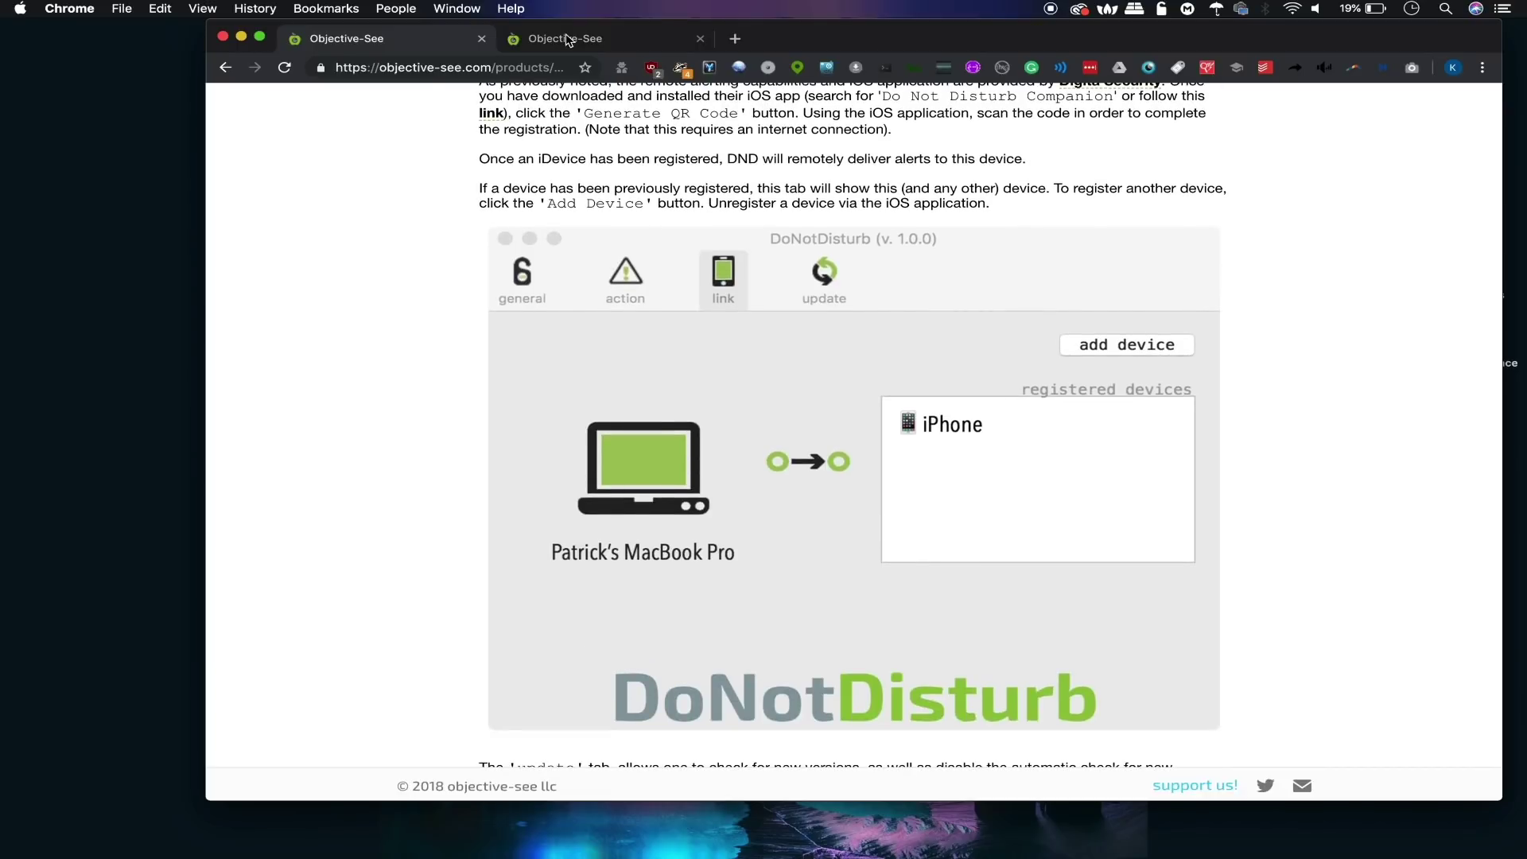
# Switch to the LuLu product page tab and read down through it.
pyautogui.click(567, 40)
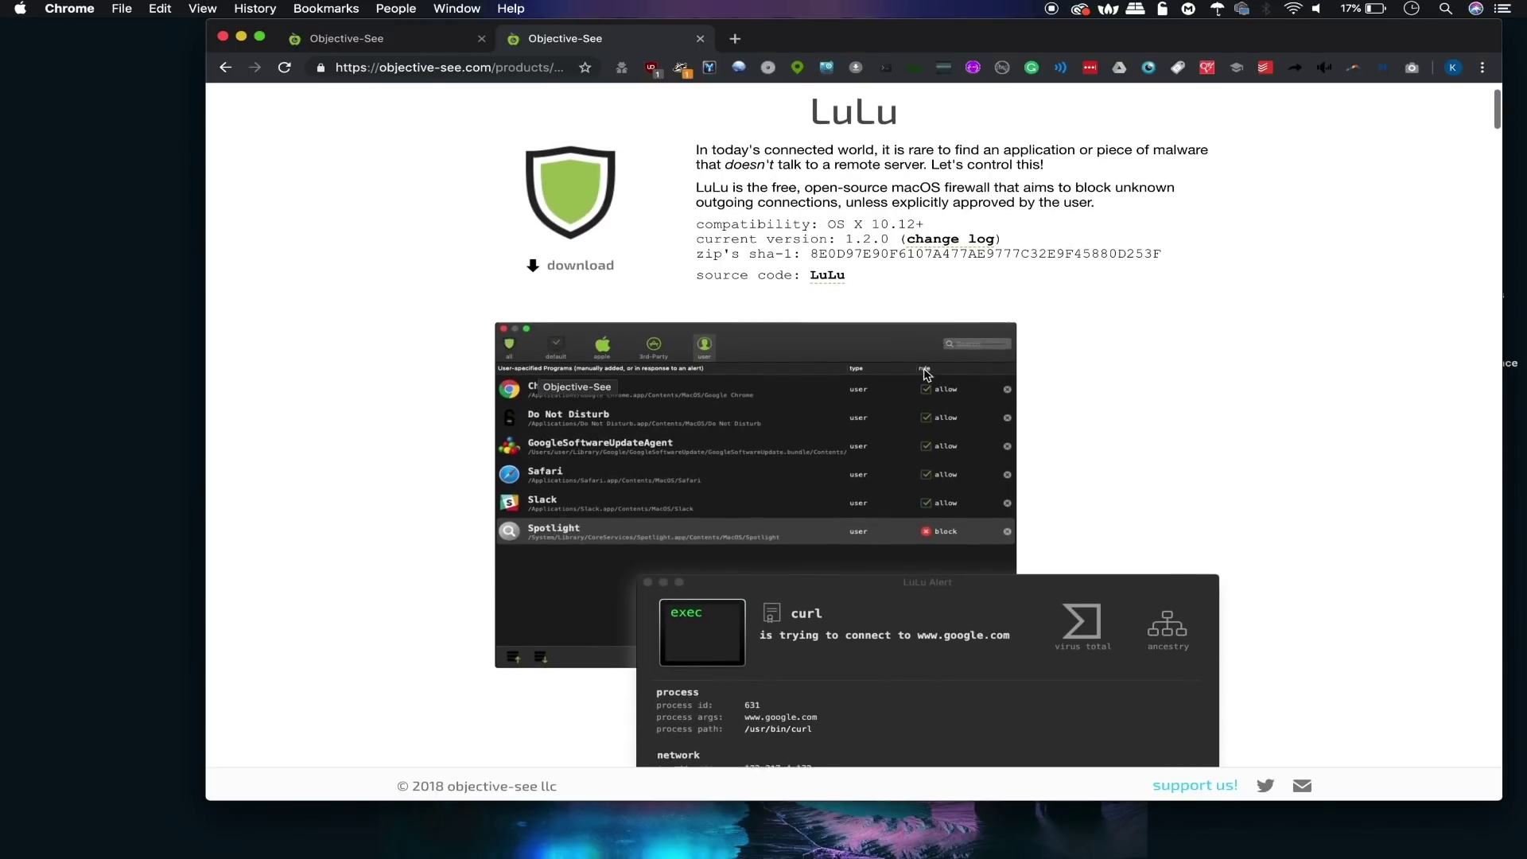
pyautogui.scroll(-5, 927, 376)
pyautogui.scroll(5, 927, 375)
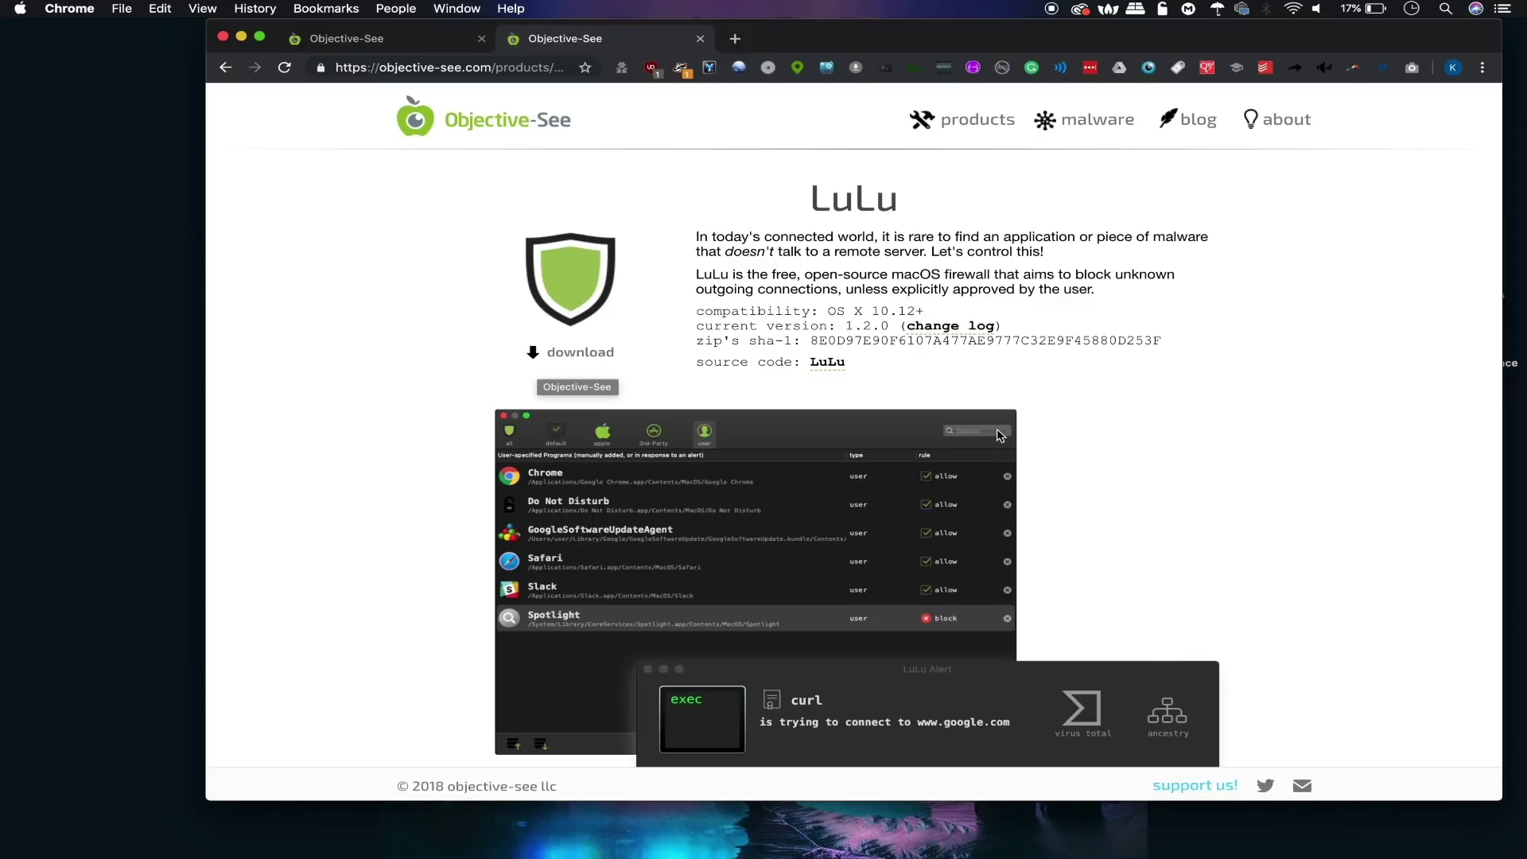
pyautogui.scroll(-5, 913, 446)
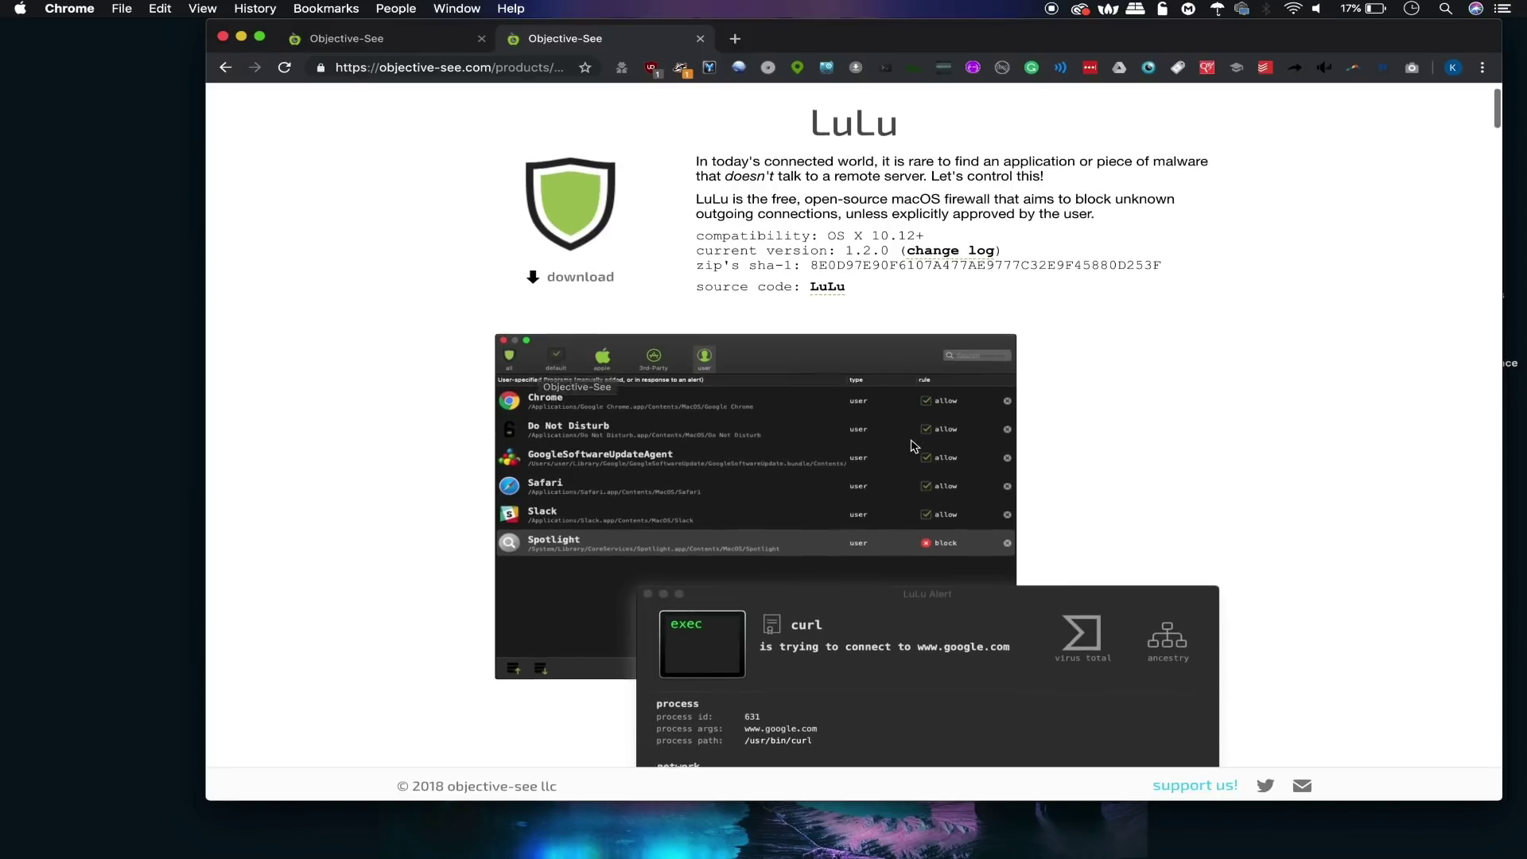
pyautogui.scroll(-1, 913, 446)
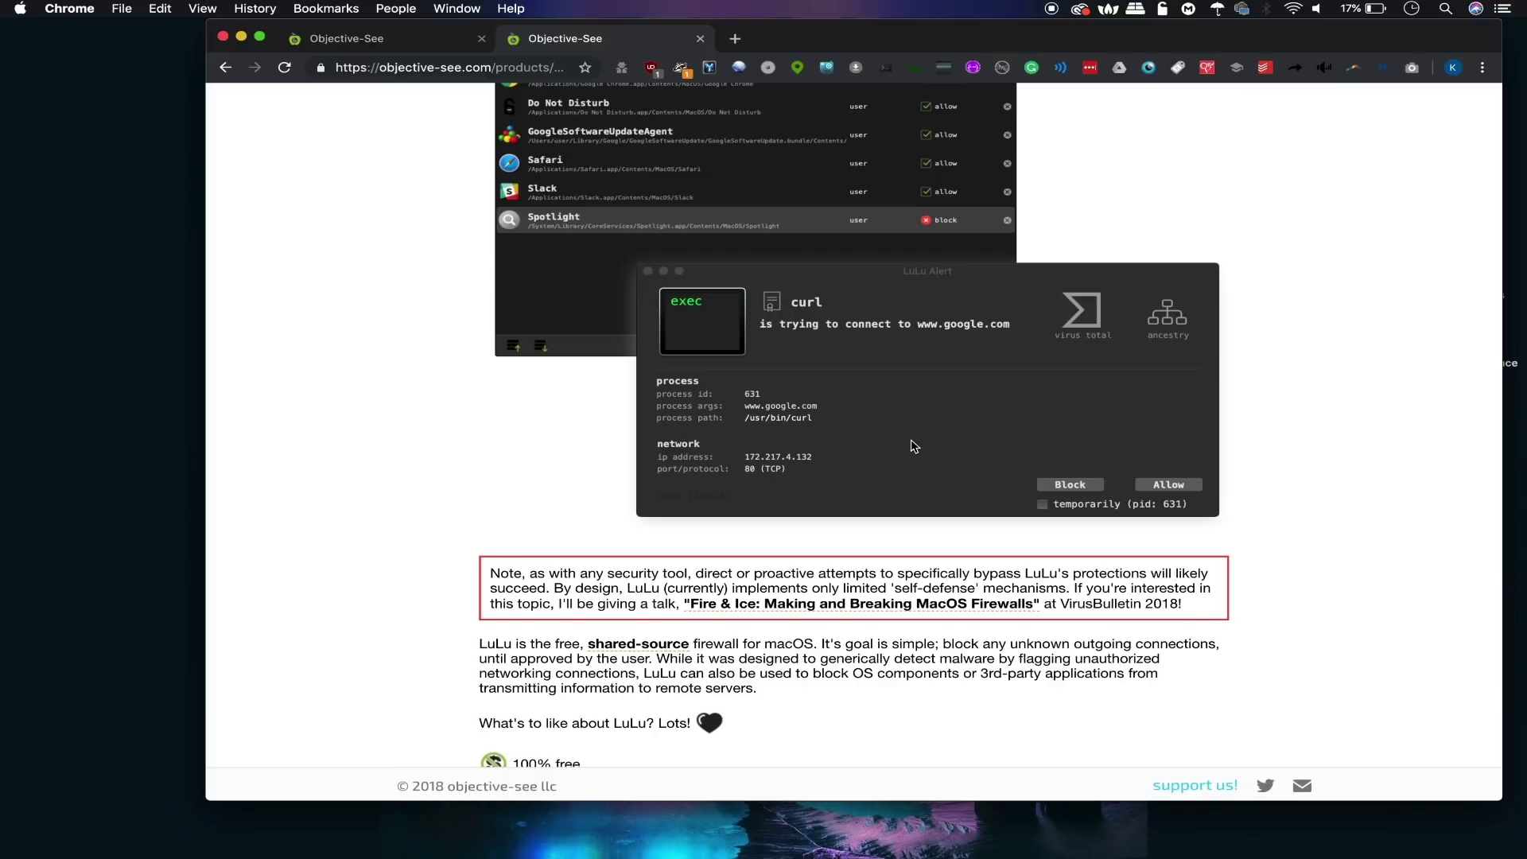
pyautogui.scroll(-1, 914, 446)
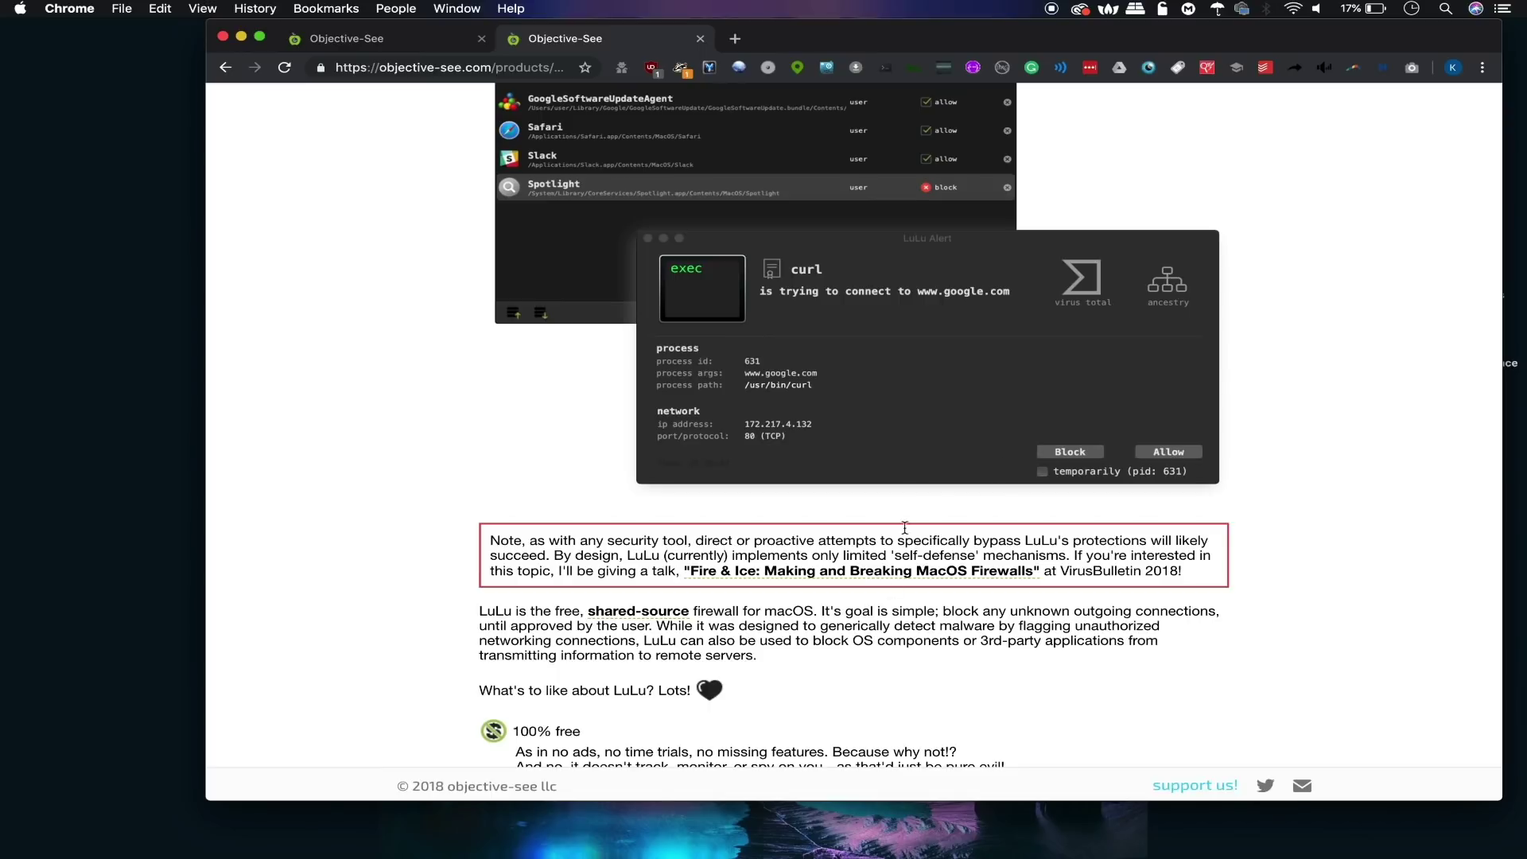
pyautogui.scroll(-5, 878, 506)
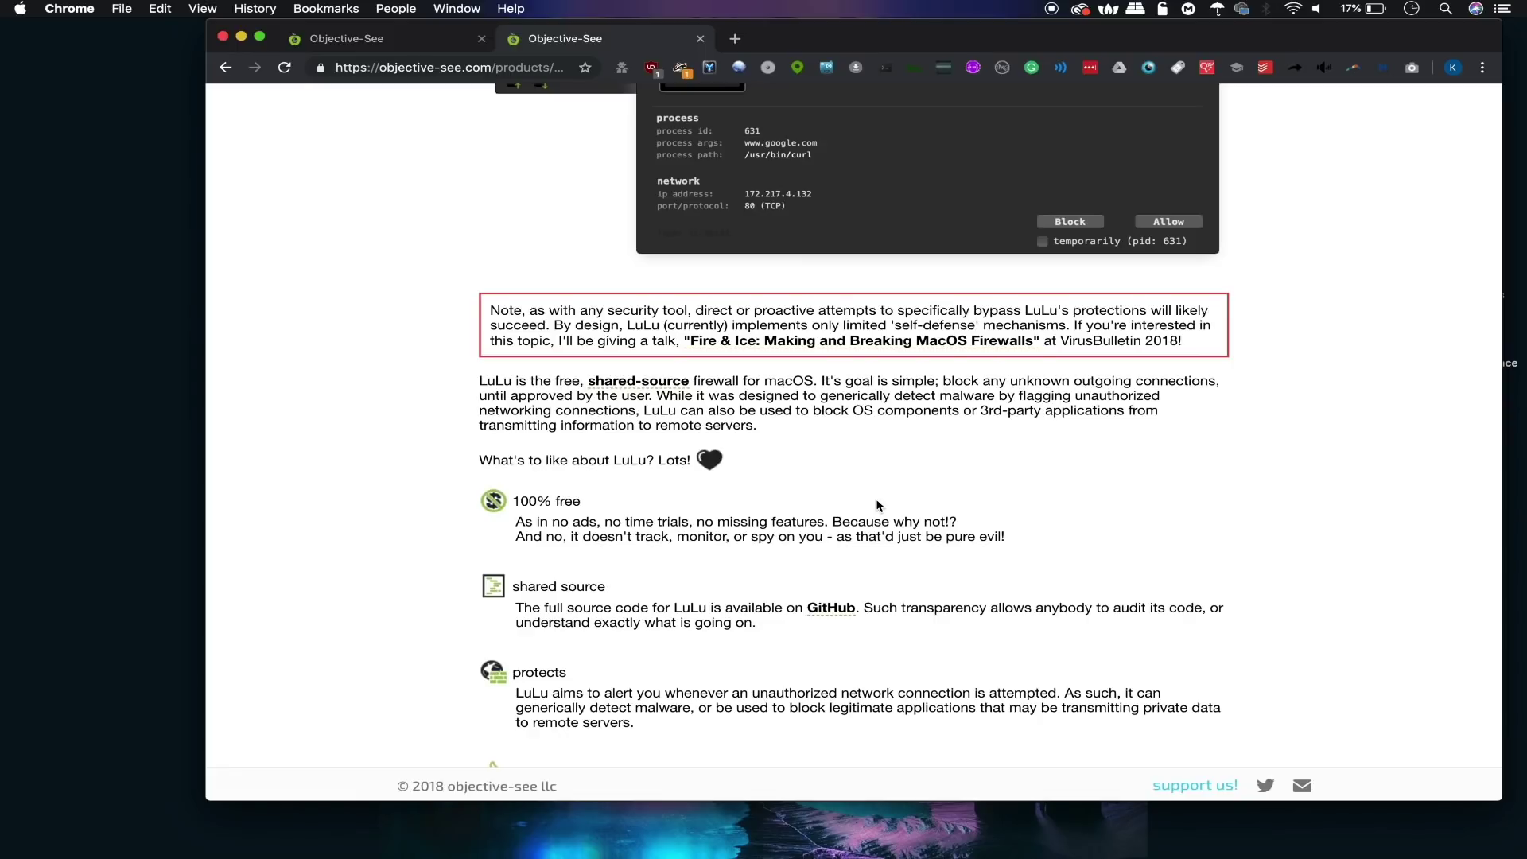
pyautogui.scroll(-15, 878, 506)
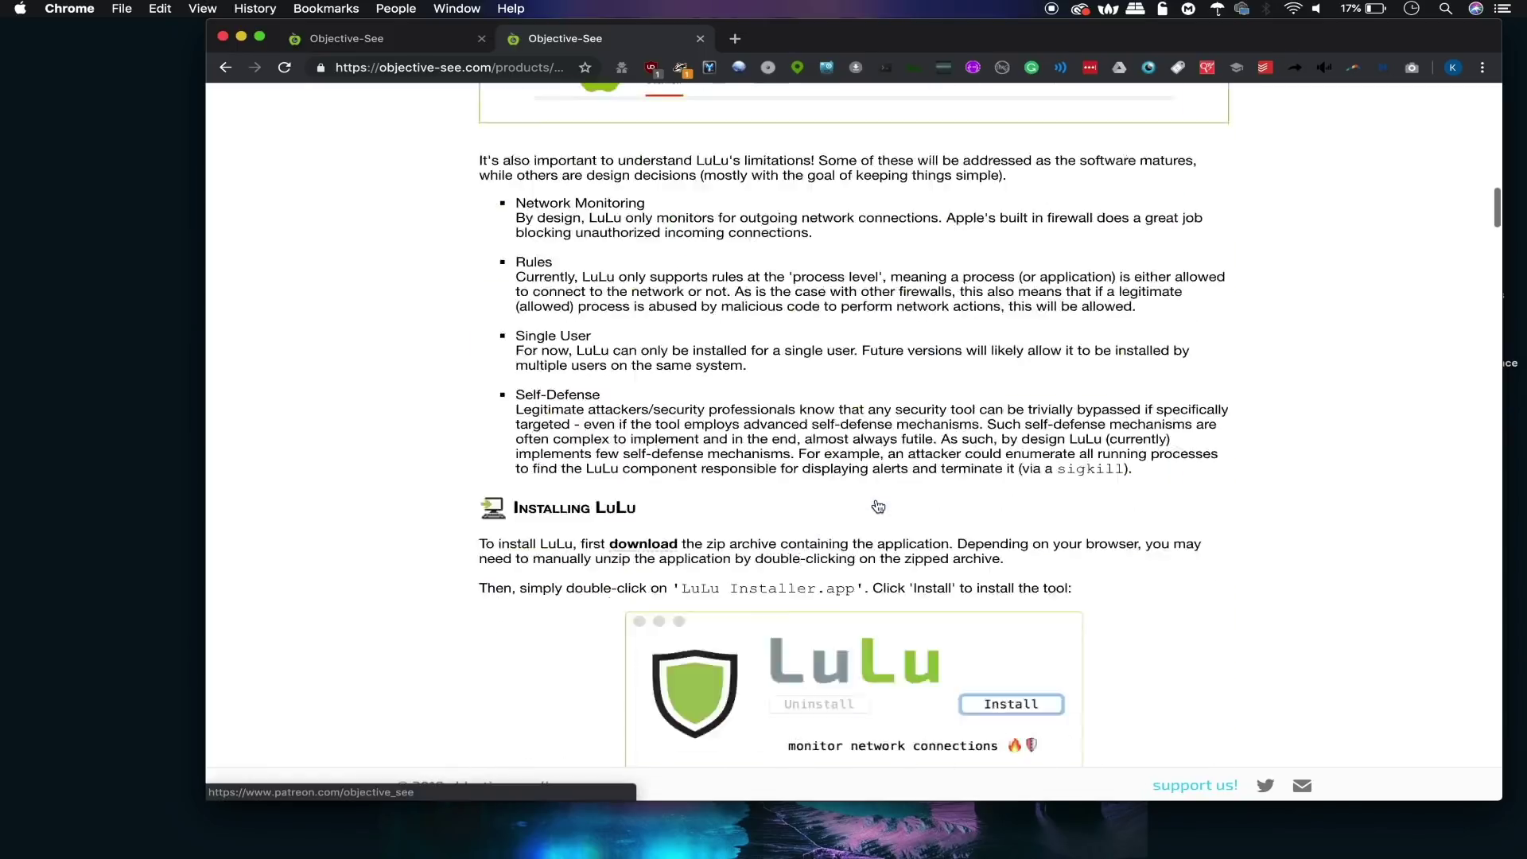
# Finish reviewing the LuLu page, then return to the top and start the LuLu download.
pyautogui.scroll(20, 879, 507)
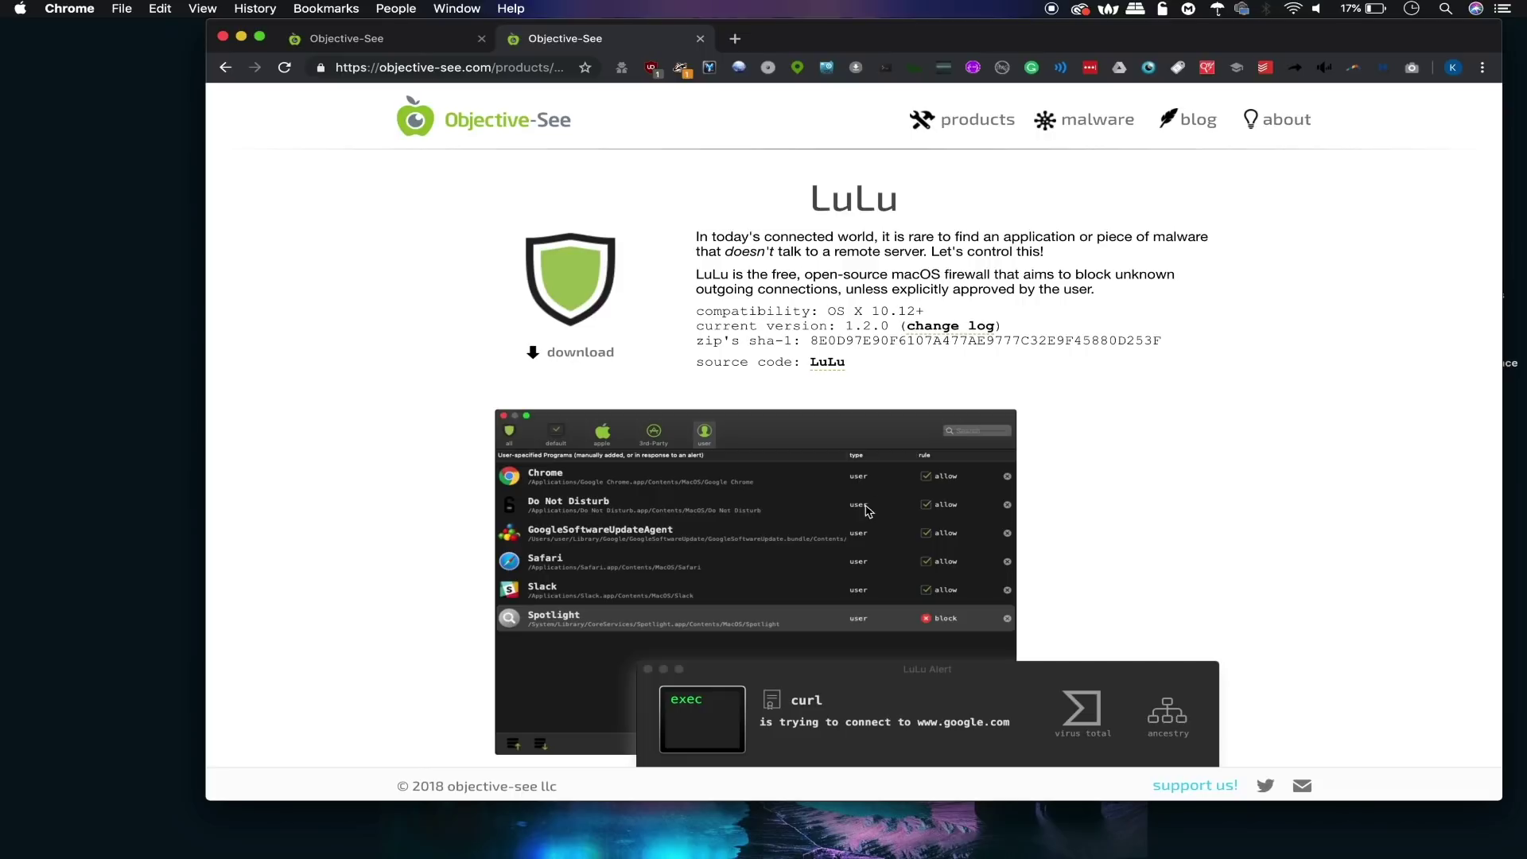
pyautogui.scroll(-4, 715, 456)
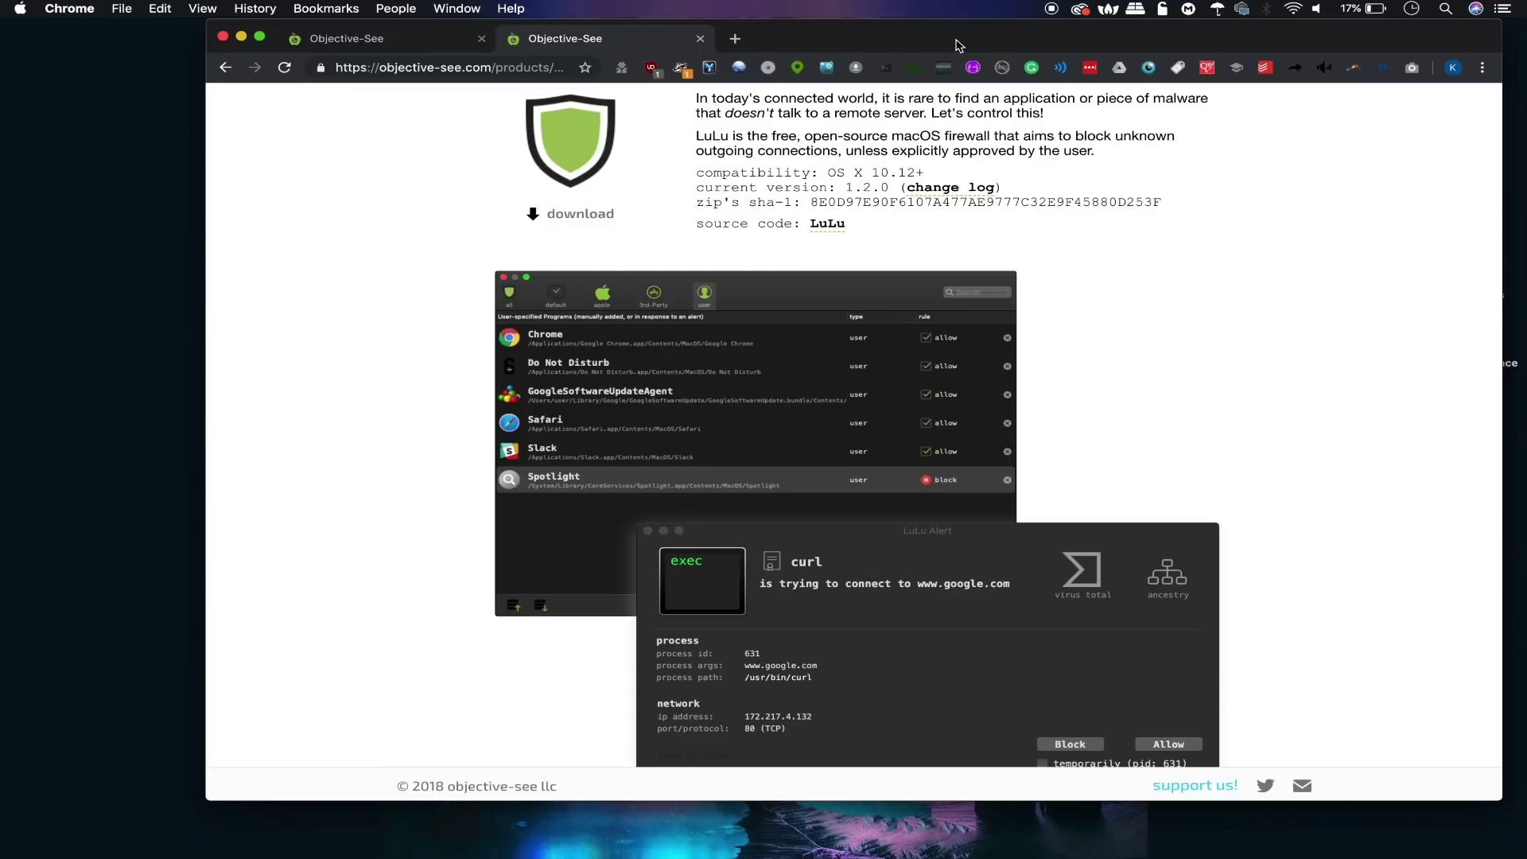
pyautogui.scroll(-3, 1111, 598)
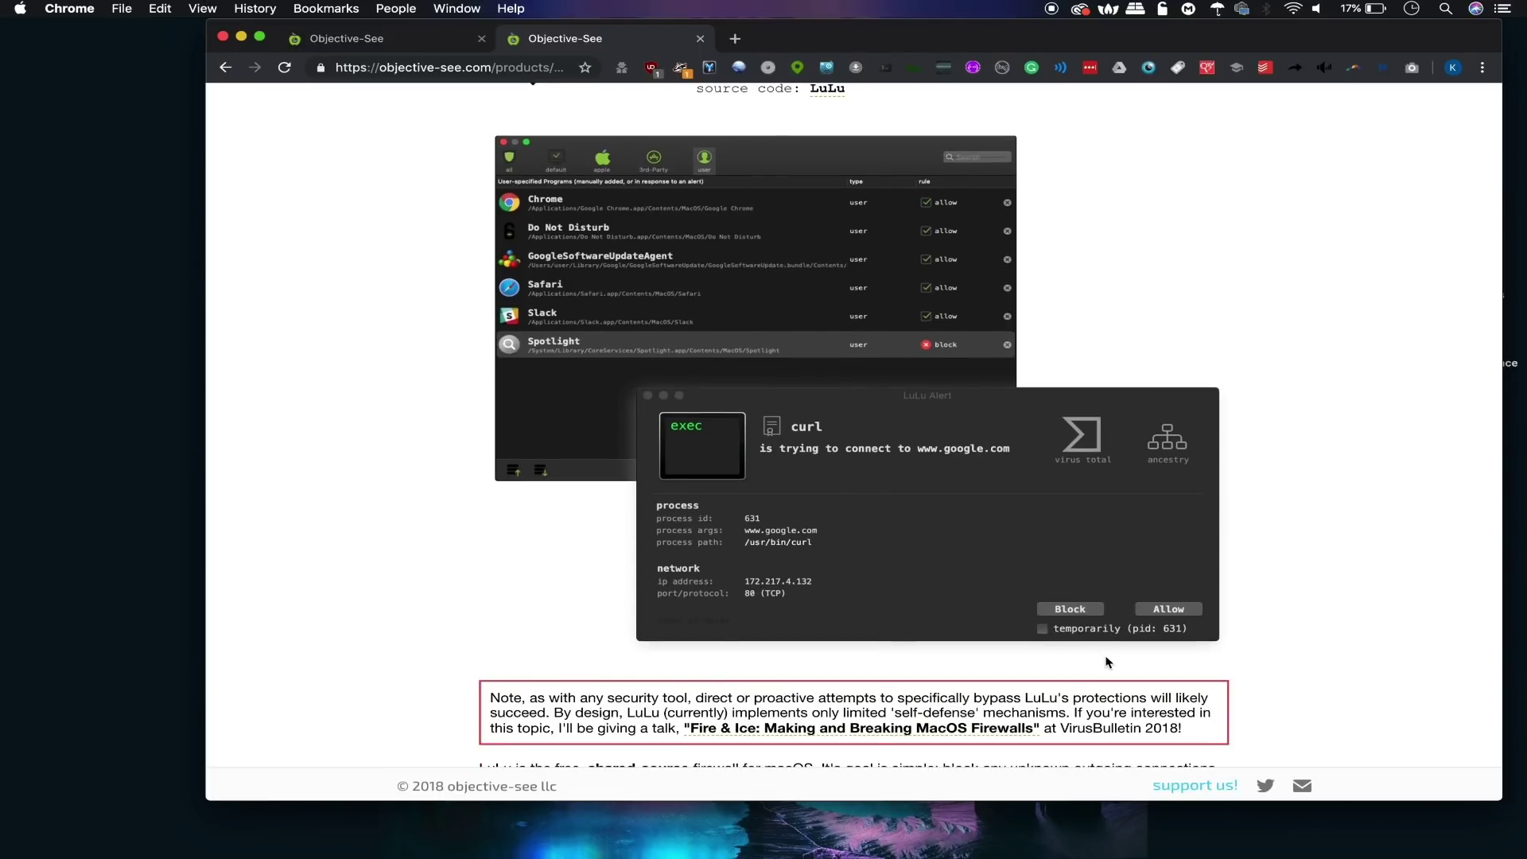
pyautogui.scroll(-1, 1106, 662)
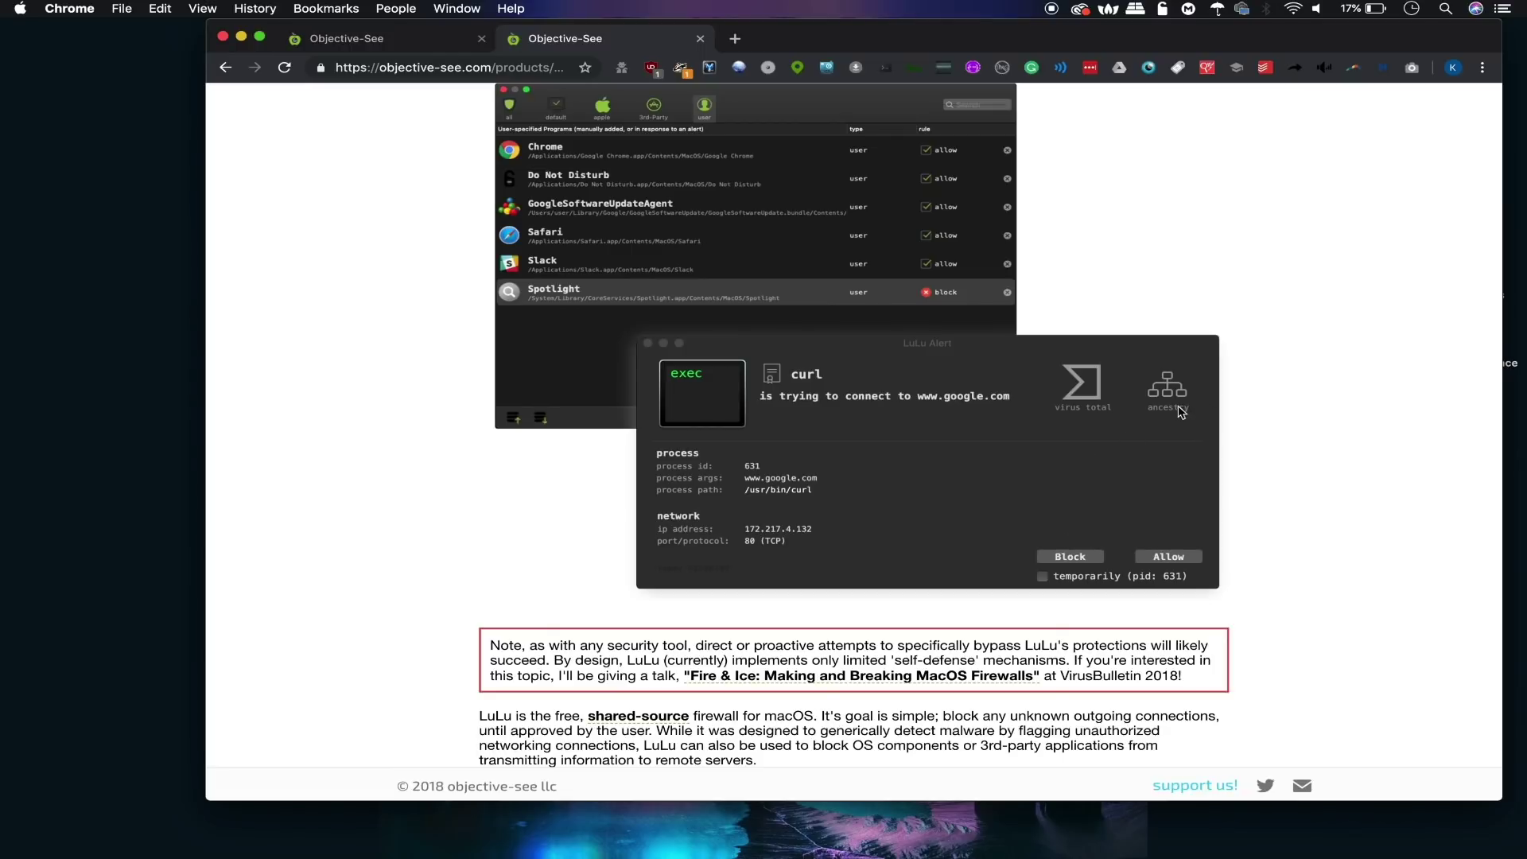
pyautogui.scroll(5, 1077, 541)
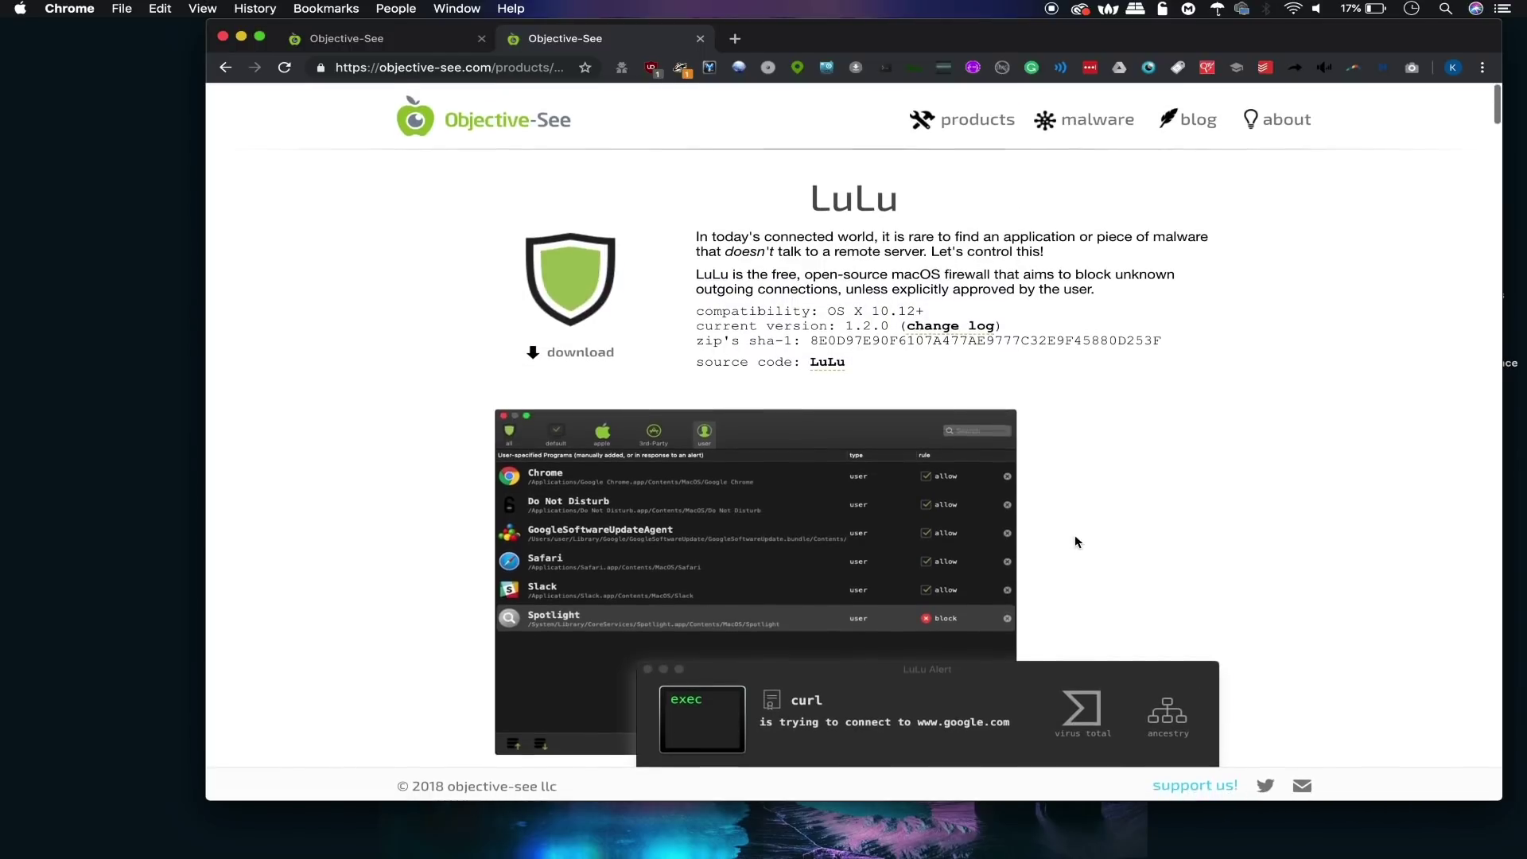
pyautogui.click(579, 352)
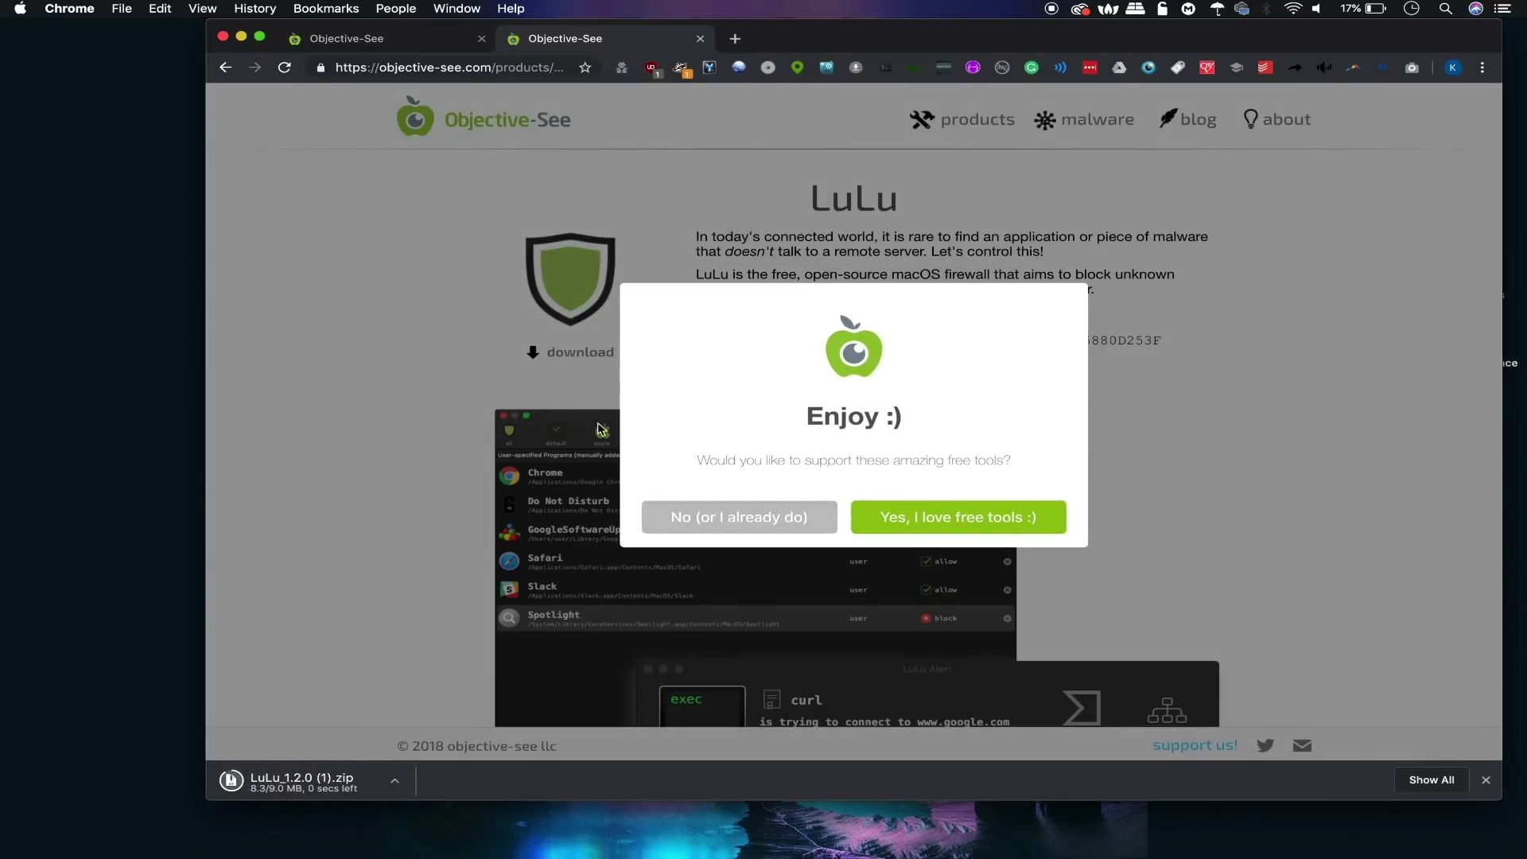
# Decline the 'Enjoy :)' support prompt and unpack LuLu_1.2.0 (1).zip into Downloads.
pyautogui.click(765, 523)
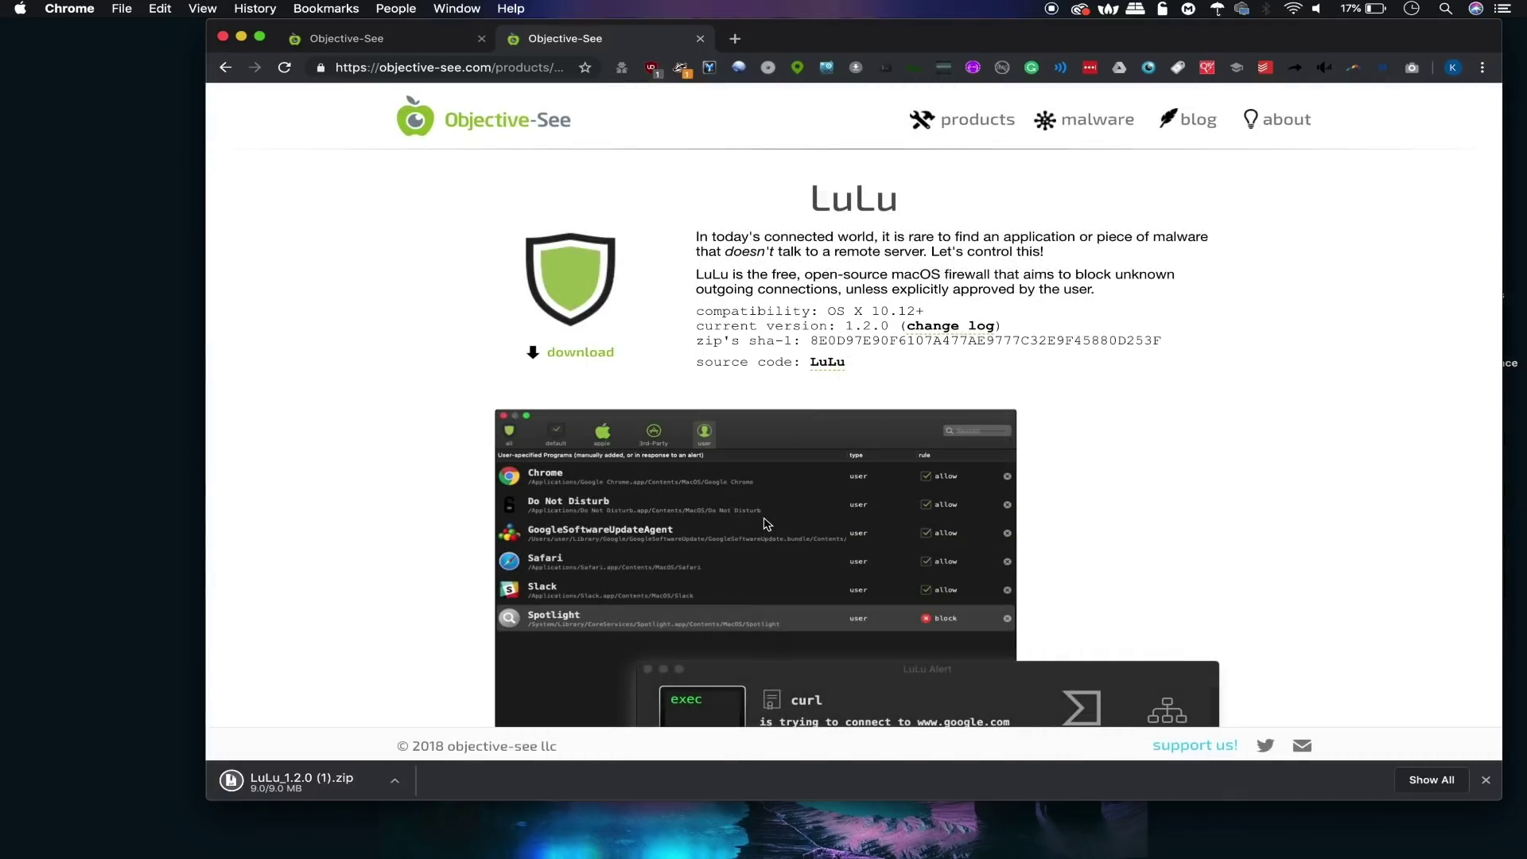
pyautogui.click(294, 782)
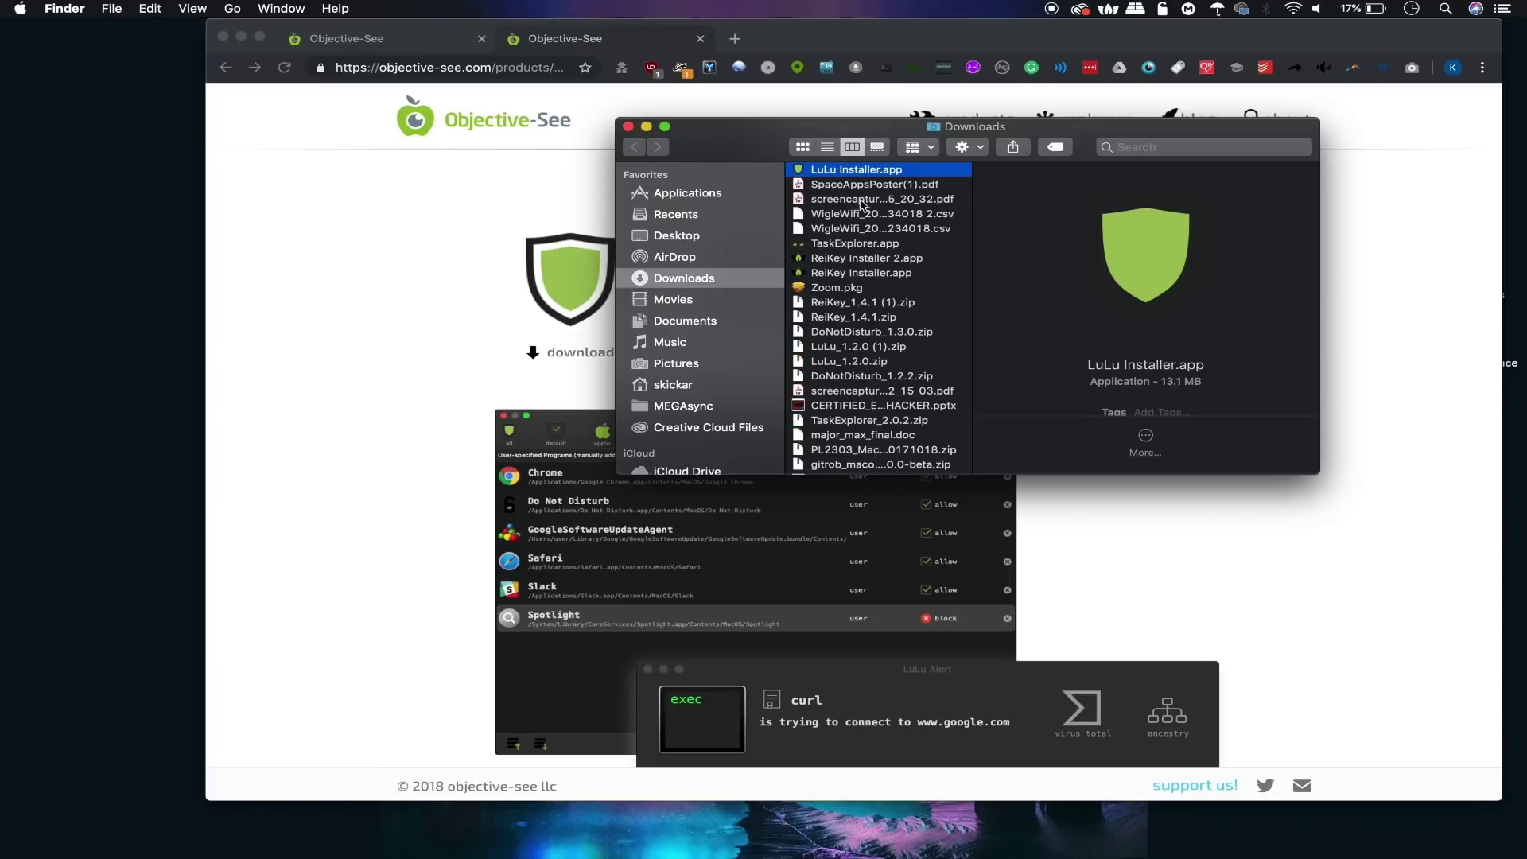
# Upgrade to LuLu 1.2.0 with LuLu Installer, authorizing the helper with the admin password.
pyautogui.doubleClick(853, 171)
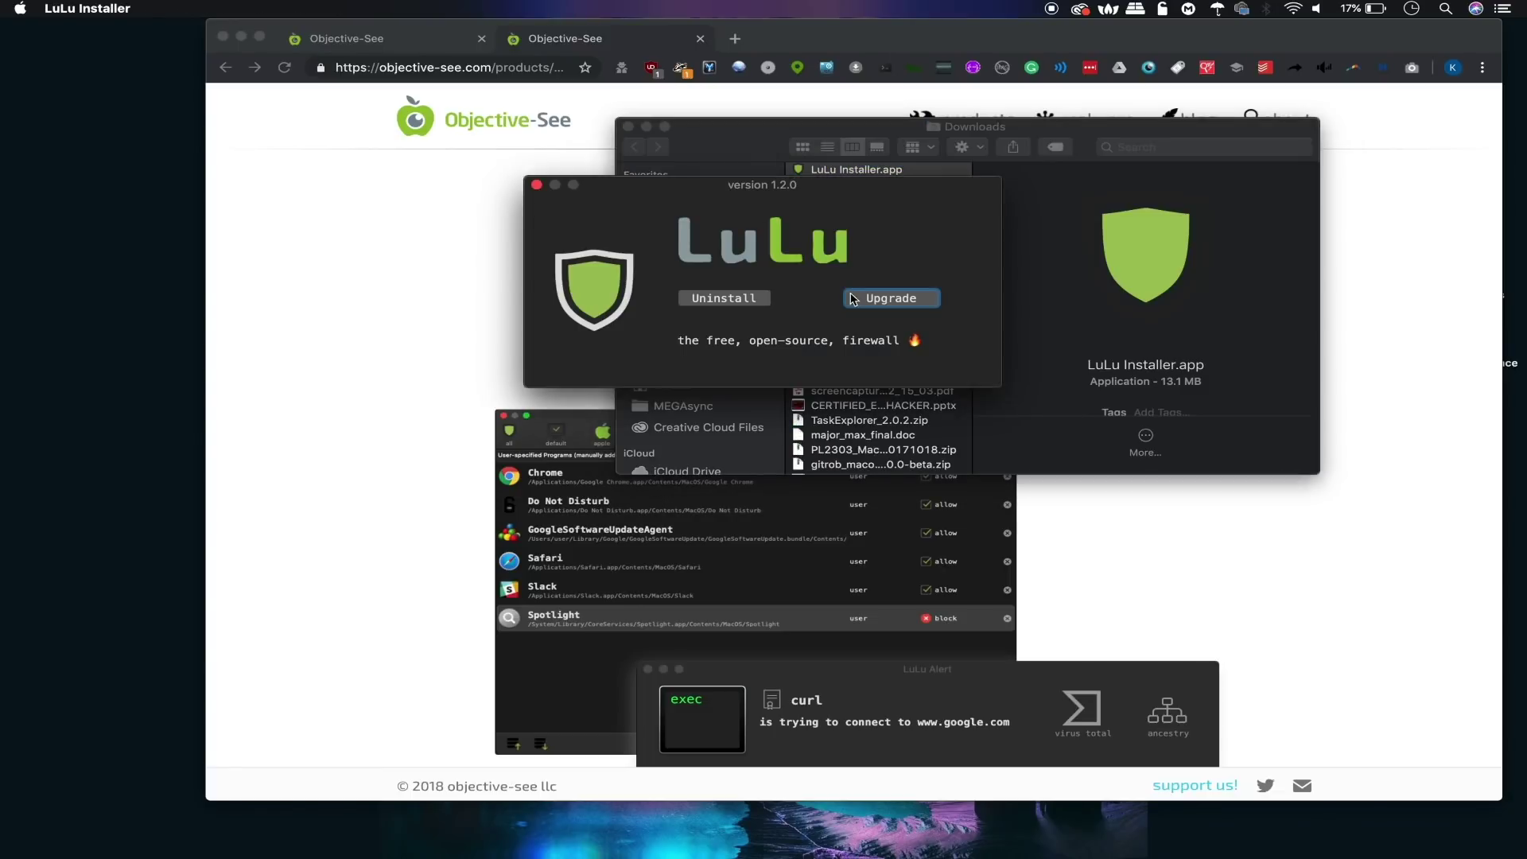
pyautogui.click(866, 299)
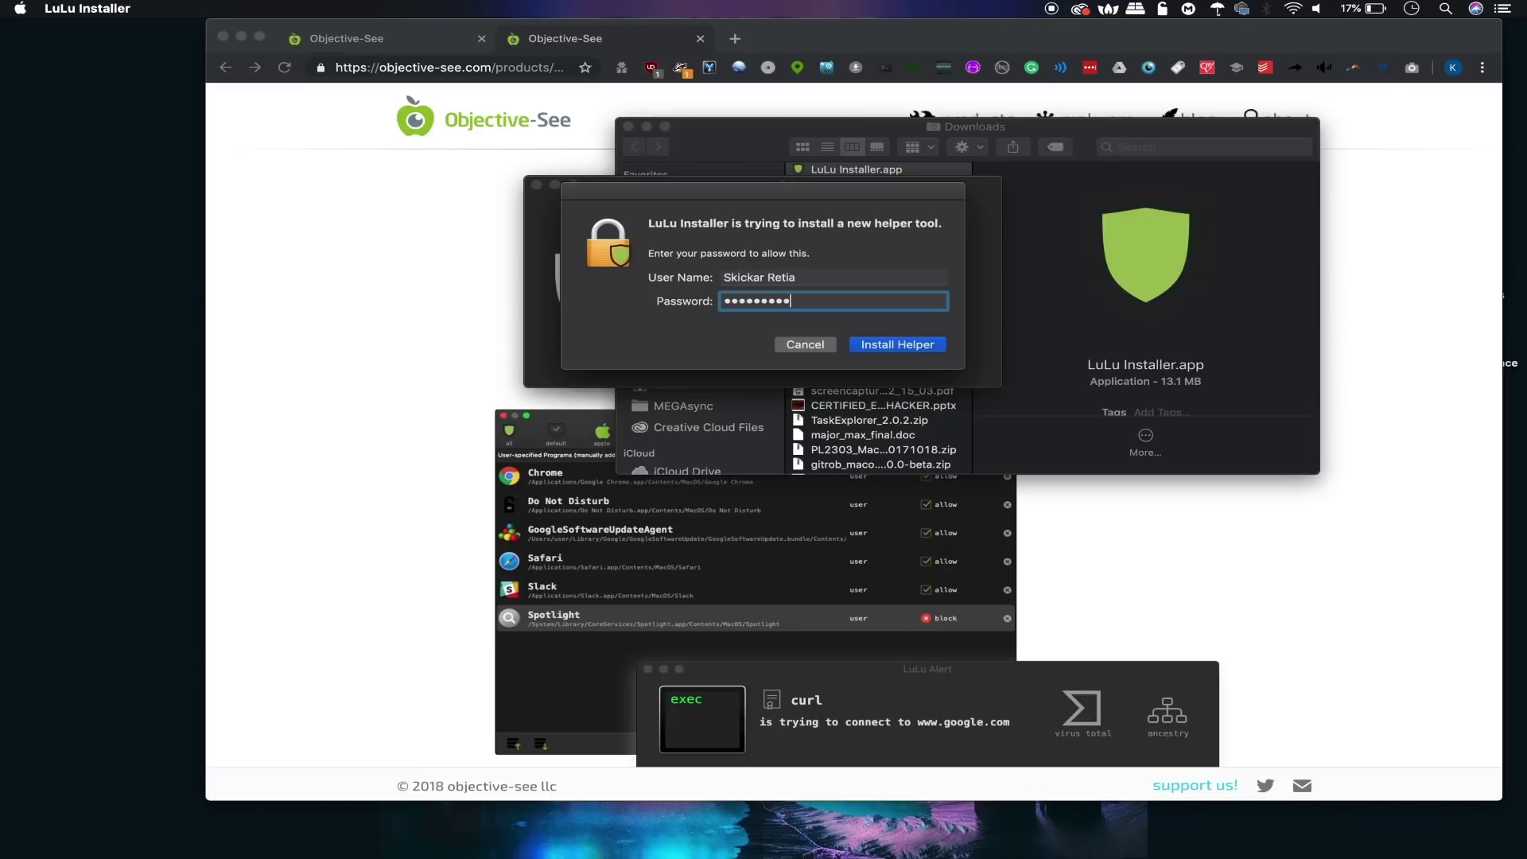
pyautogui.press('Return')
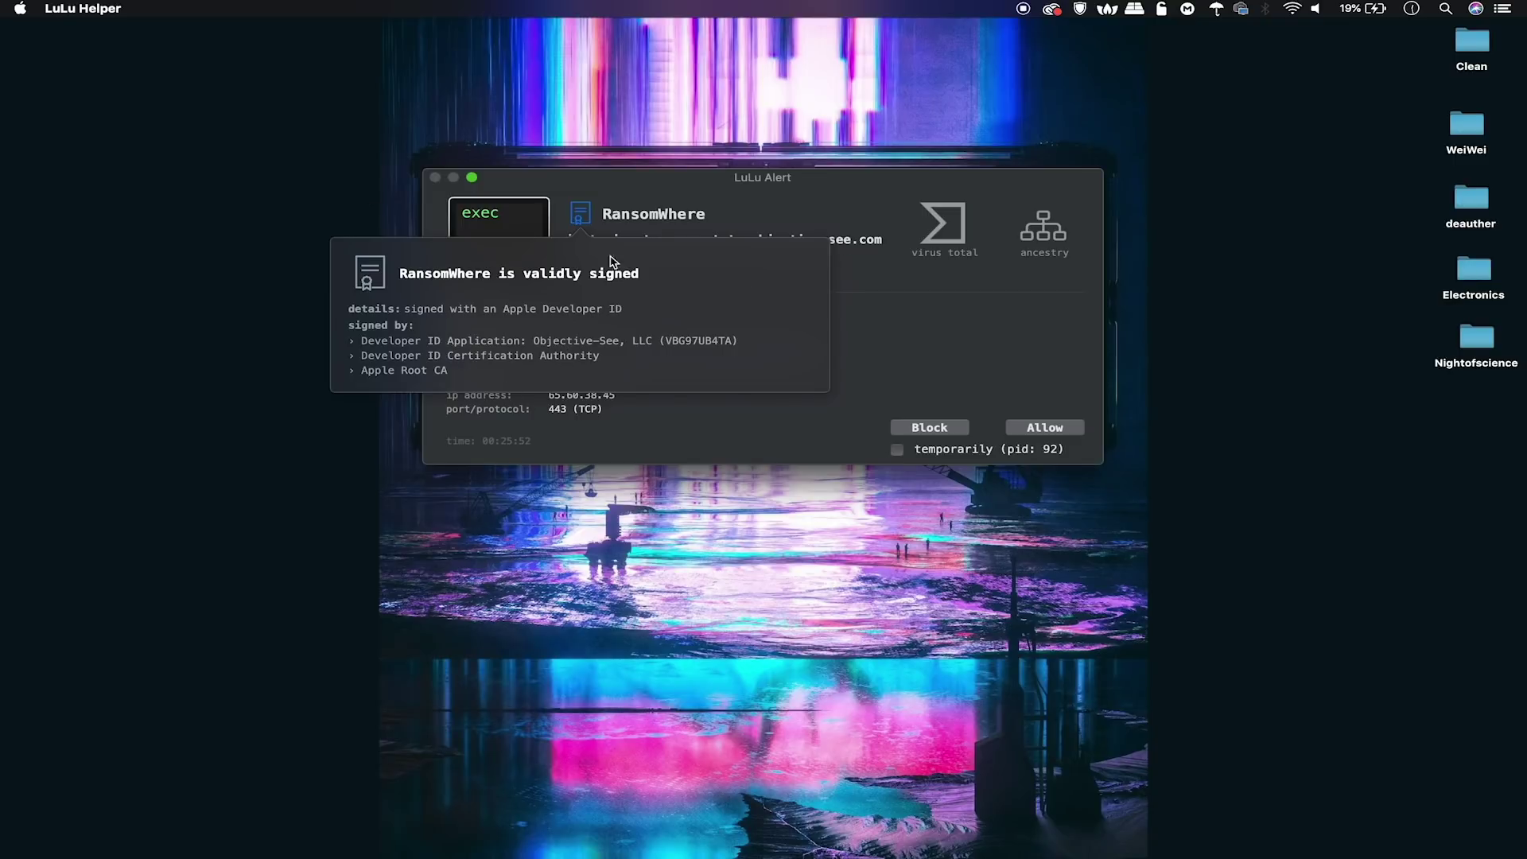
# Check RansomWhere's 0/59 VirusTotal score and launchd ancestry, then allow its connection to objective-see.com.
pyautogui.click(580, 213)
pyautogui.click(944, 225)
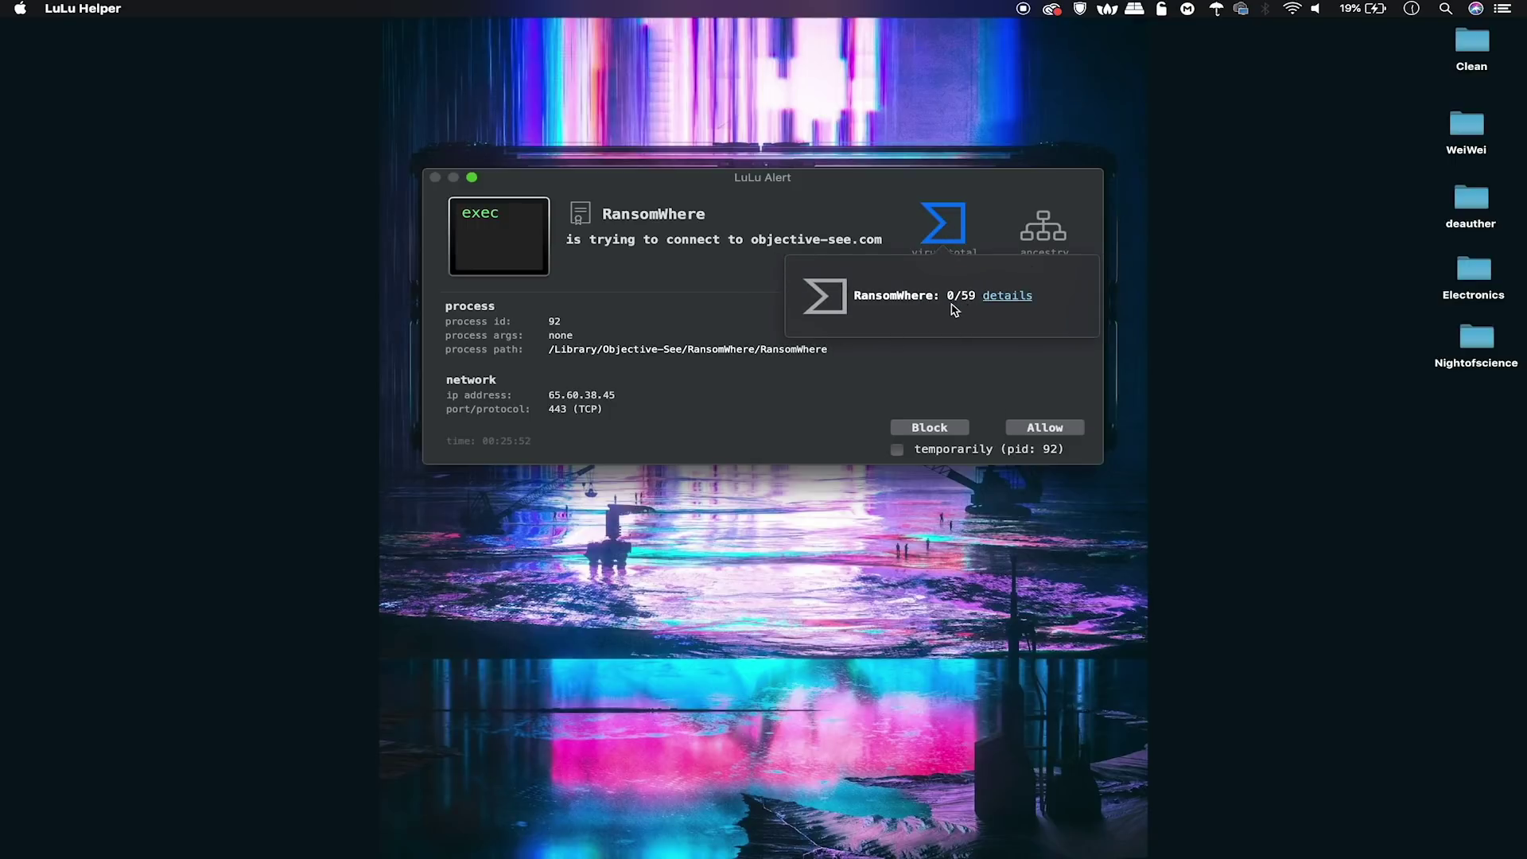
pyautogui.click(945, 227)
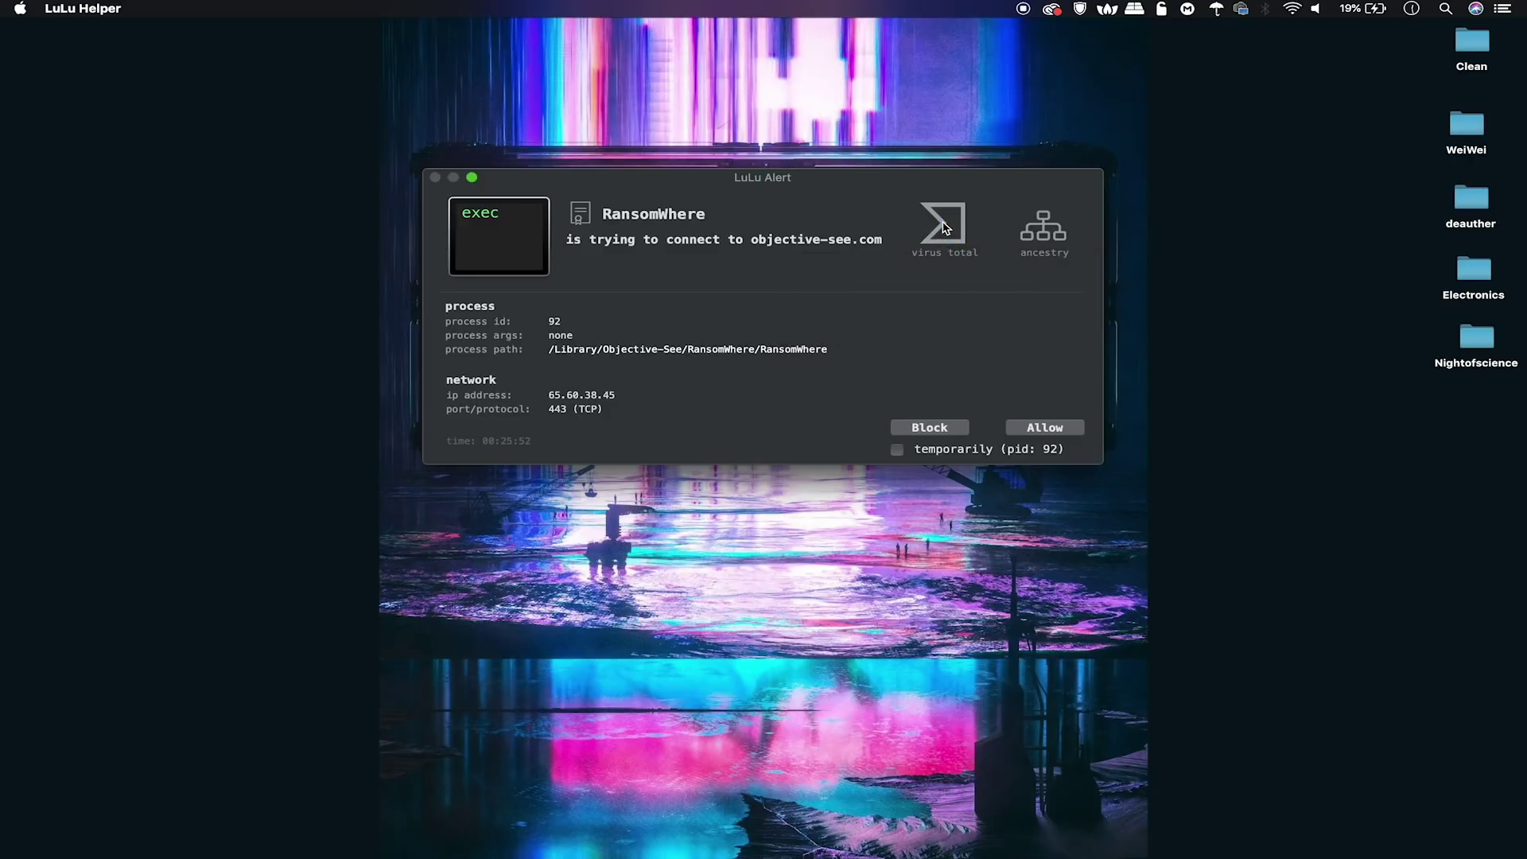
pyautogui.click(1049, 233)
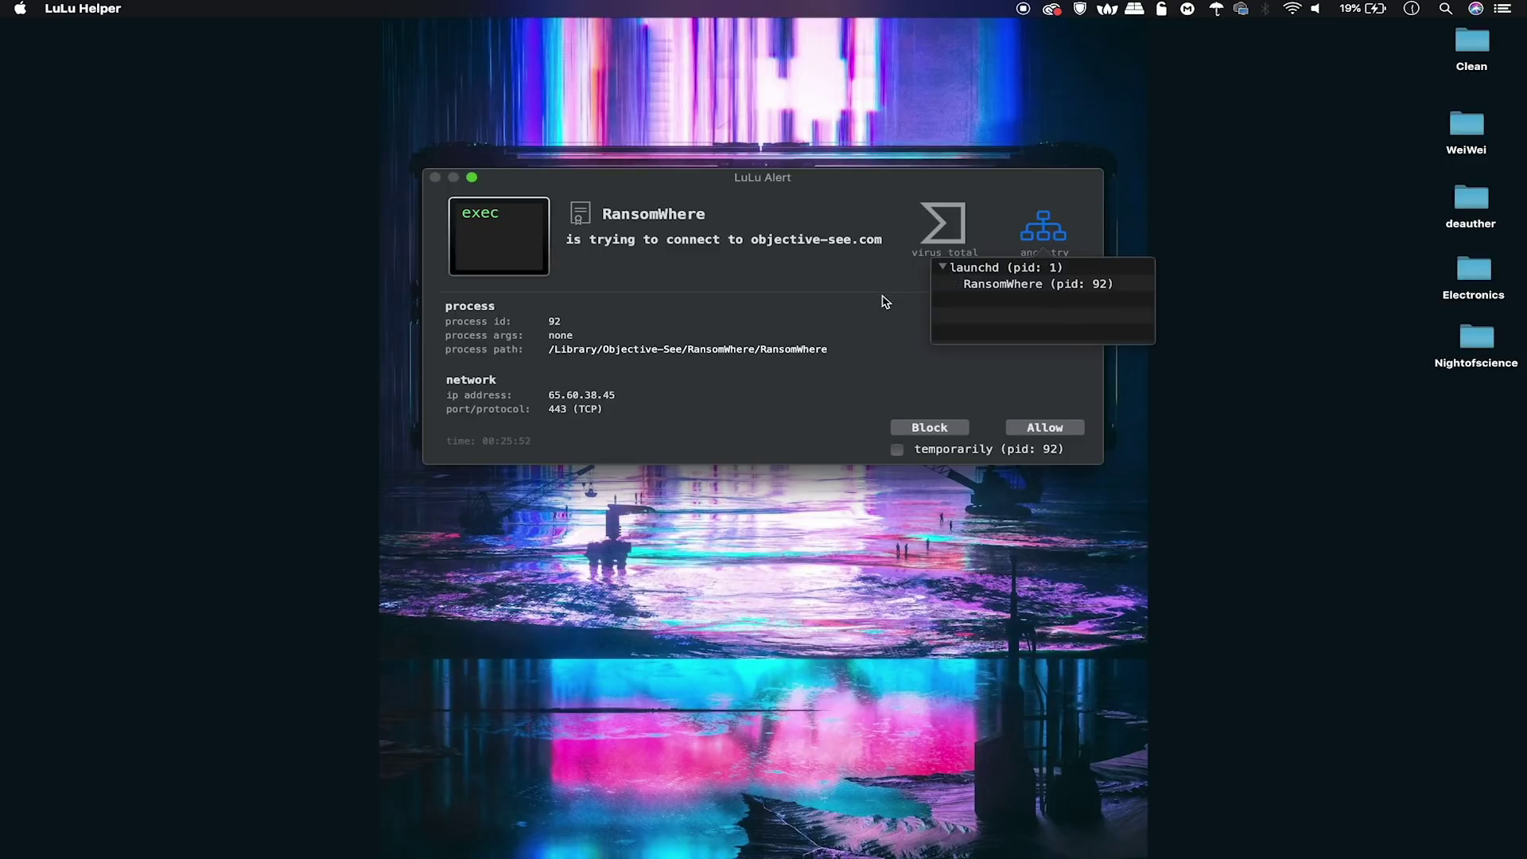
pyautogui.click(1048, 235)
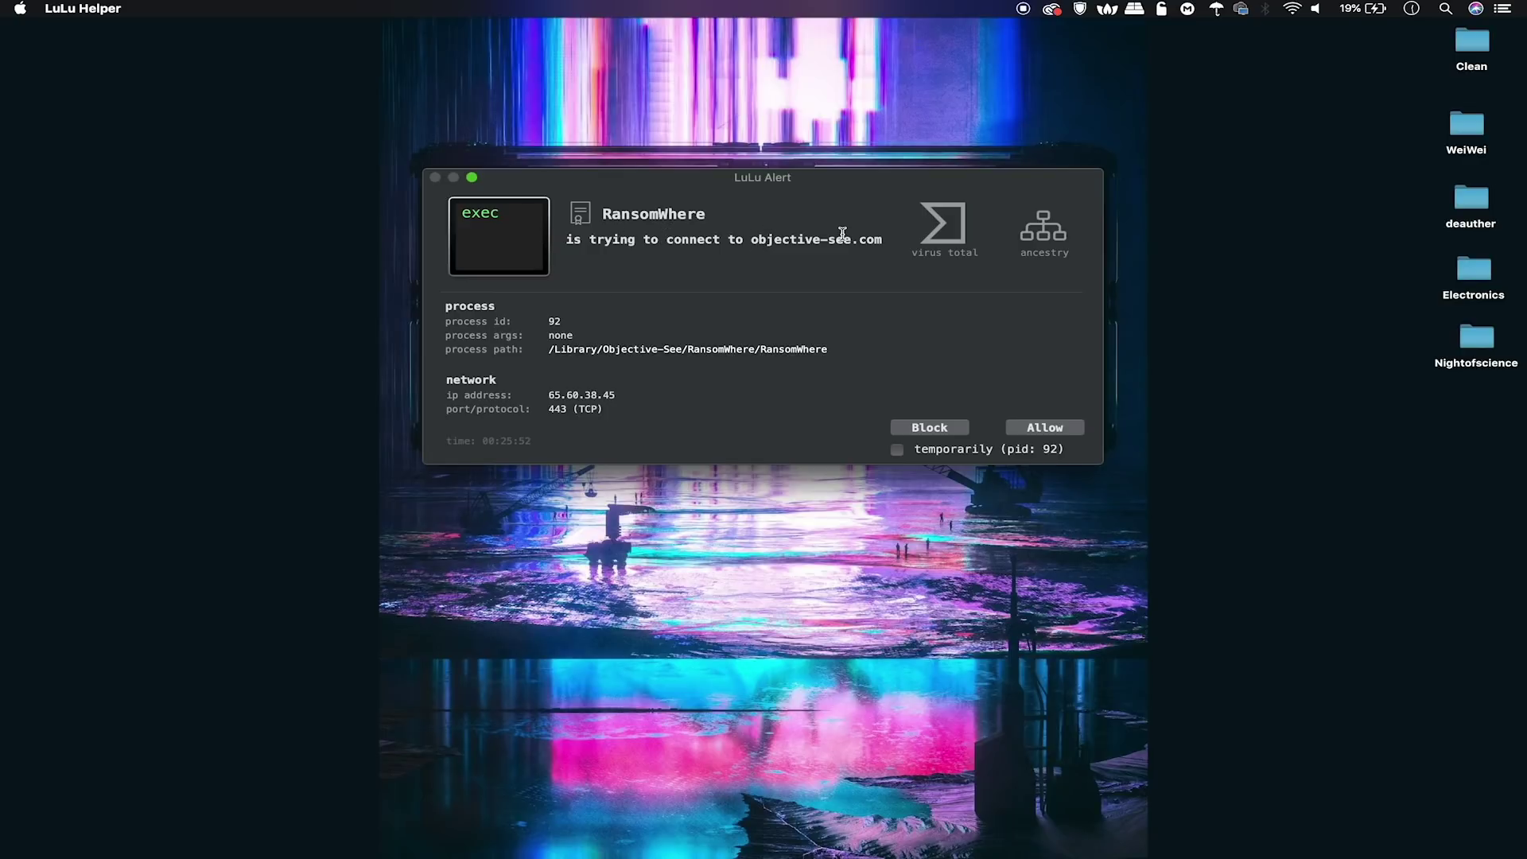
pyautogui.click(956, 231)
pyautogui.click(1044, 428)
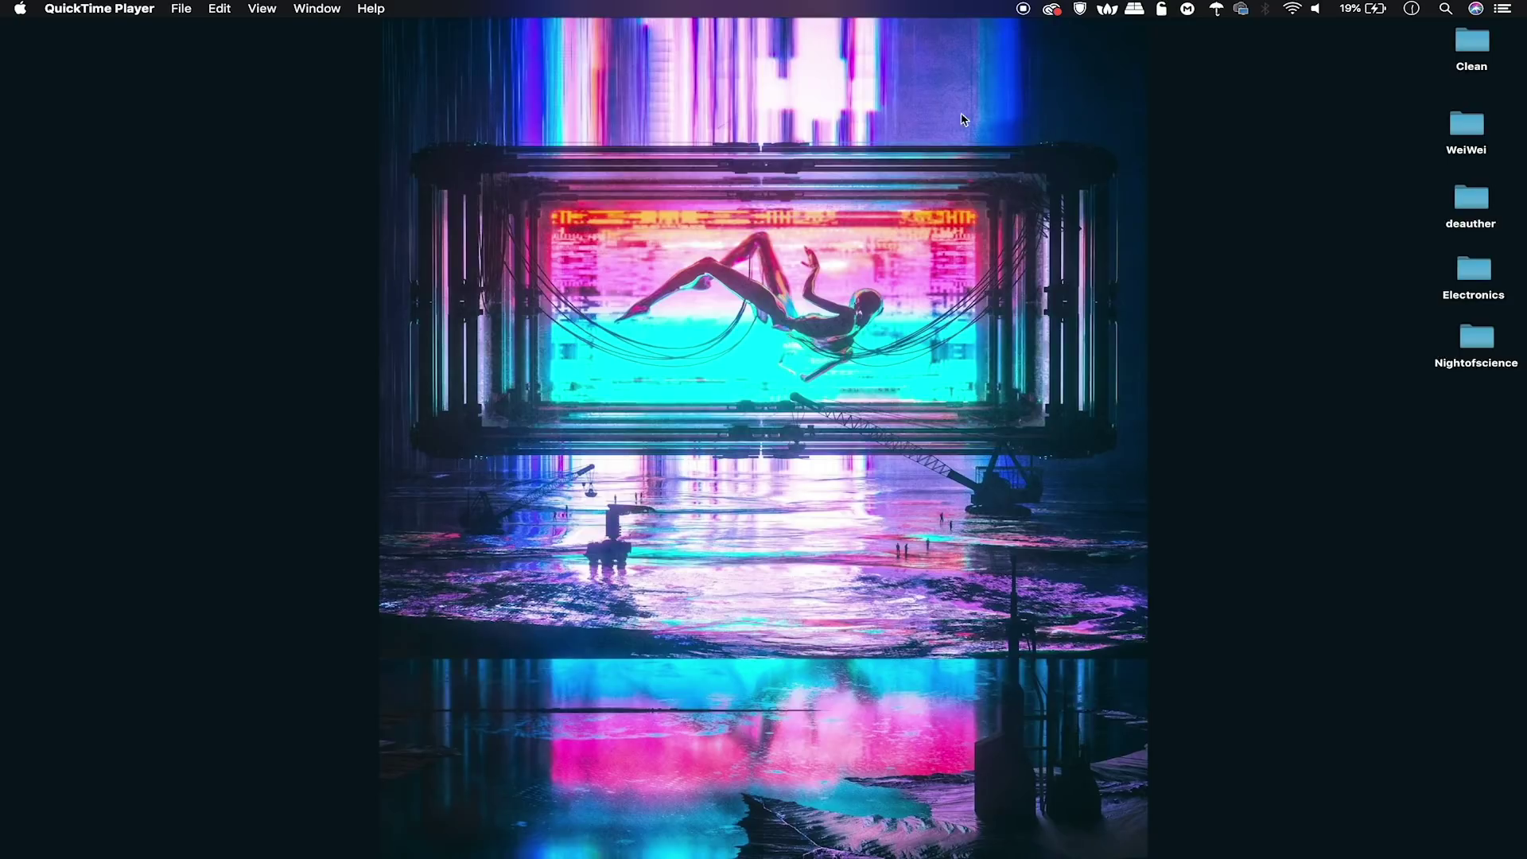
pyautogui.click(1080, 10)
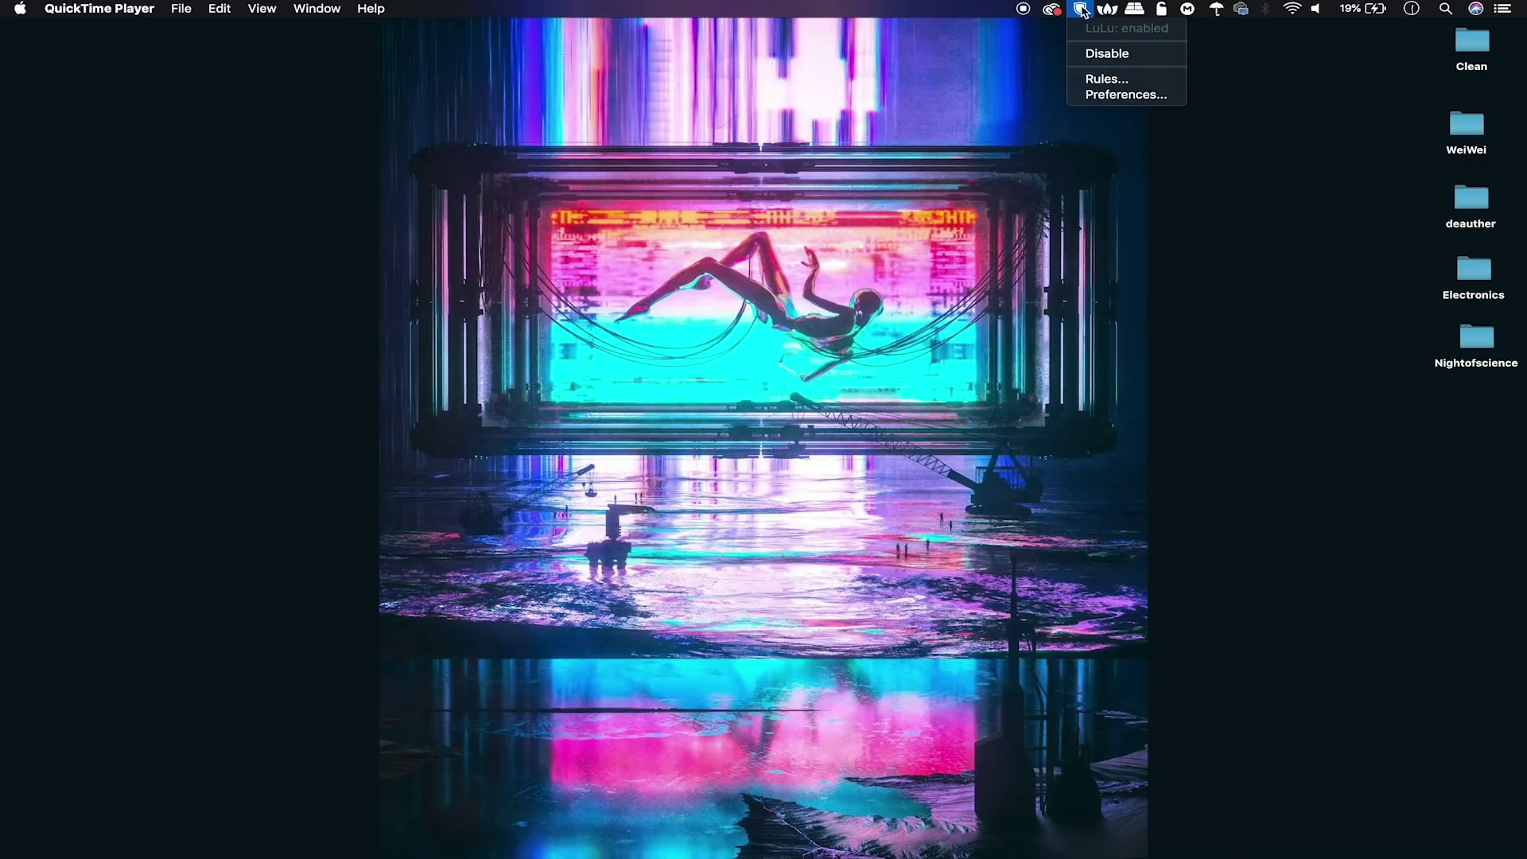
pyautogui.click(1128, 94)
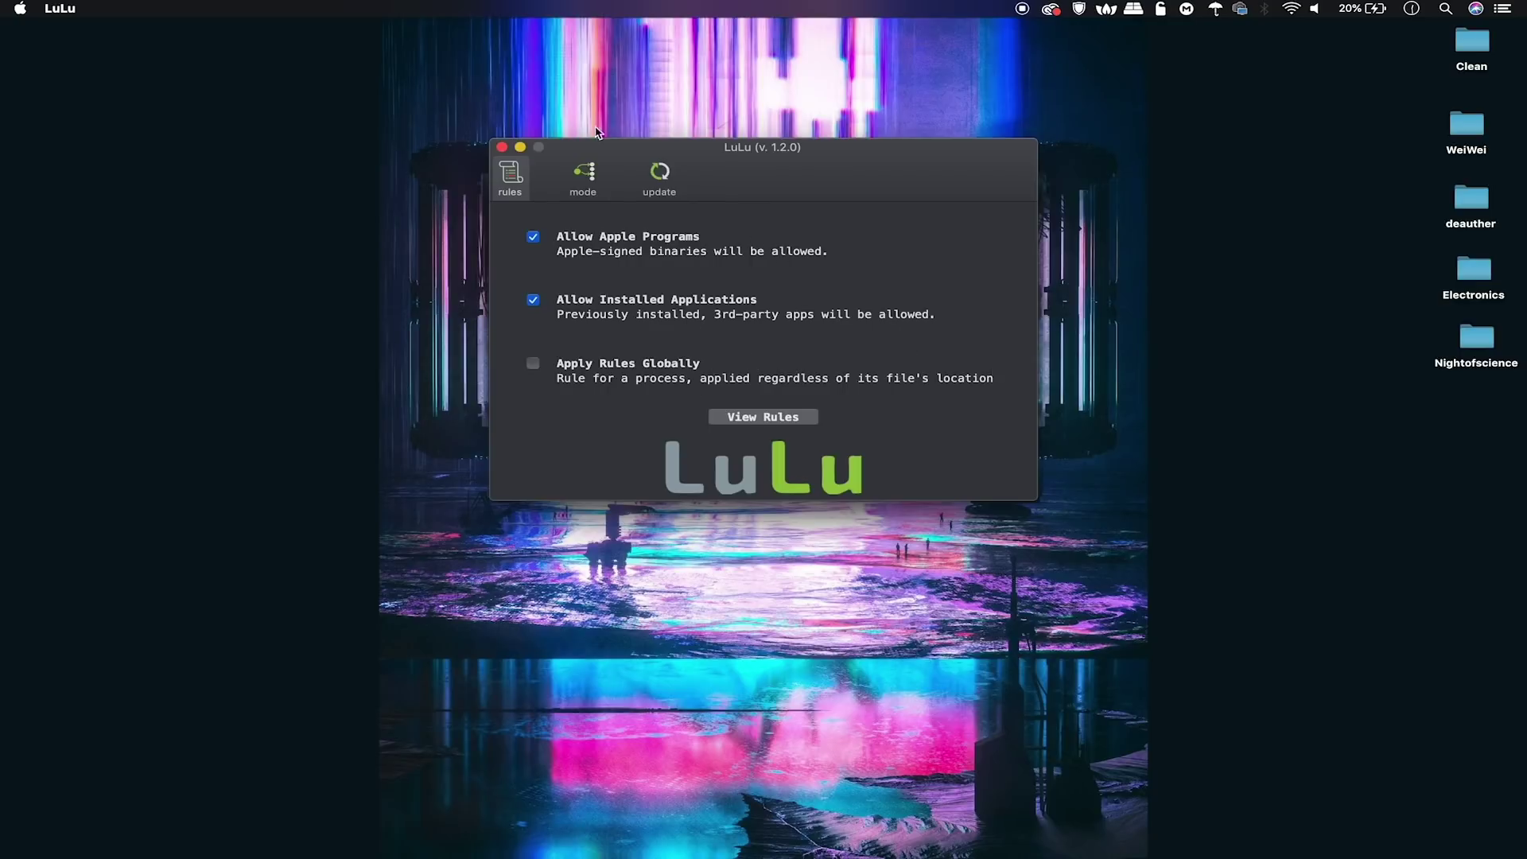
pyautogui.click(586, 177)
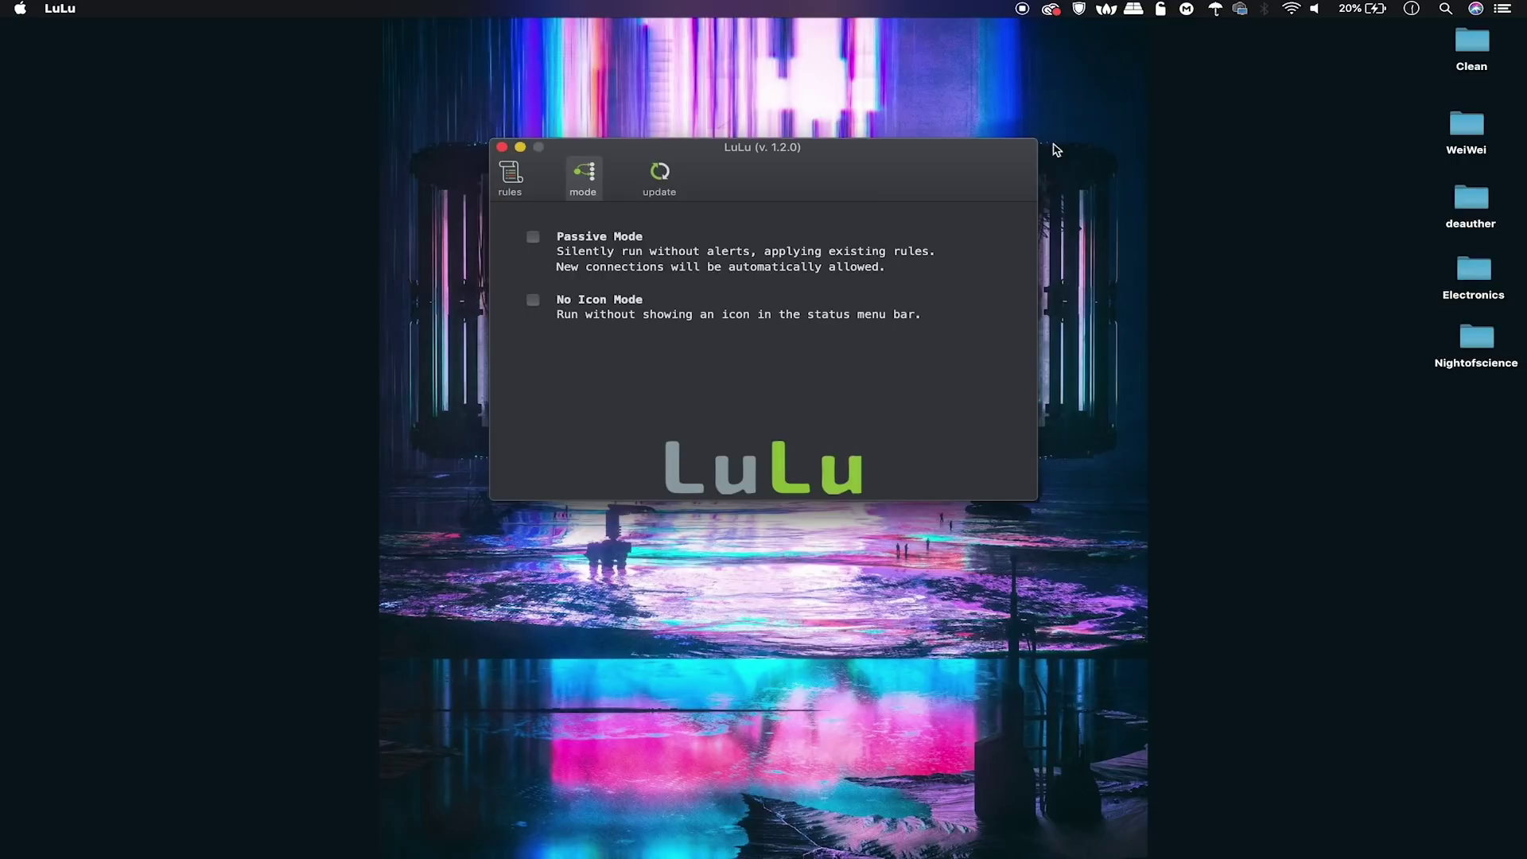
pyautogui.click(666, 180)
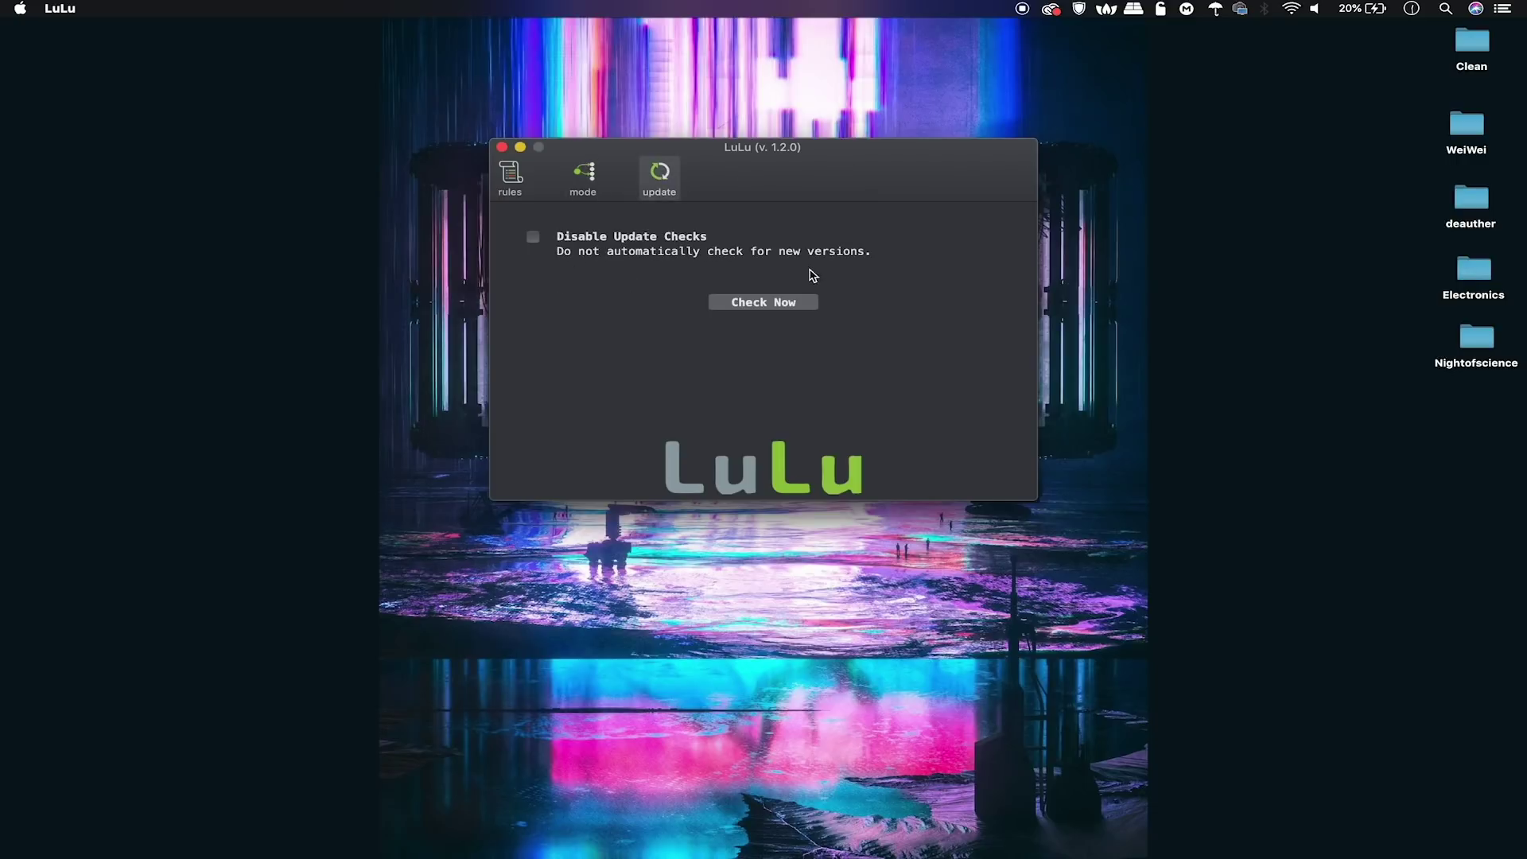
pyautogui.click(502, 148)
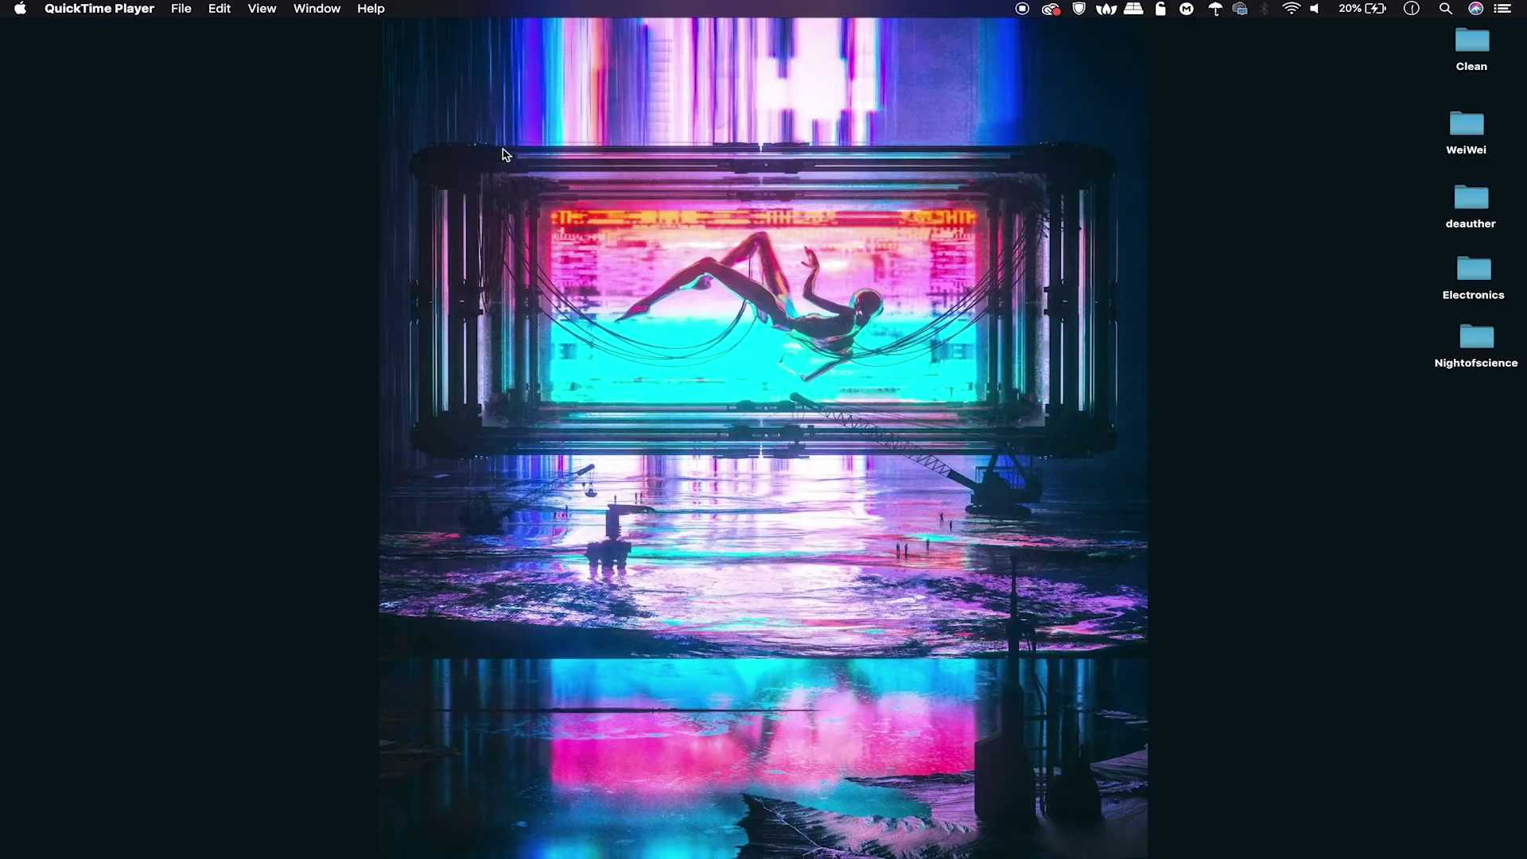
# Open LuLu's Rules window from the menu bar and scroll through the allowed and blocked rules.
pyautogui.click(1080, 9)
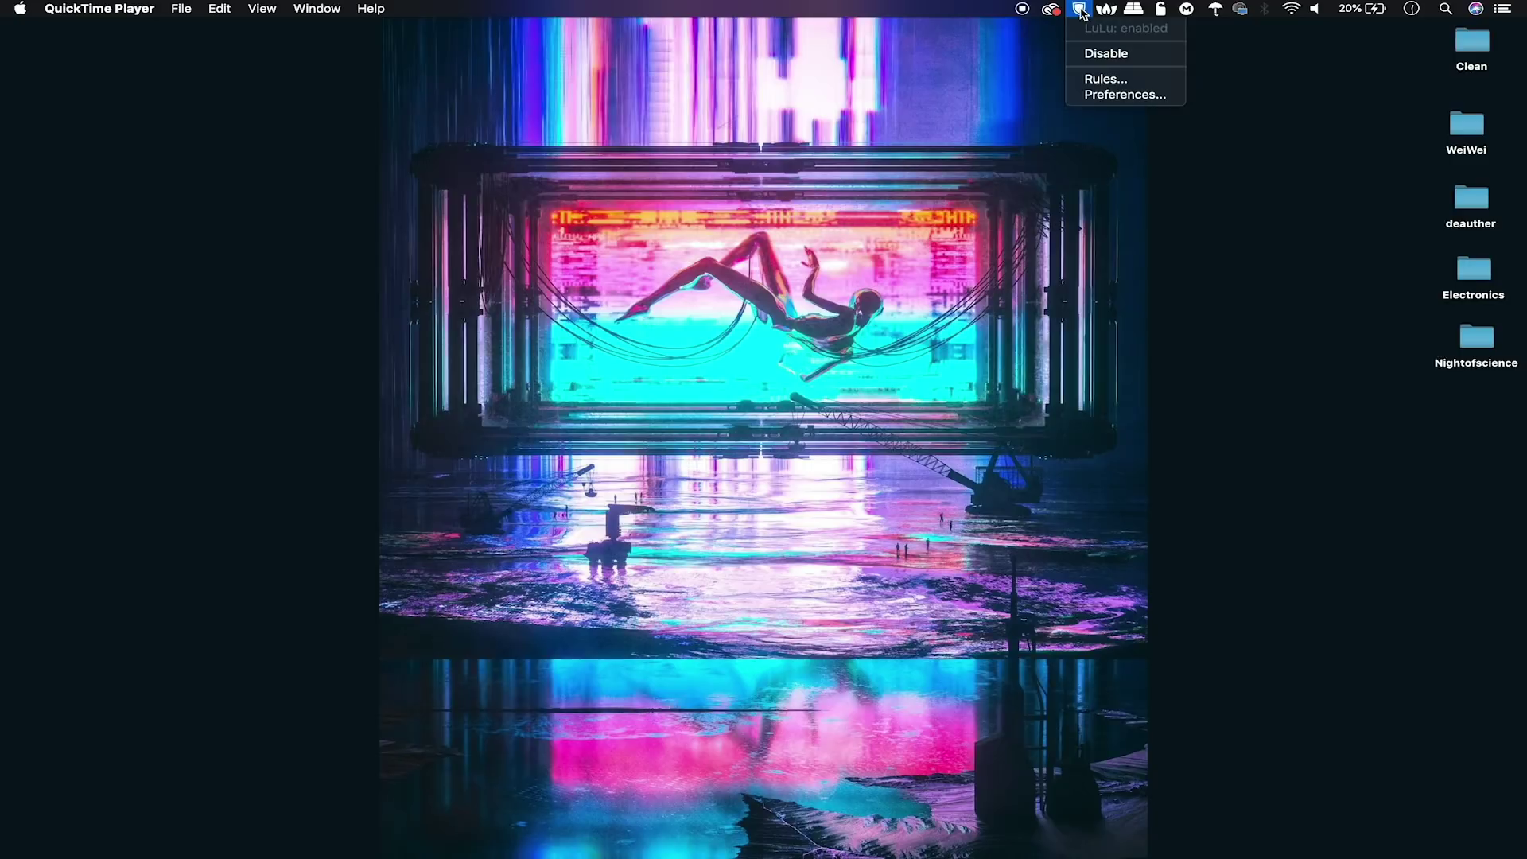
pyautogui.click(1147, 85)
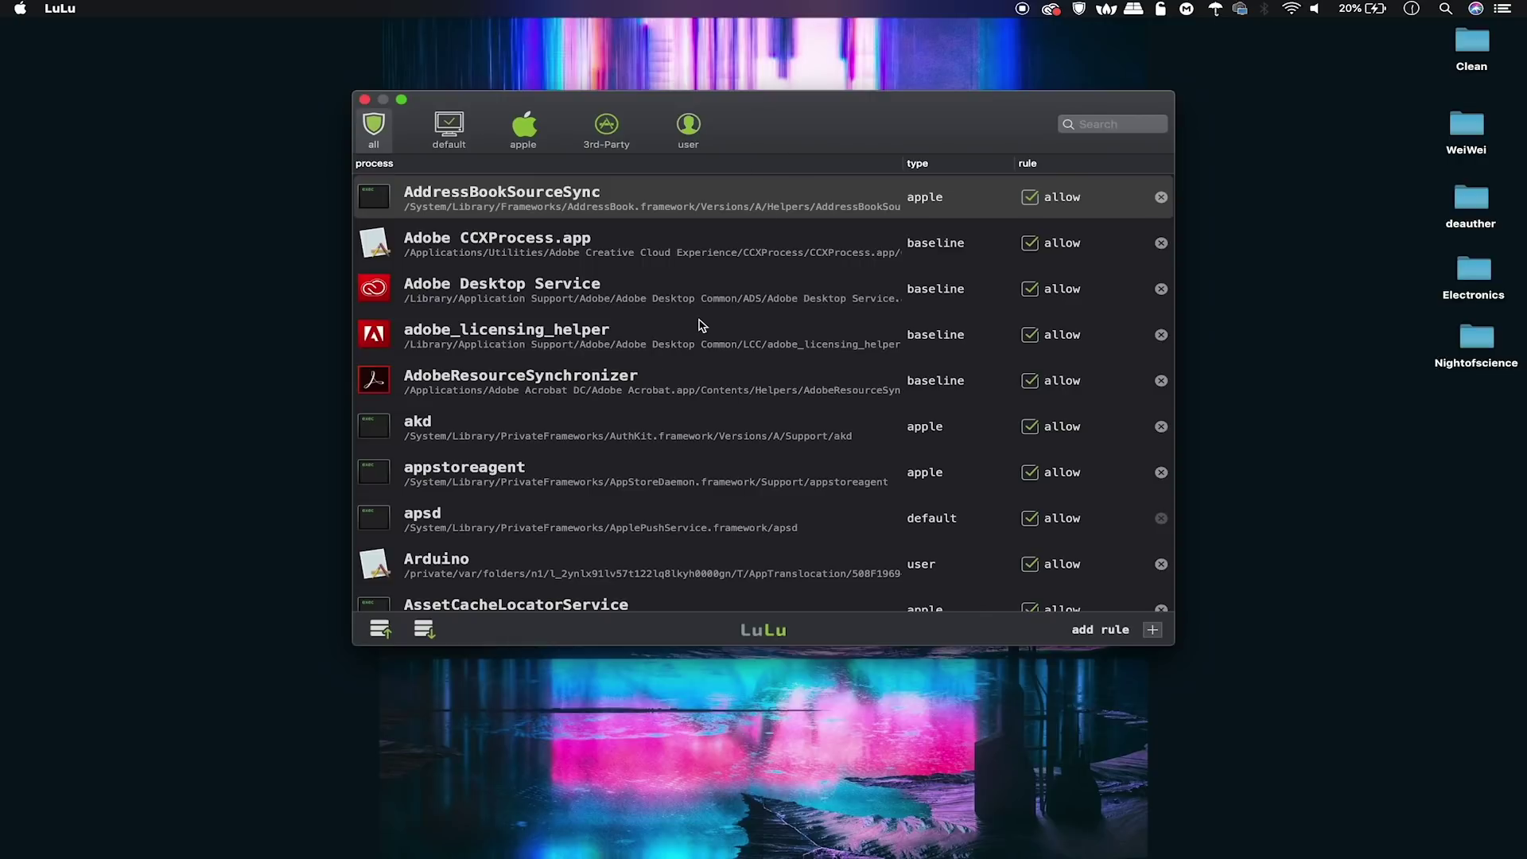
pyautogui.scroll(-10, 703, 325)
pyautogui.scroll(-10, 703, 326)
pyautogui.scroll(15, 702, 325)
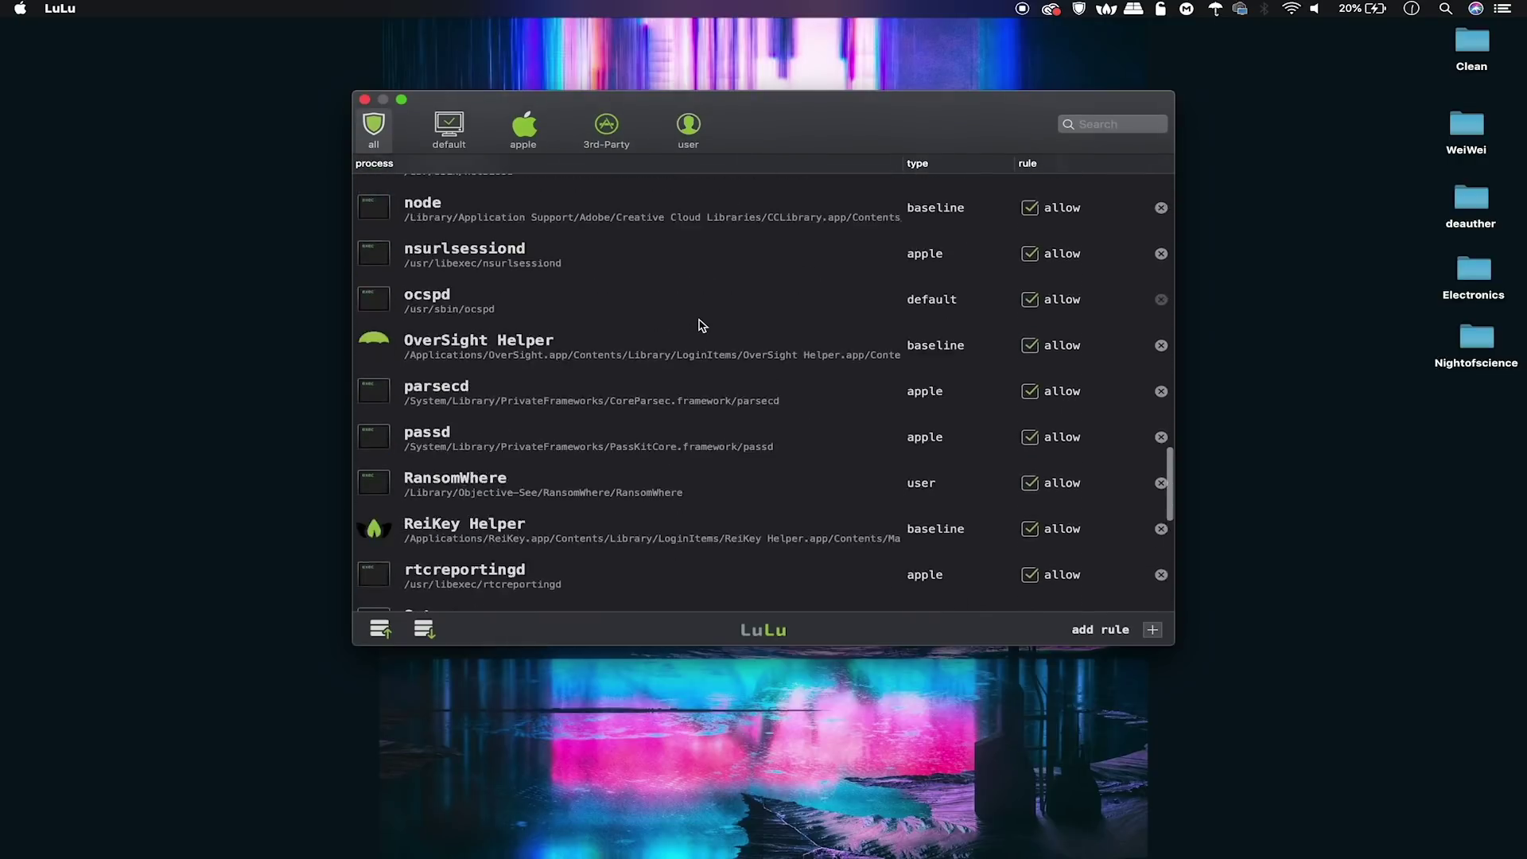
pyautogui.scroll(-4, 702, 326)
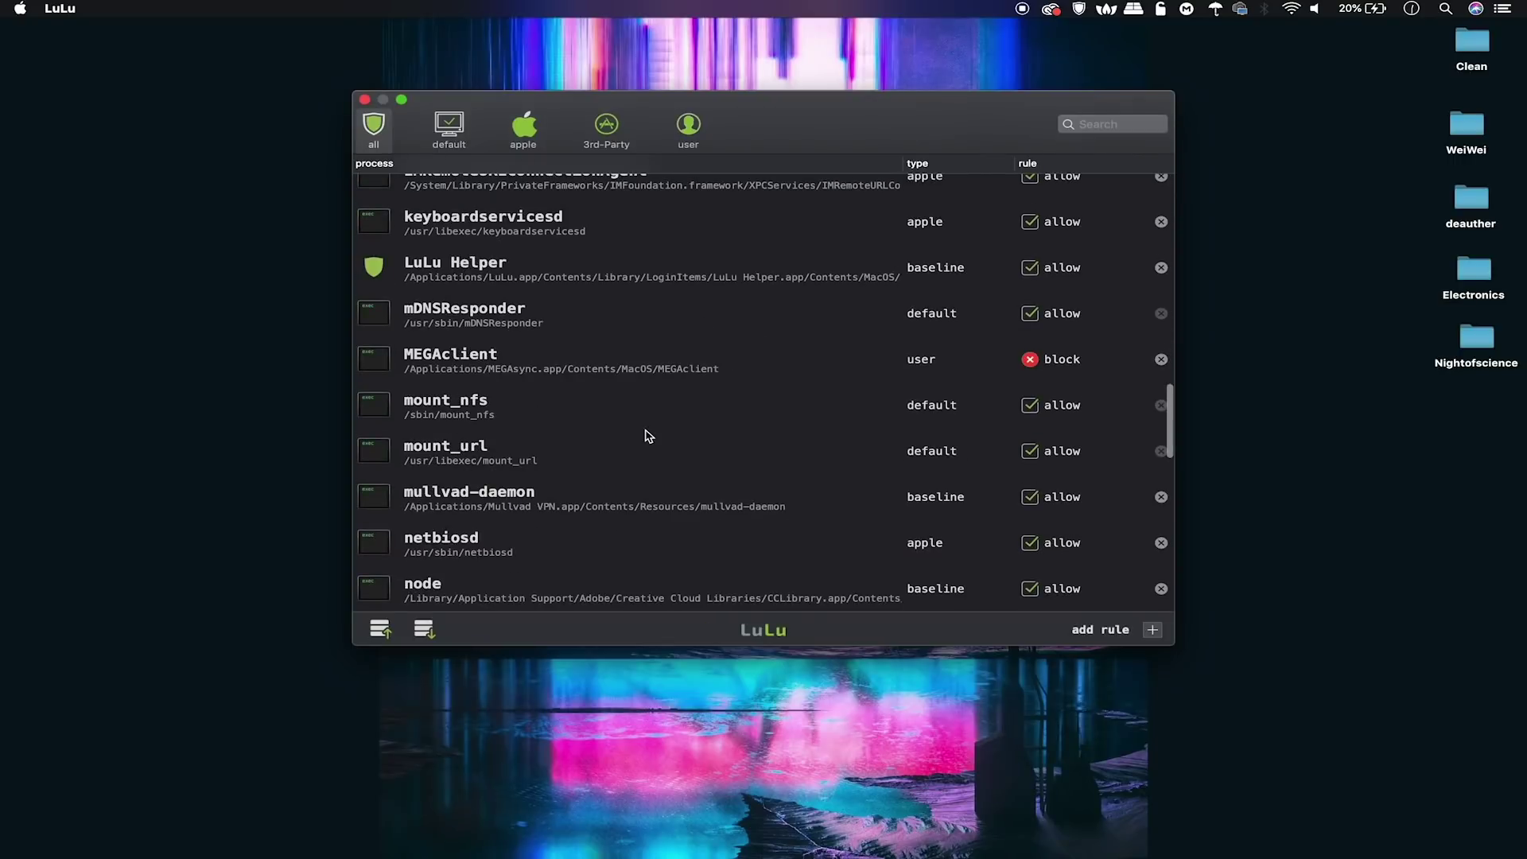
pyautogui.scroll(-15, 648, 436)
pyautogui.scroll(20, 649, 436)
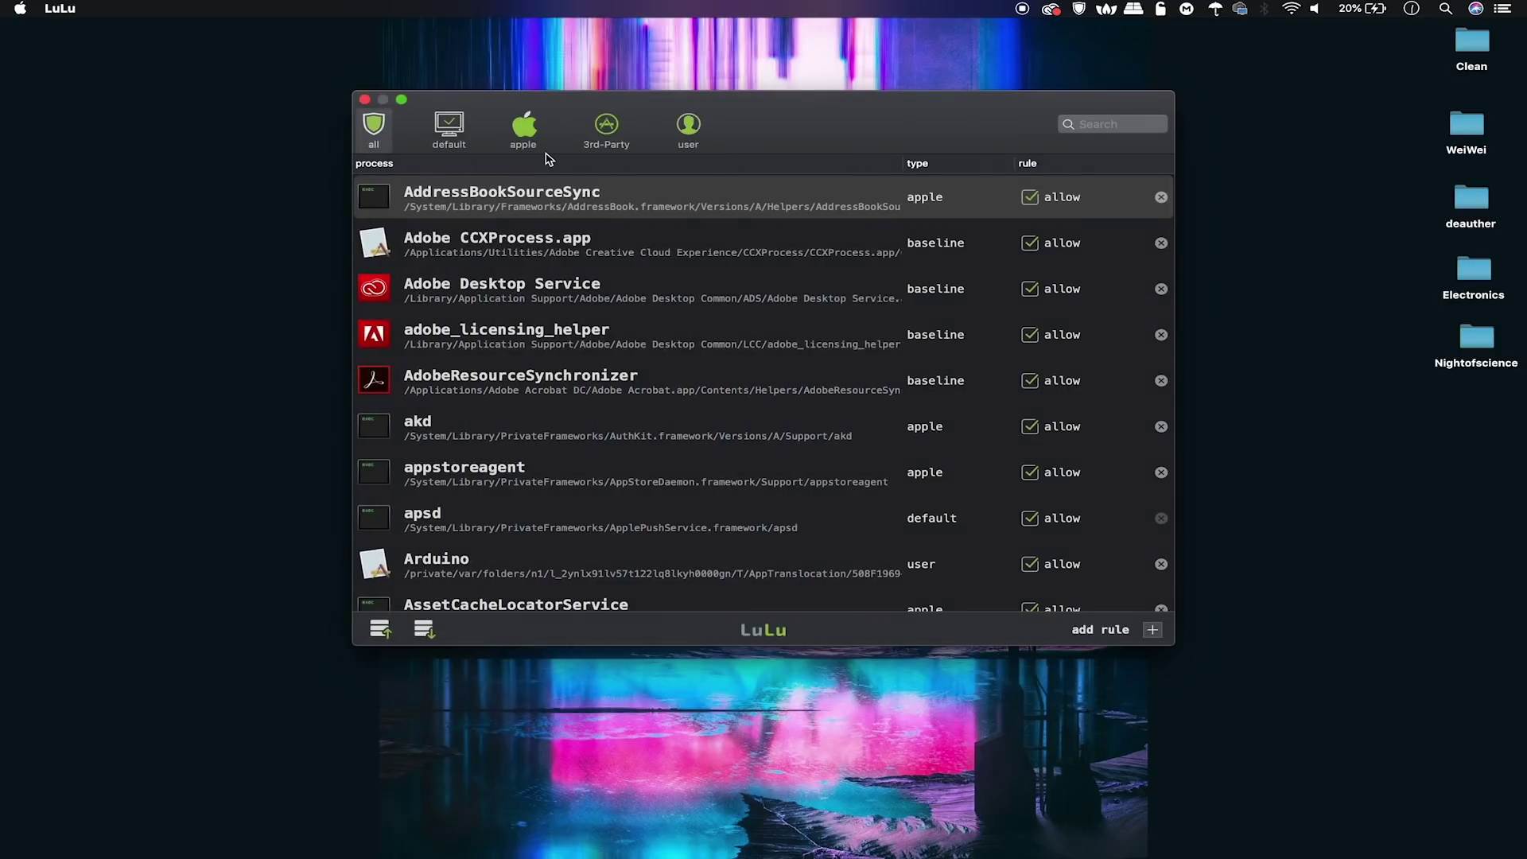
# Filter the rules by default, apple, 3rd-Party, user and all, ending on default.
pyautogui.click(457, 124)
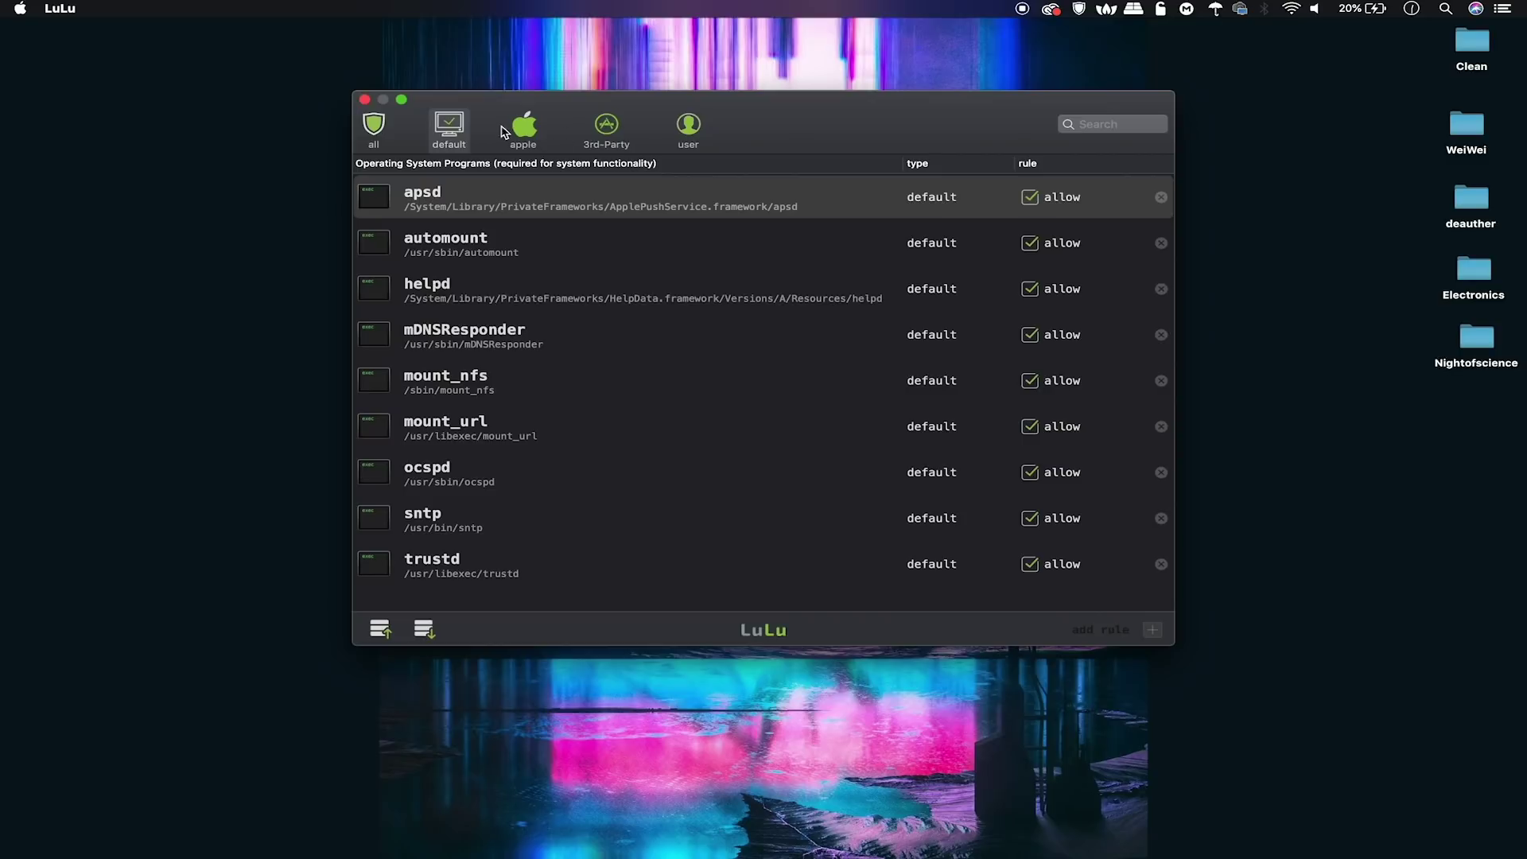
pyautogui.click(523, 127)
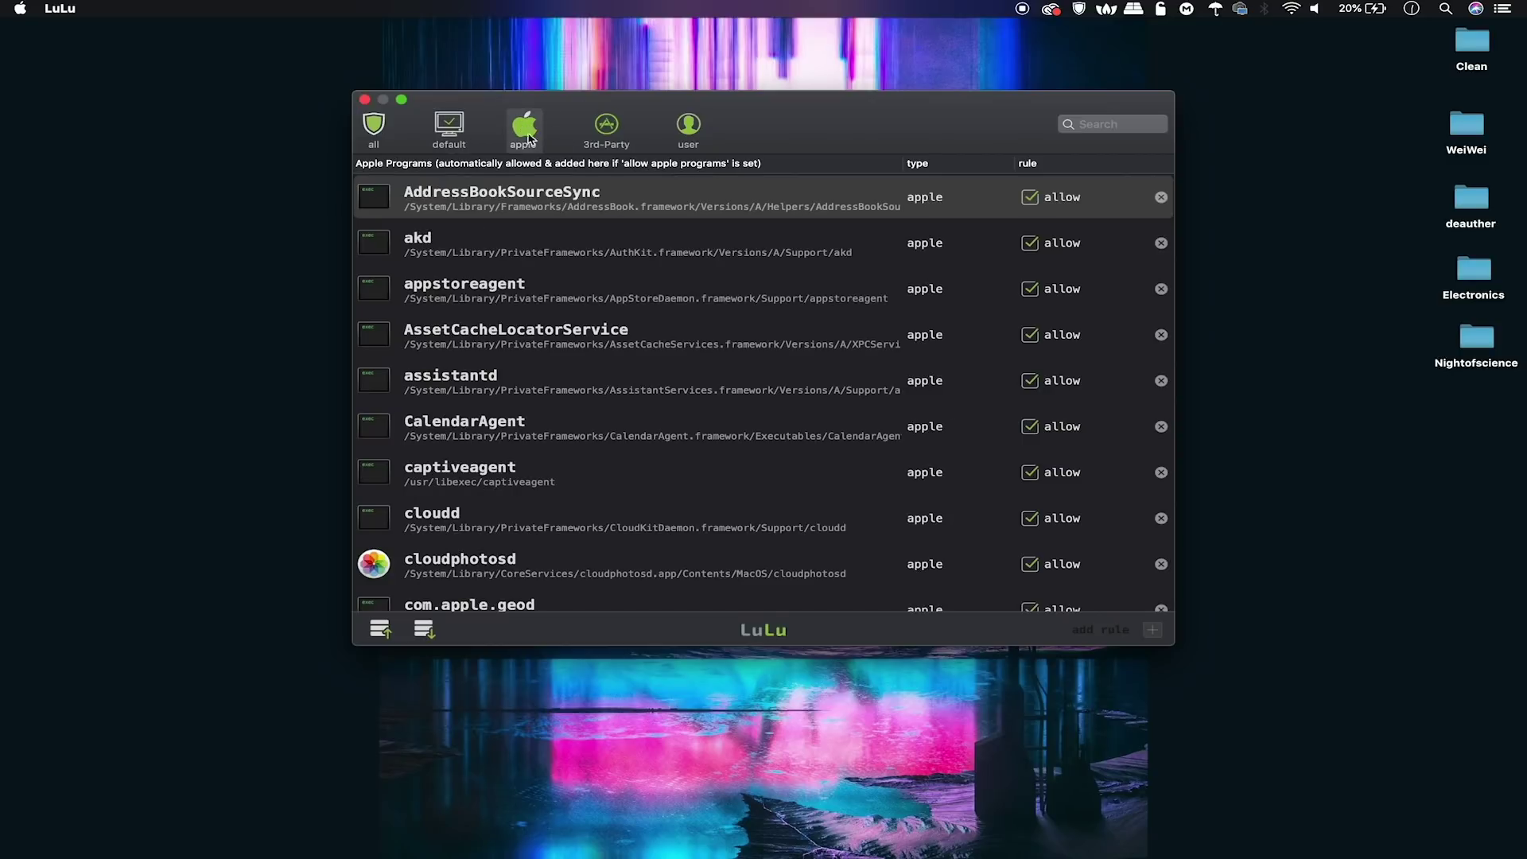
pyautogui.click(609, 125)
pyautogui.click(692, 133)
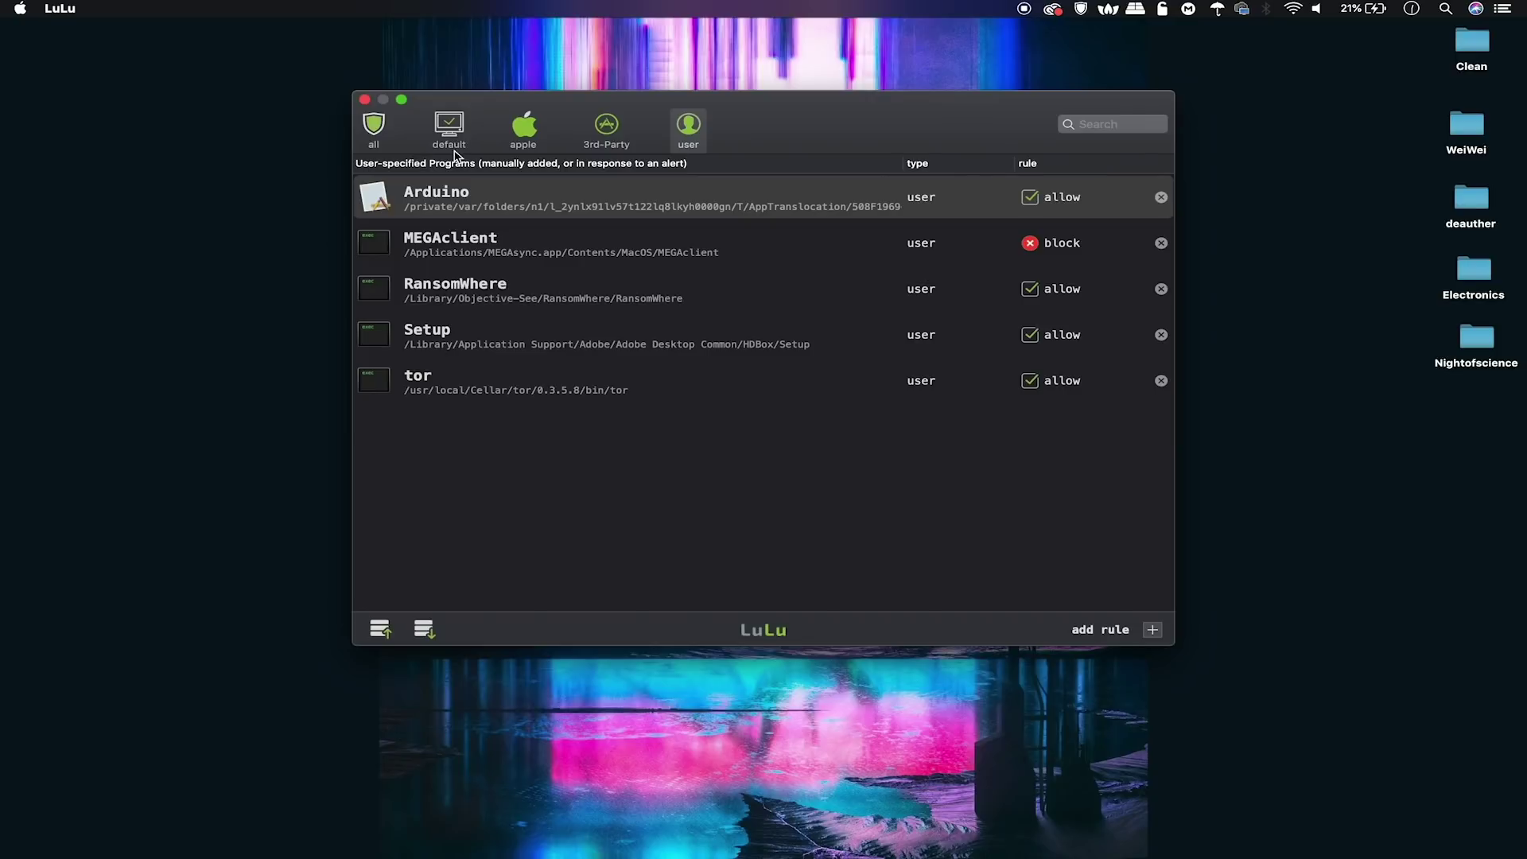
pyautogui.click(368, 138)
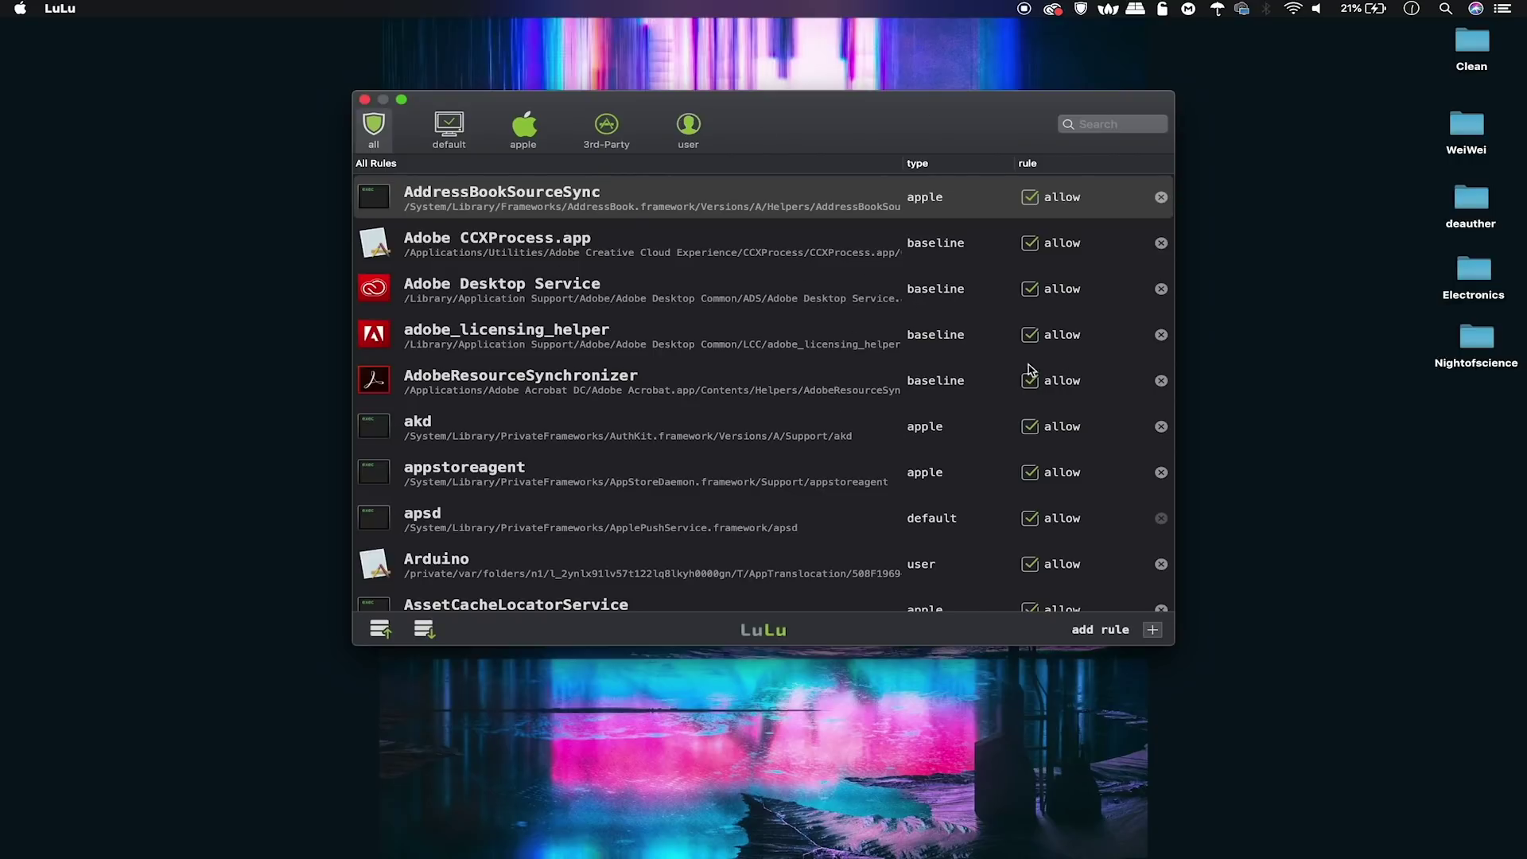
pyautogui.click(465, 132)
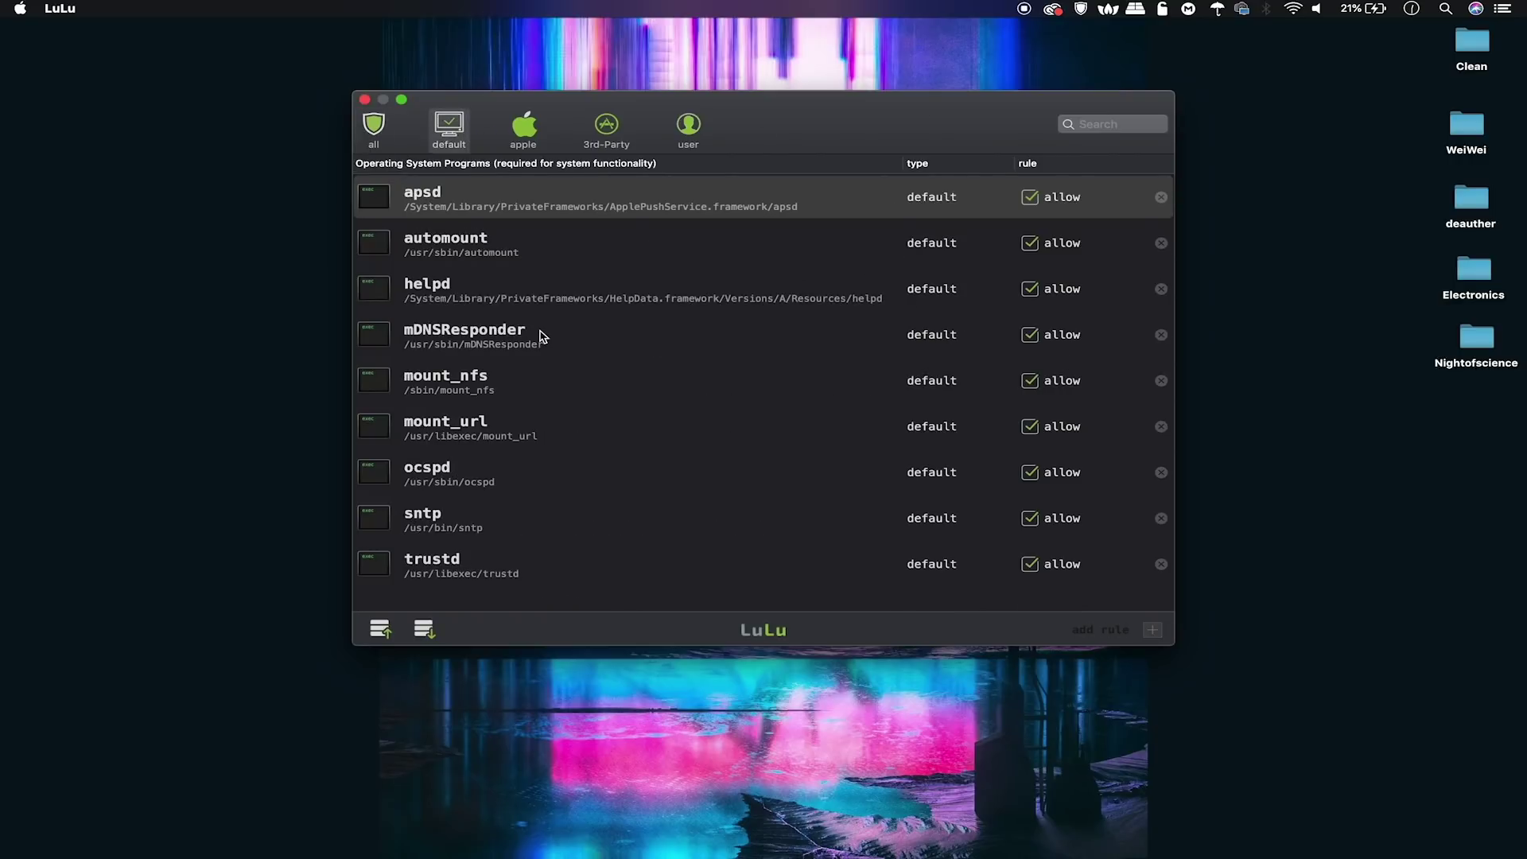